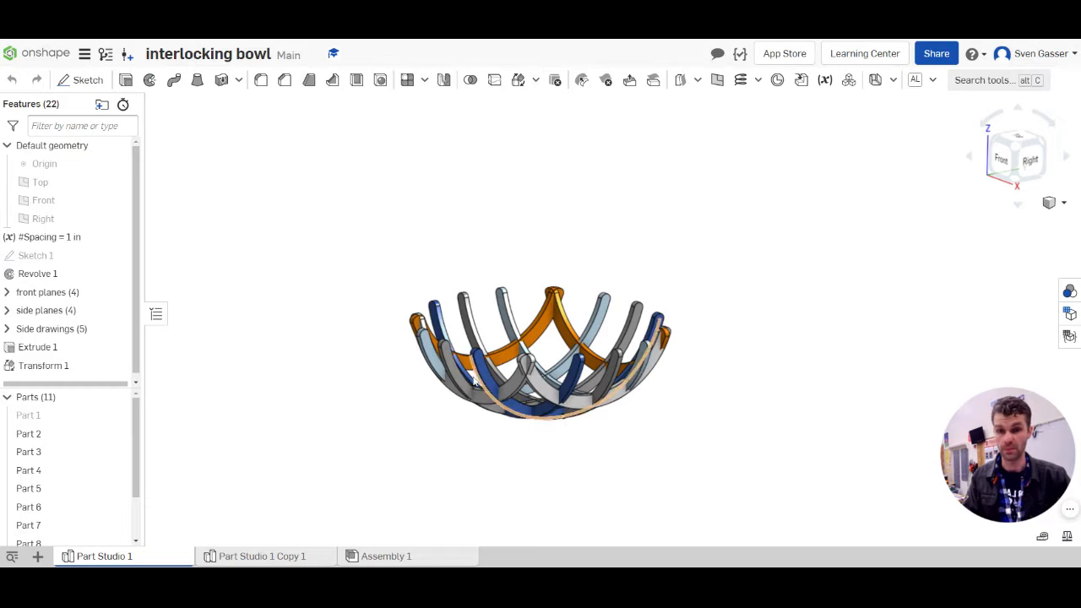
Look over the finished interlocking bowl, expand its front planes folder, and switch to Part Studio 1 Copy 1.
right_drag(474, 378, 498, 390)
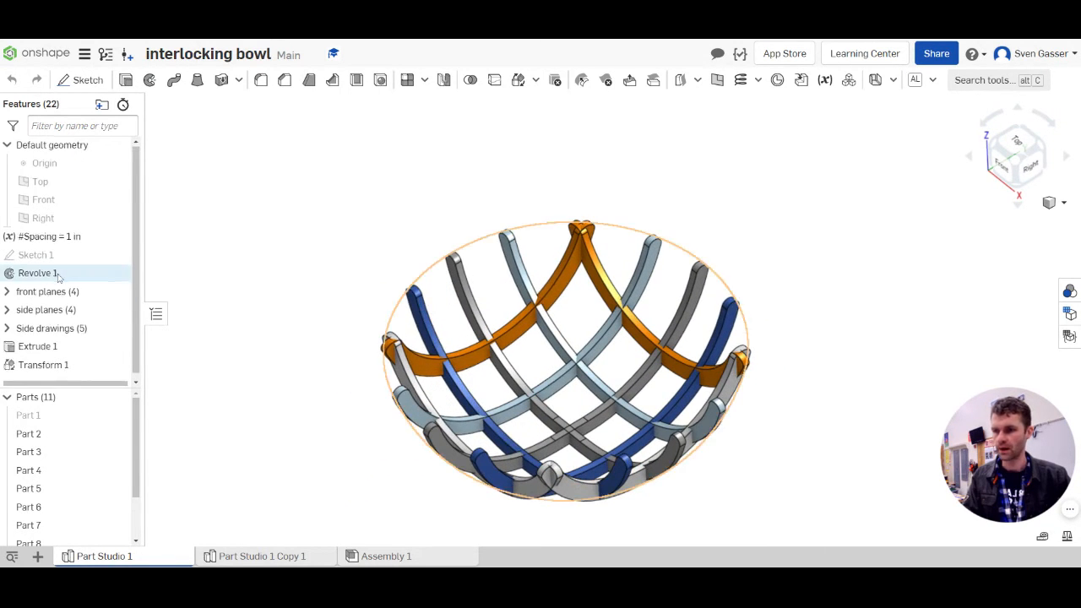
scroll(33, 287, down, 1)
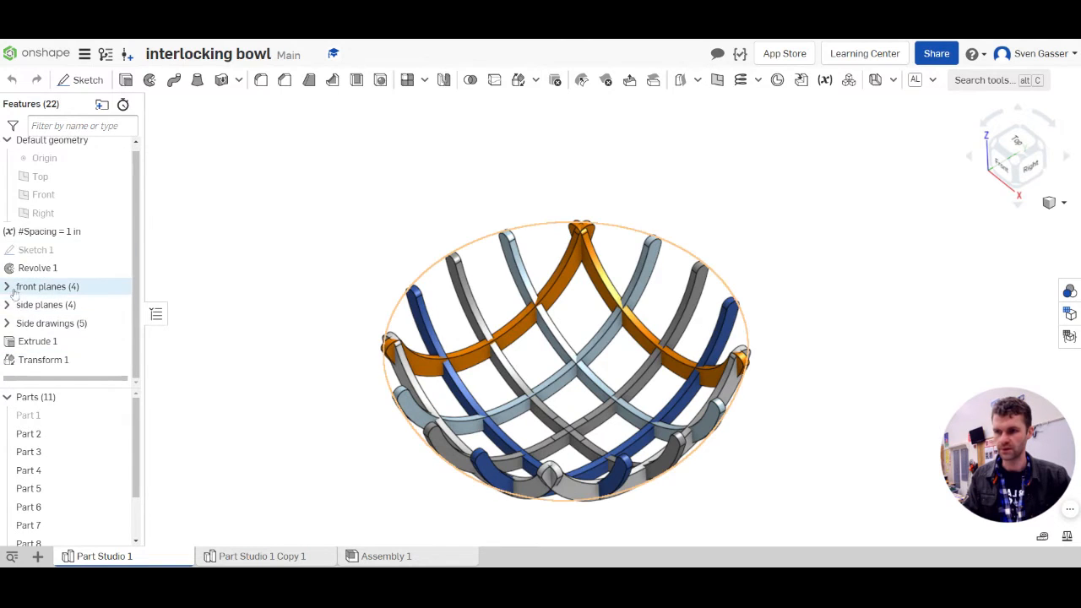
click(11, 287)
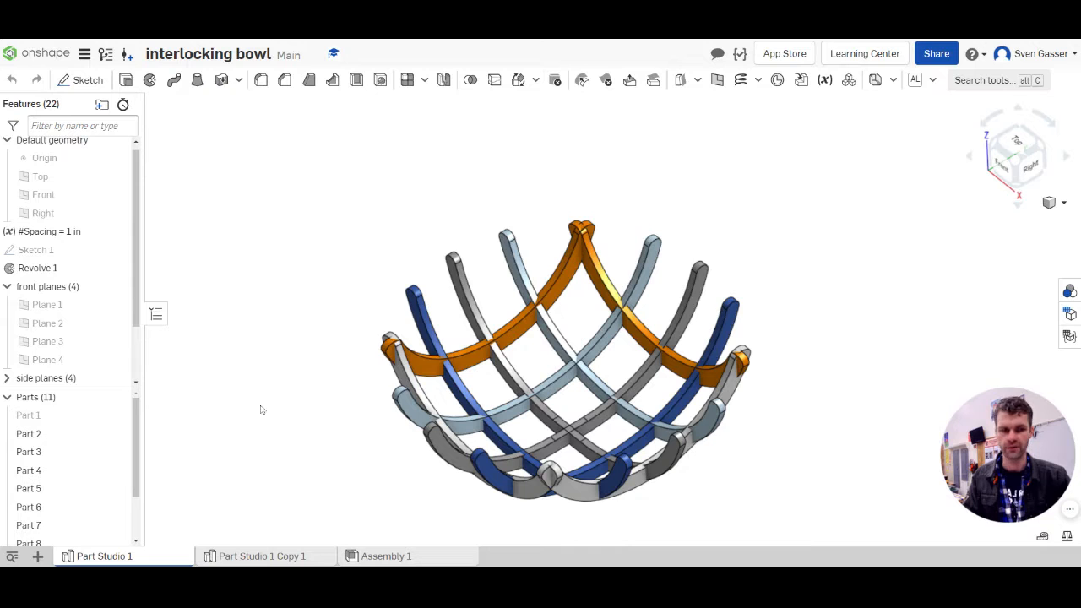
right_drag(297, 423, 318, 410)
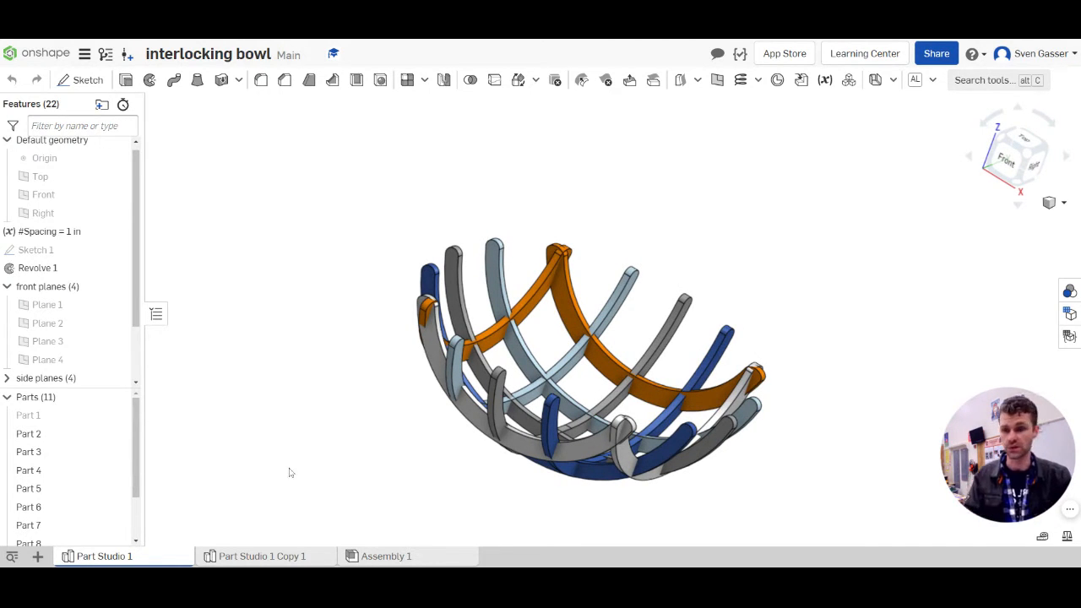
click(246, 556)
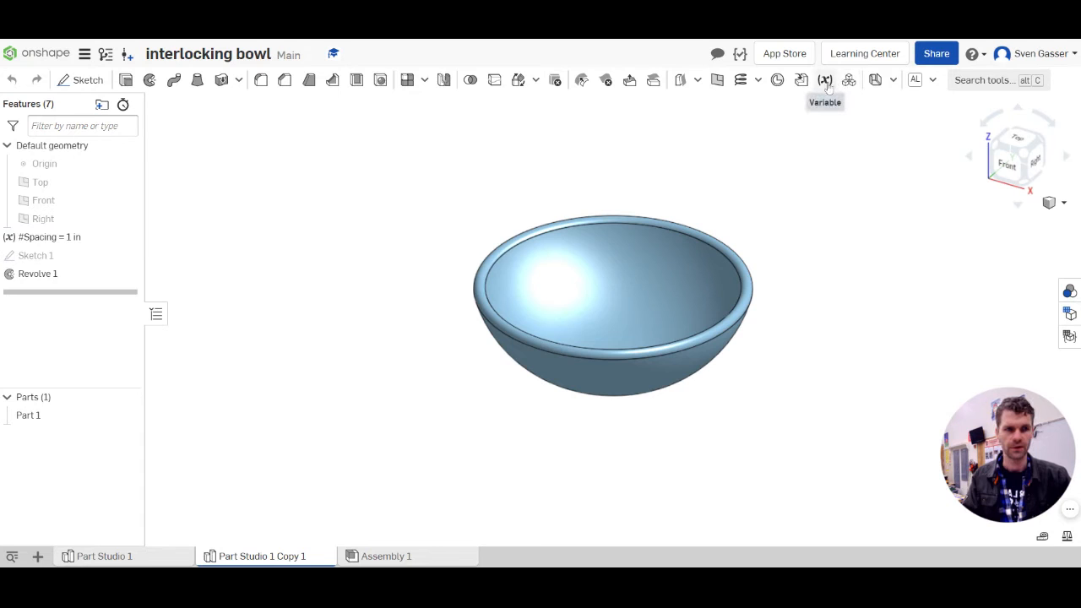
click(1003, 83)
text(va)
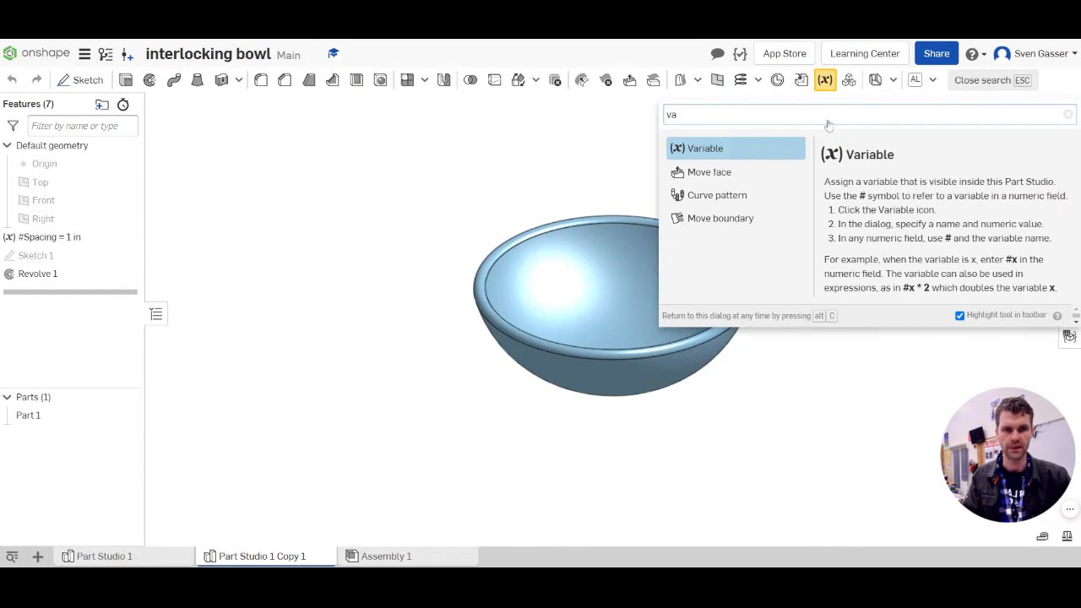
key(Escape)
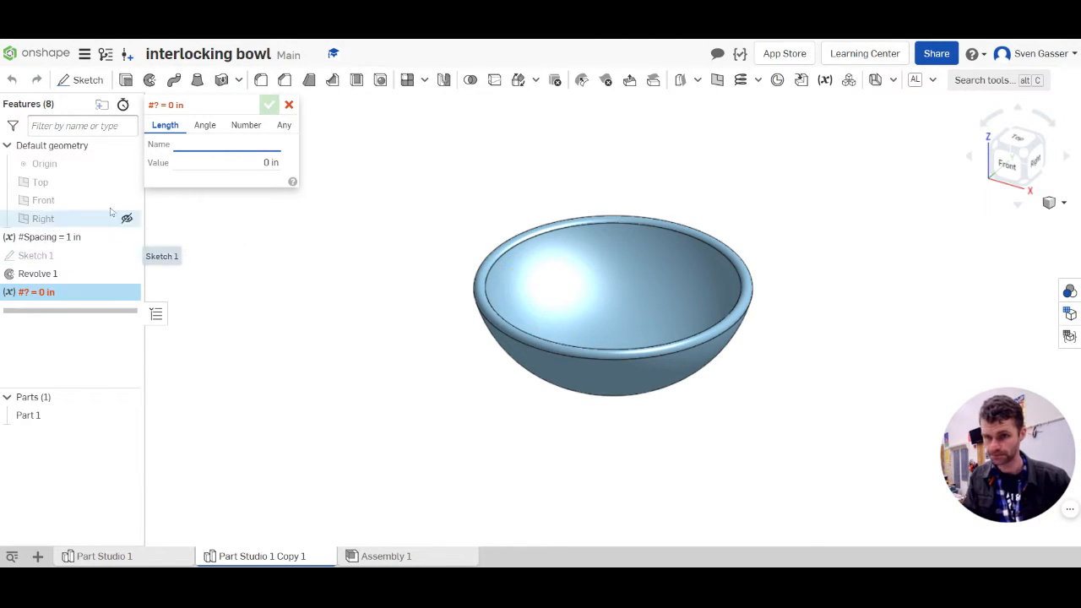
click(288, 104)
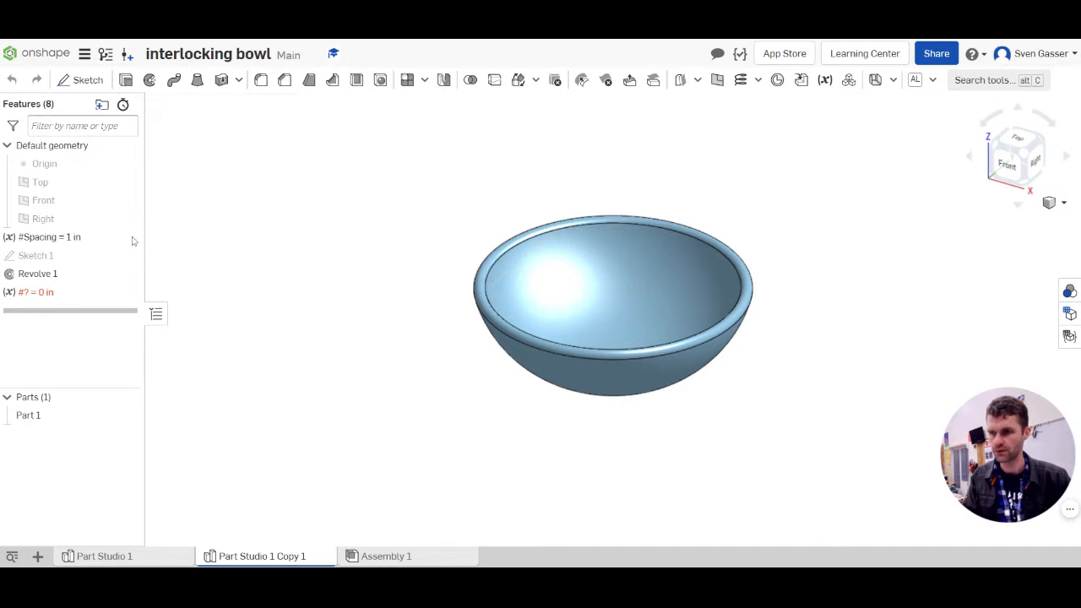
click(132, 239)
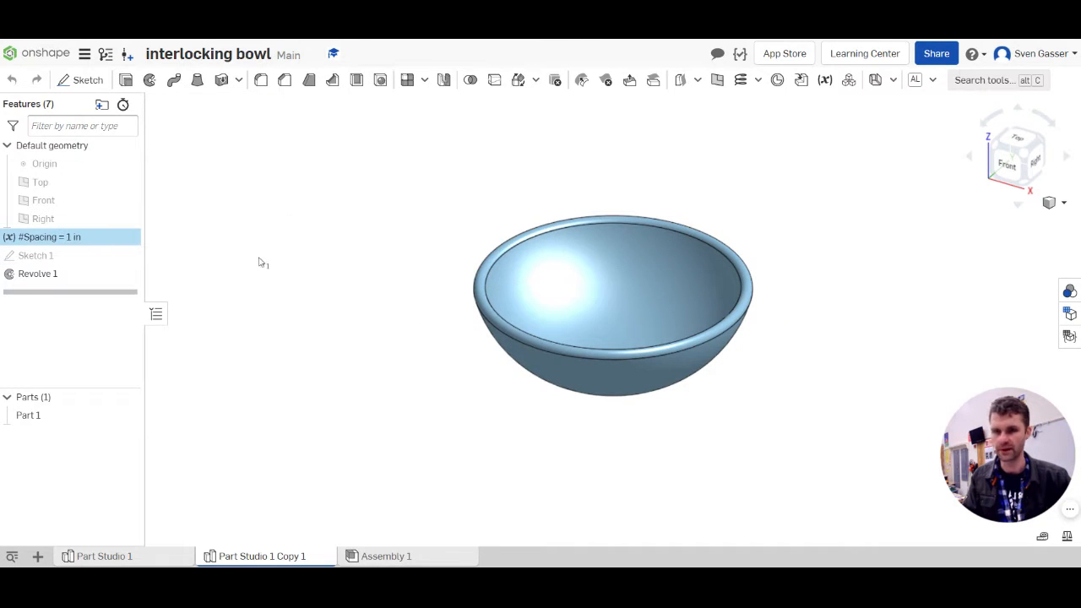
key(Escape)
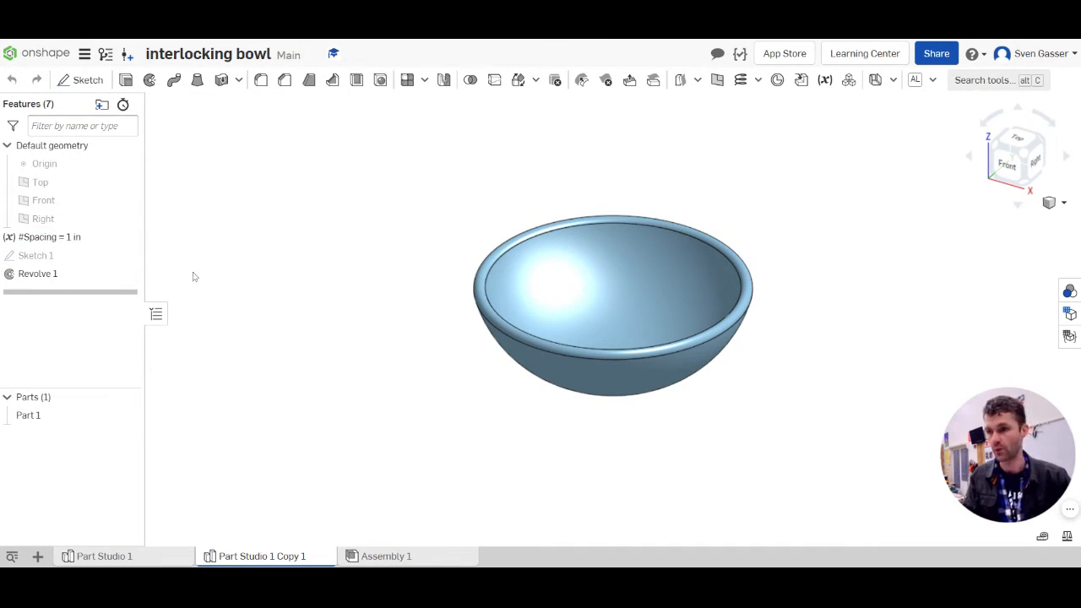
Open Sketch 1 for editing and delete the entire existing bowl profile with its dimensions.
double_click(55, 257)
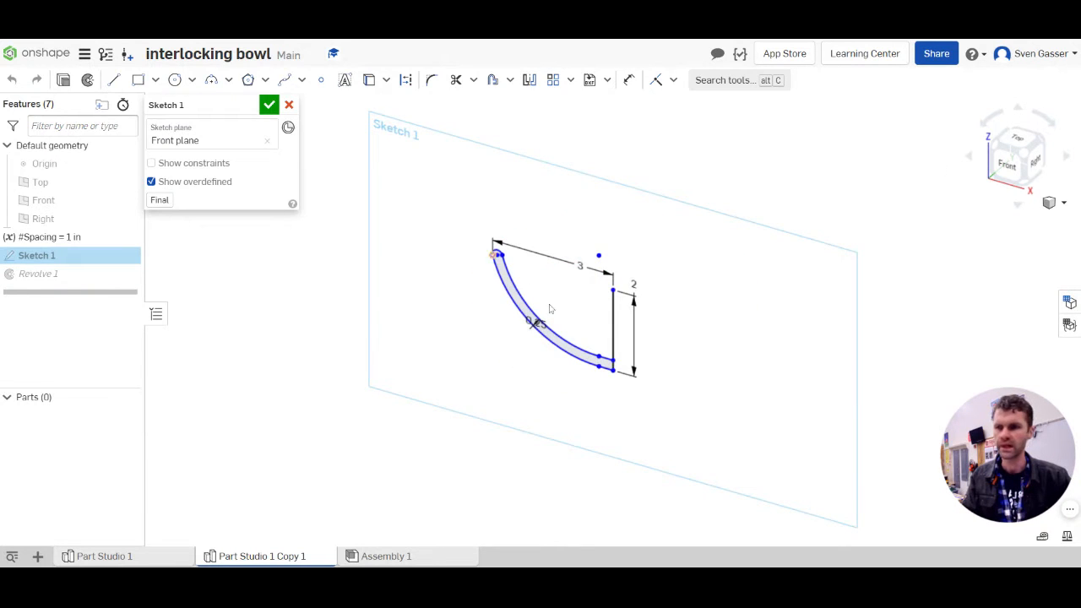
drag(726, 428, 474, 224)
key(Delete)
Show the origin and sketch a vertical line about 5.47 in long passing through it.
click(993, 169)
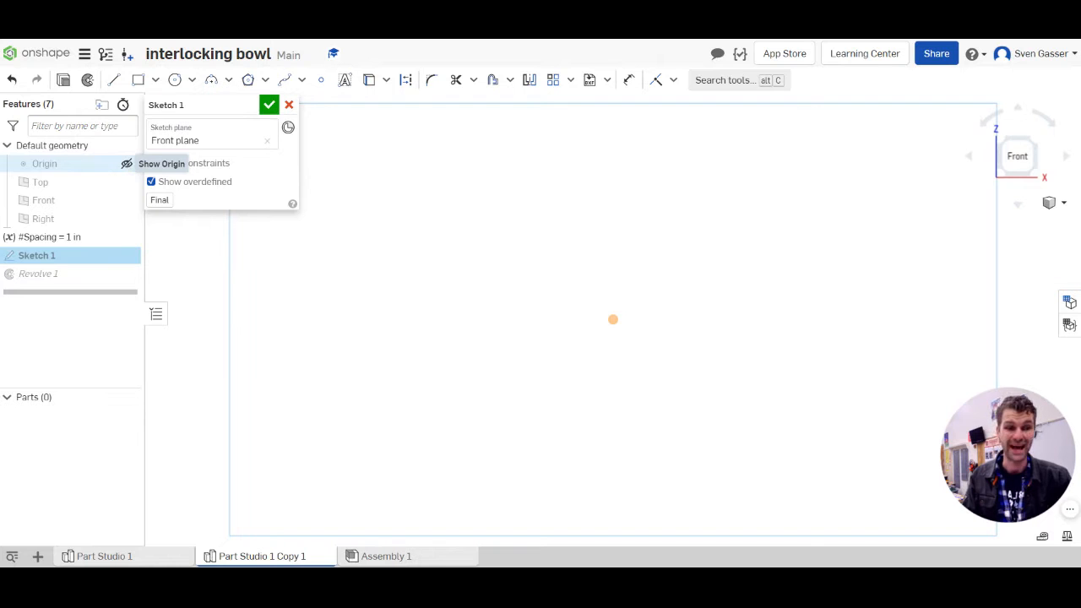
click(127, 163)
scroll(478, 282, down, 5)
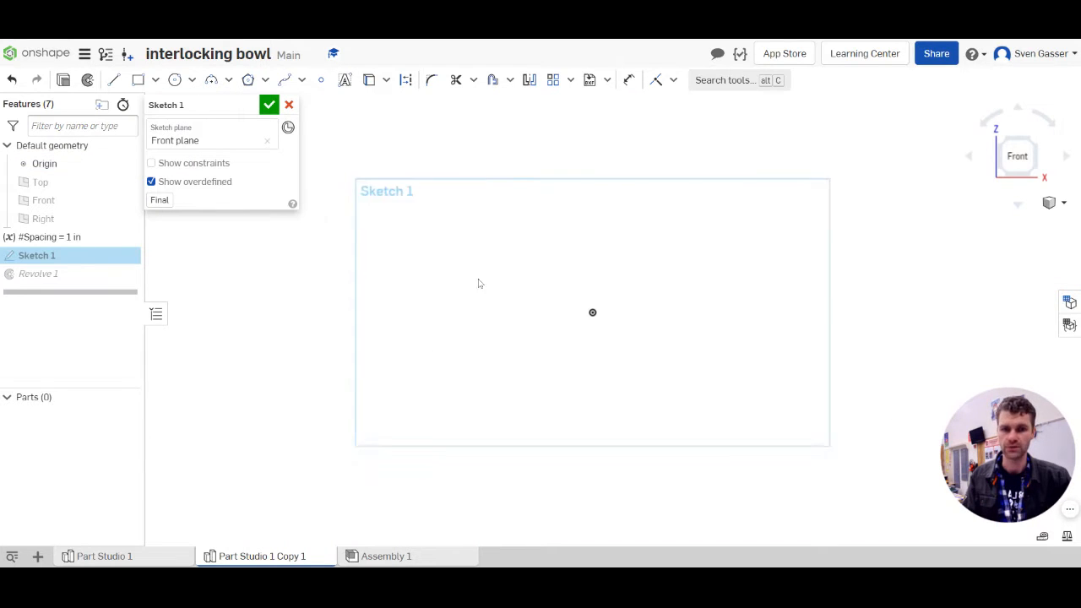
scroll(521, 273, up, 3)
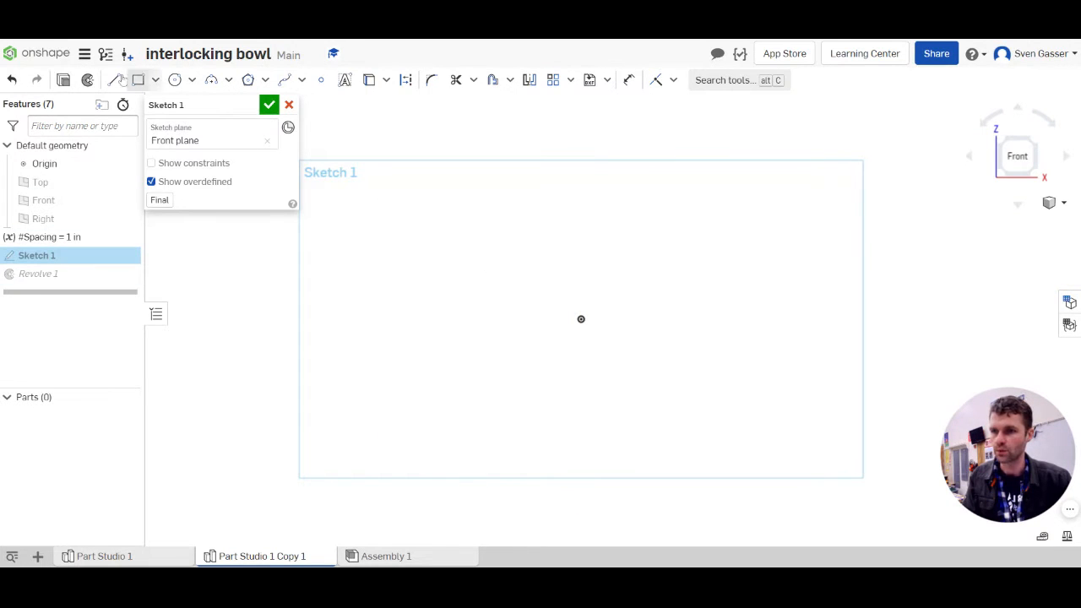
click(114, 79)
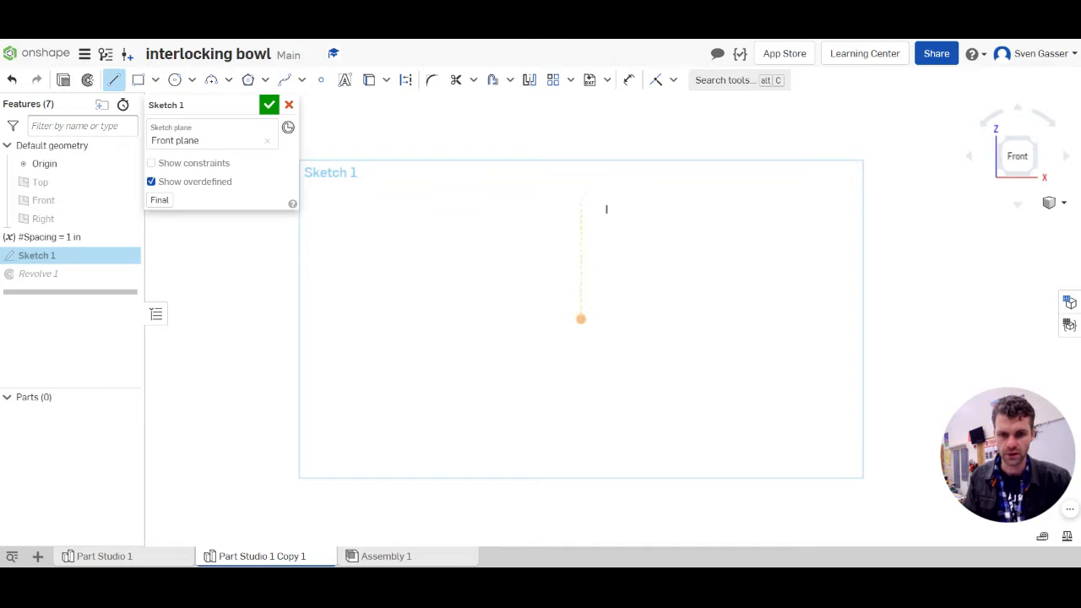
click(581, 155)
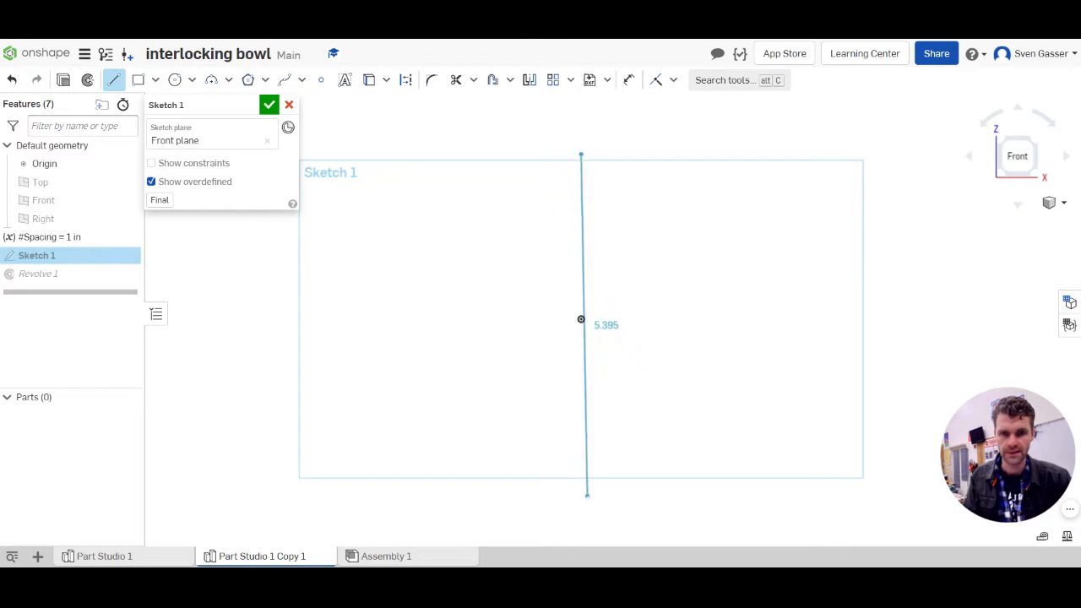
click(580, 500)
key(Escape)
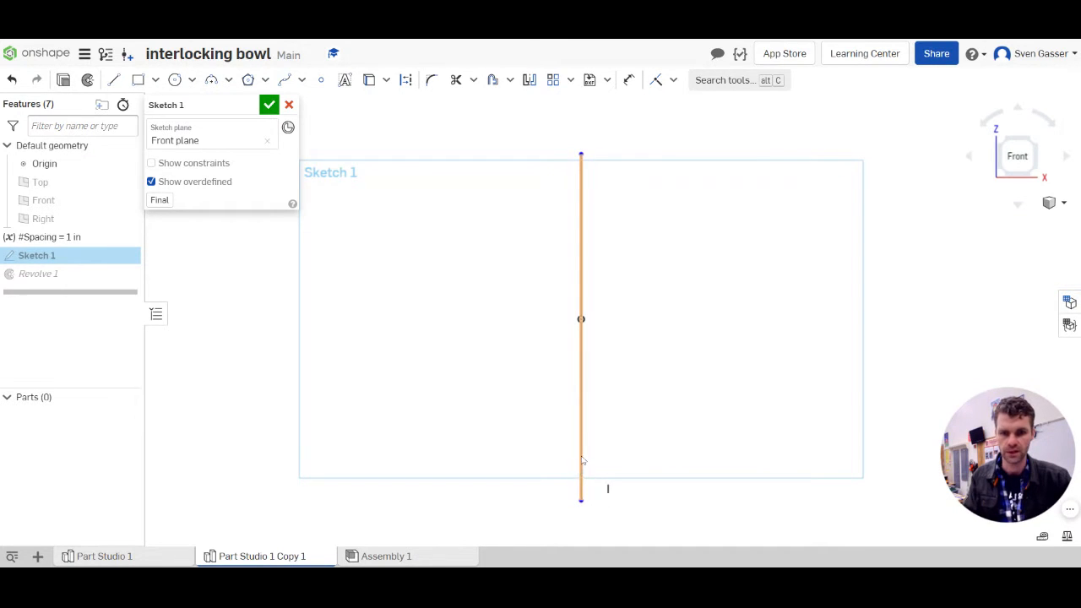
Dimension the vertical line's length as 2 in and hide the origin.
click(114, 79)
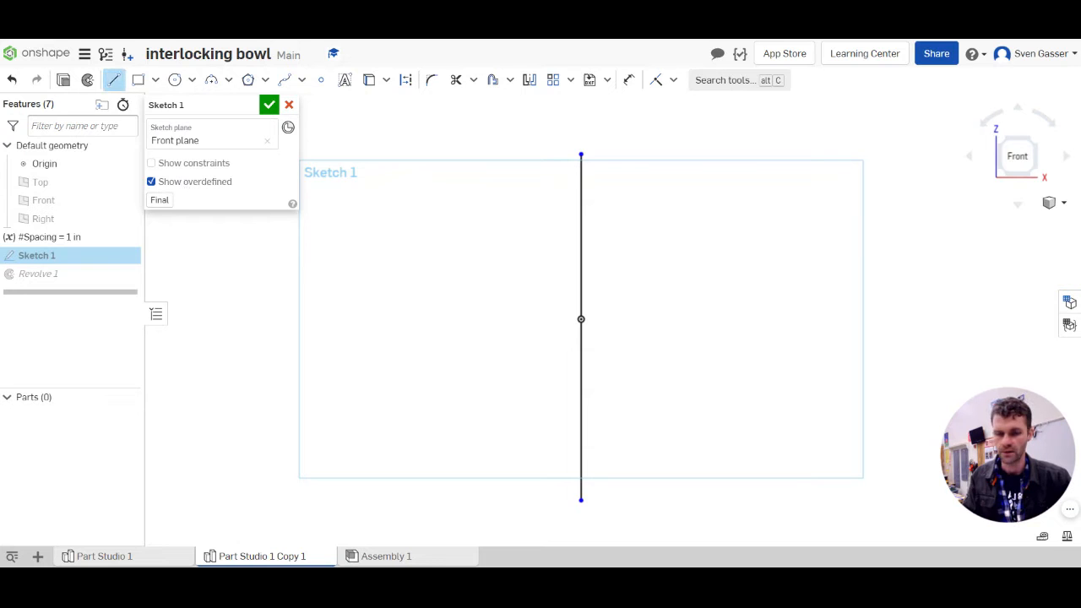
key(d)
click(583, 456)
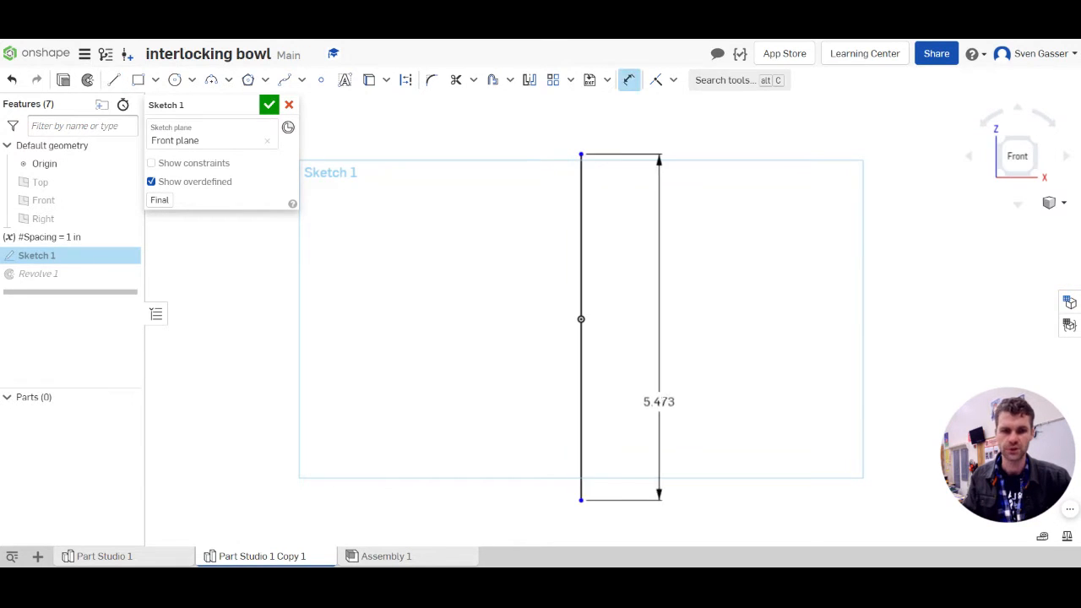
click(689, 372)
text(2548)
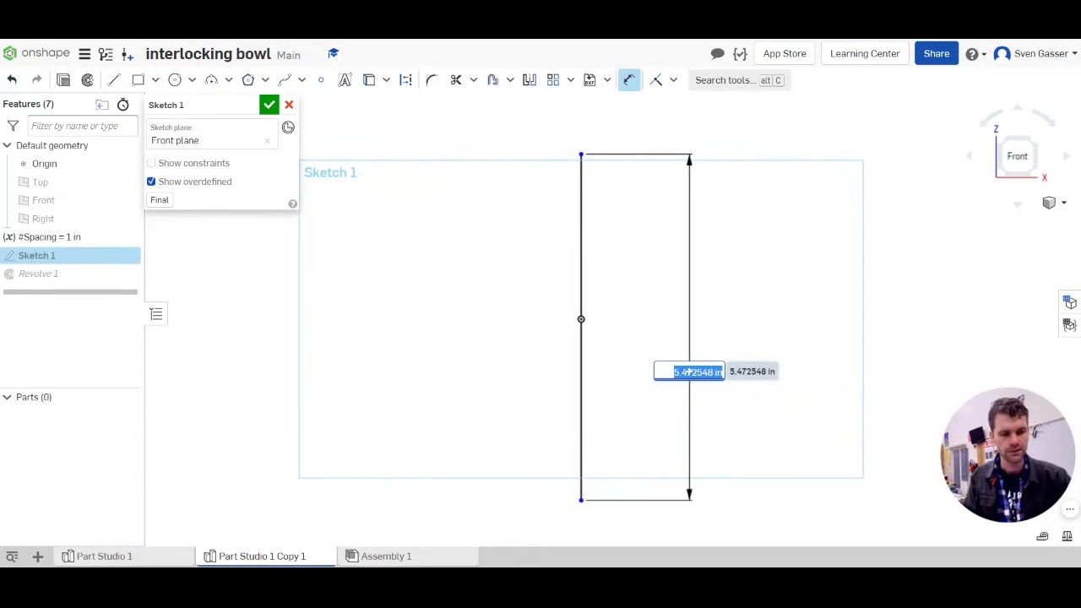
key(Return)
key(Escape)
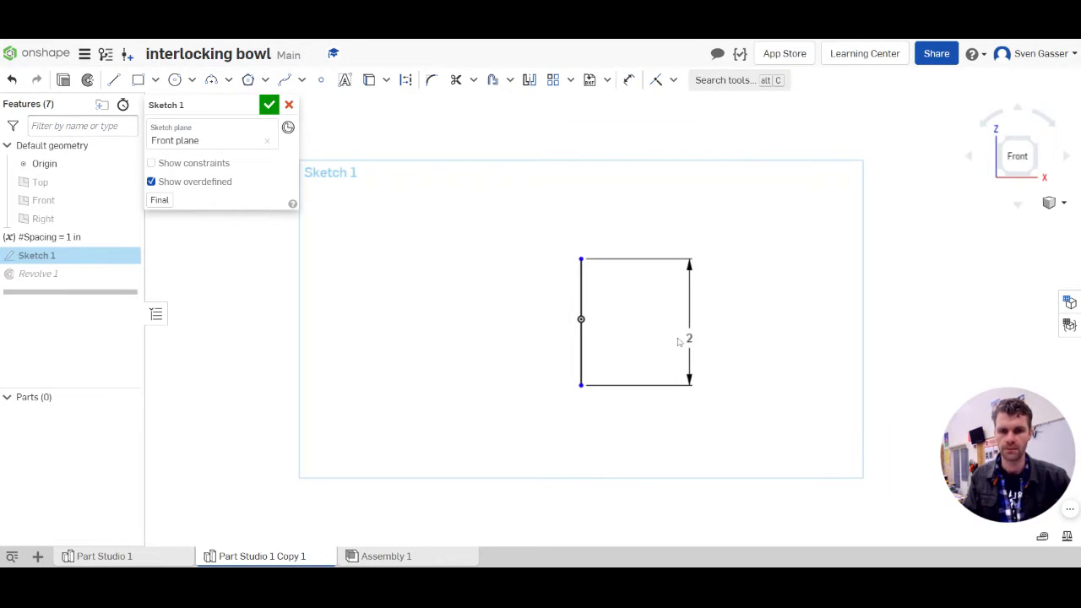
scroll(677, 341, up, 3)
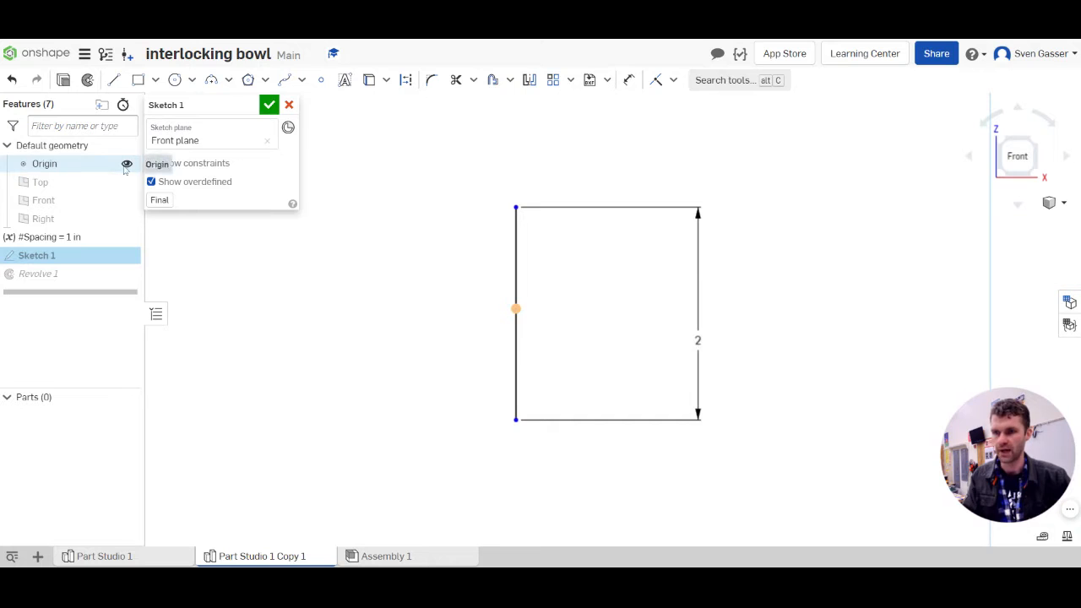
click(126, 163)
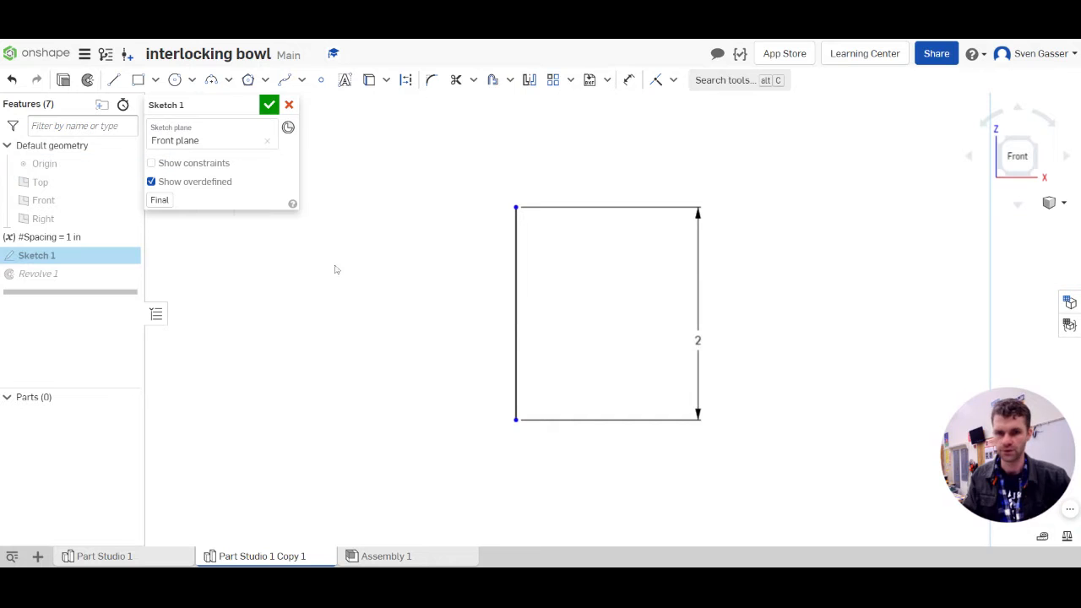
Sketch a base line about 0.825 in leftward from the vertical line's lower end, continuing into a 2.54 in outward slanted line level with its upper end.
click(114, 80)
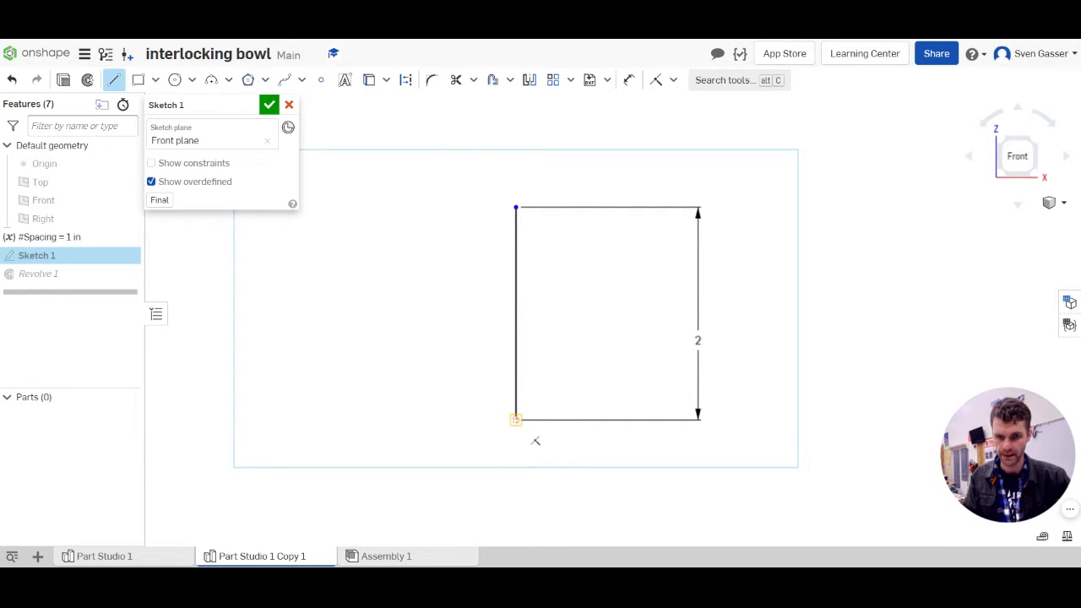
click(516, 419)
click(429, 419)
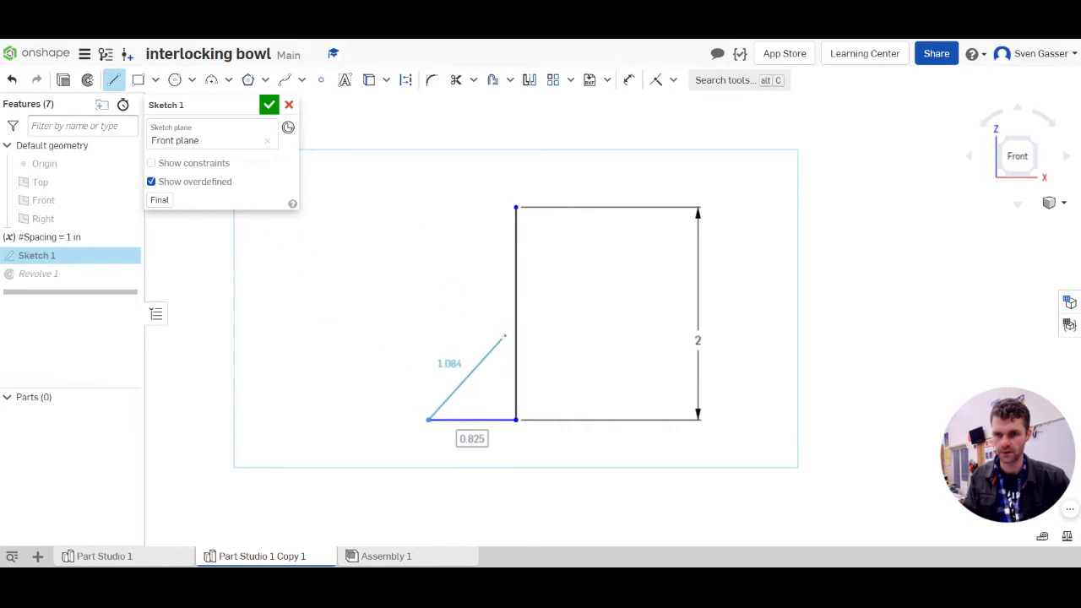
scroll(504, 334, down, 2)
scroll(360, 223, up, 2)
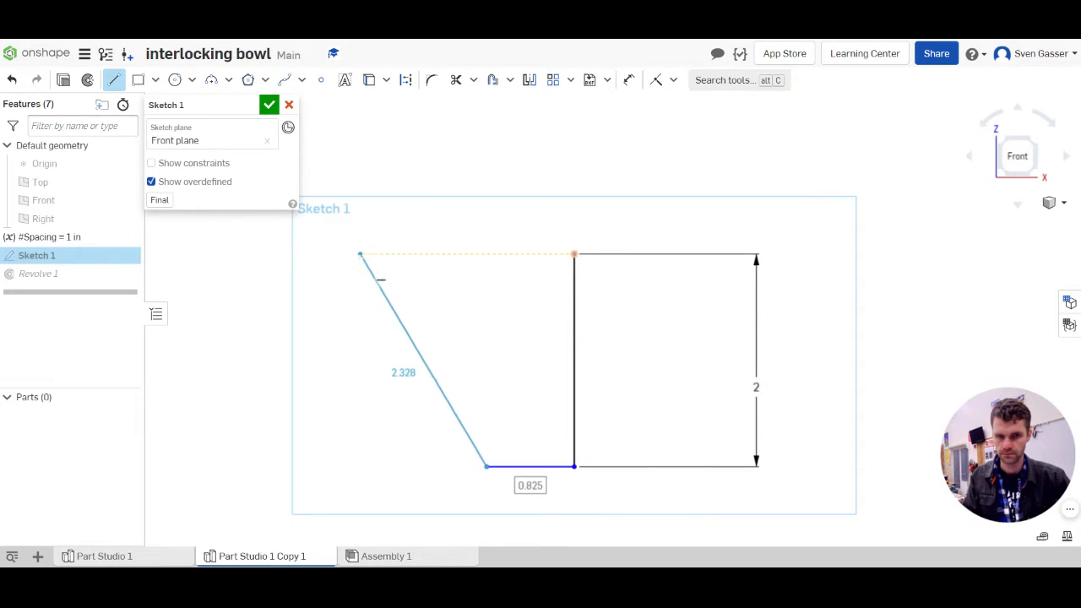
click(320, 254)
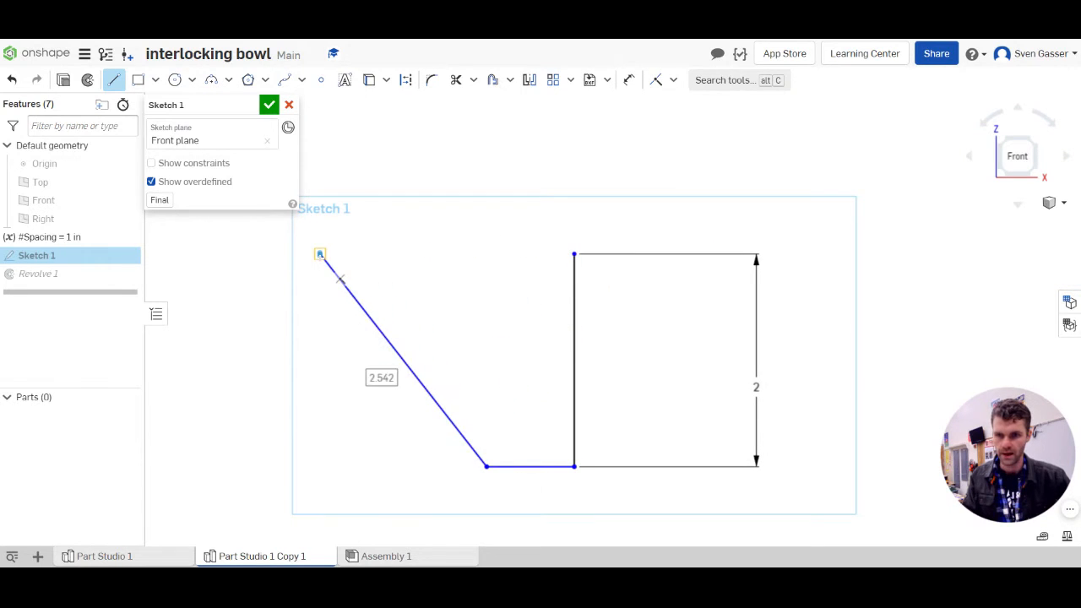
key(Escape)
Dimension the horizontal distance from the slanted line's upper end to the vertical line as 3.5 in.
key(u)
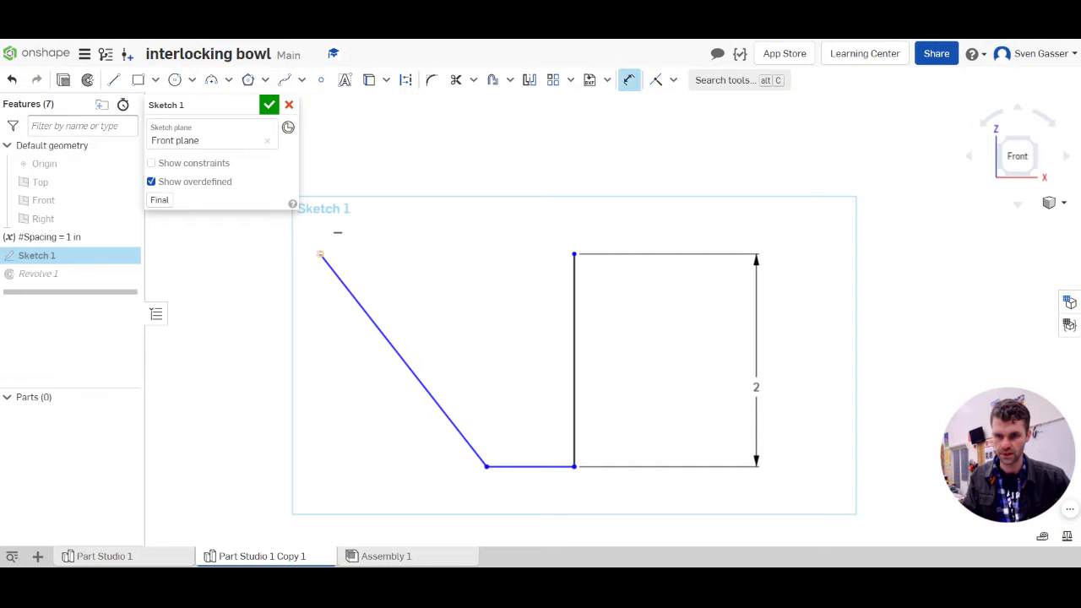
click(320, 254)
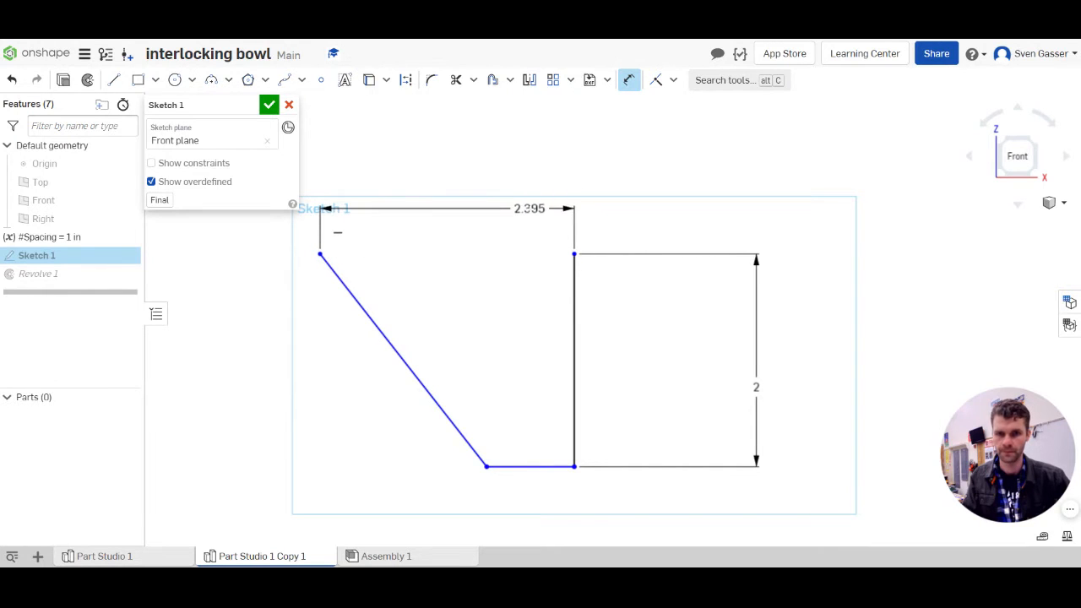
click(528, 209)
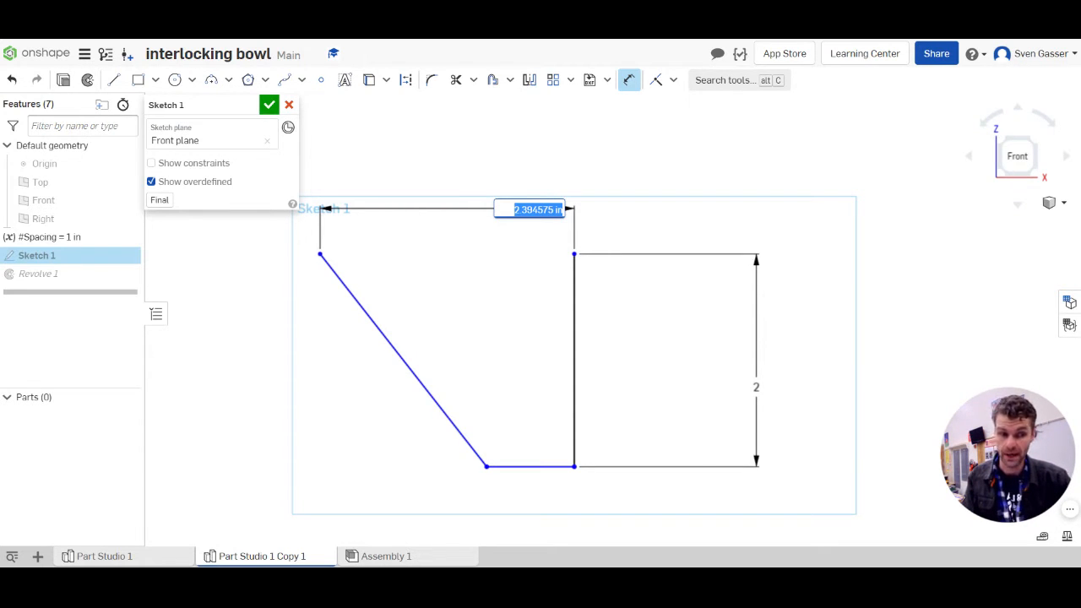
text(3.5)
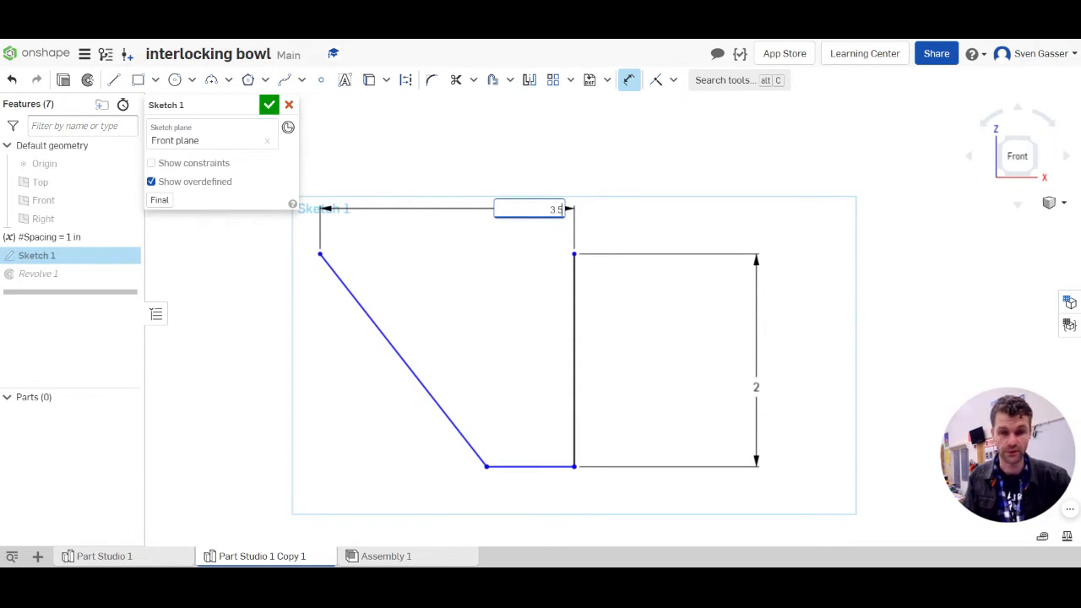
key(Return)
key(Escape)
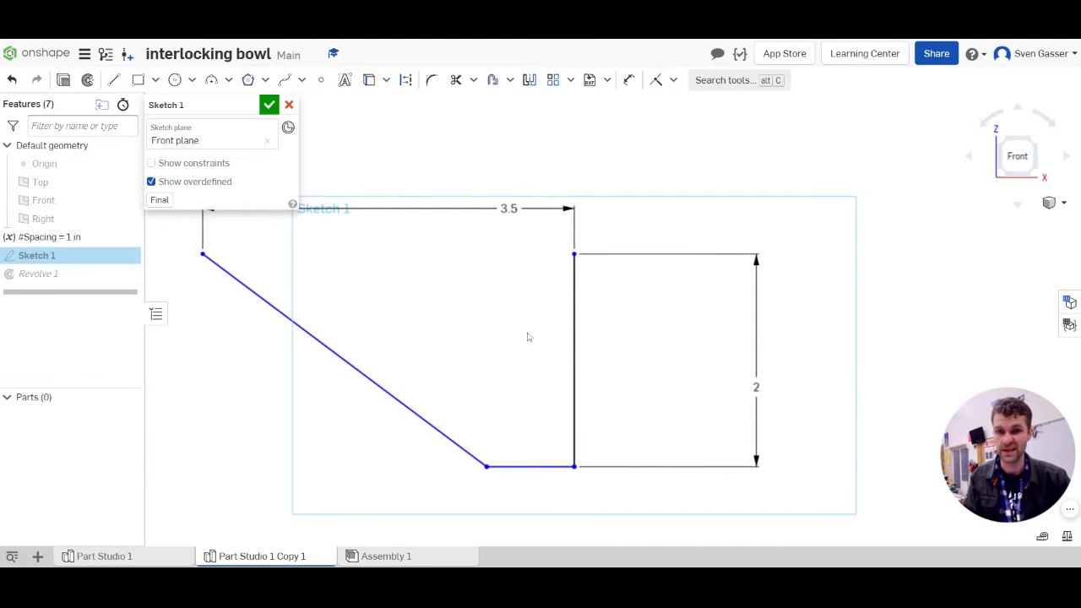
Offset the slanted line and the base line inward by 0.35 in to give the bowl wall its thickness.
scroll(527, 334, down, 4)
scroll(501, 339, up, 3)
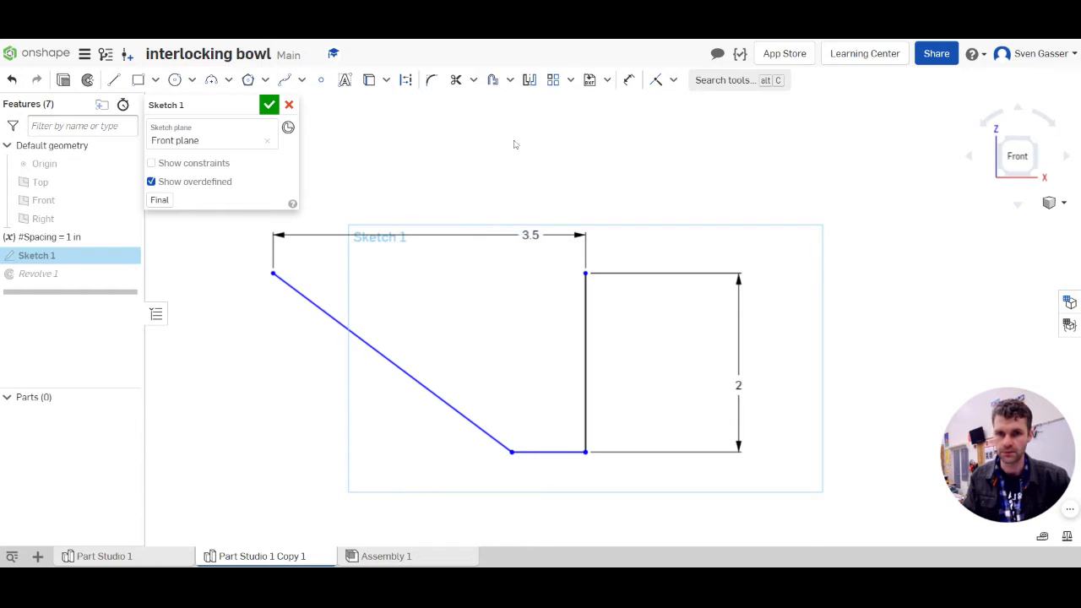
click(493, 79)
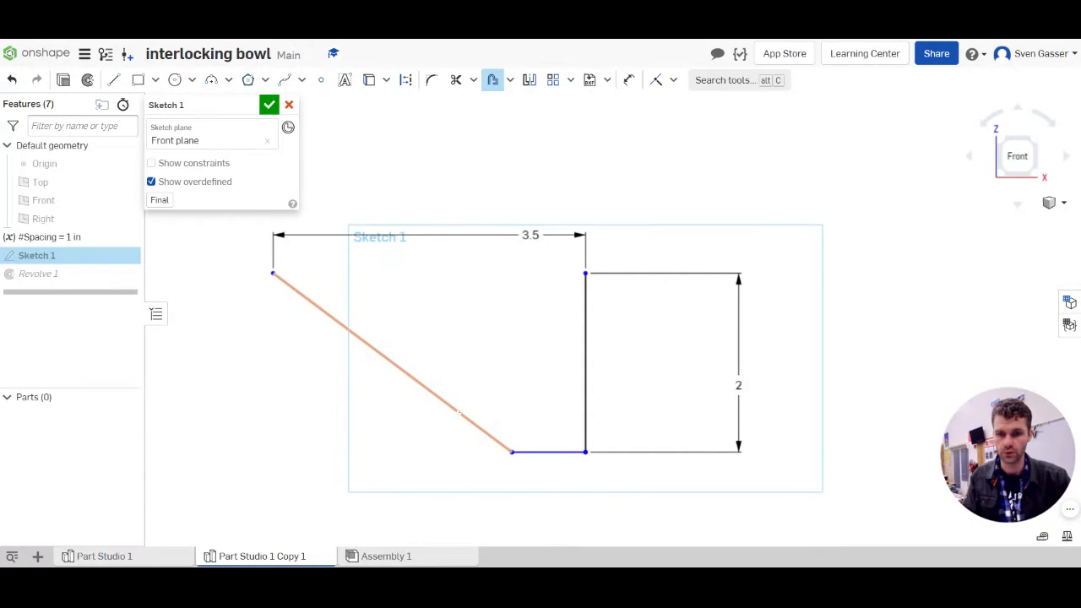
click(459, 412)
click(537, 451)
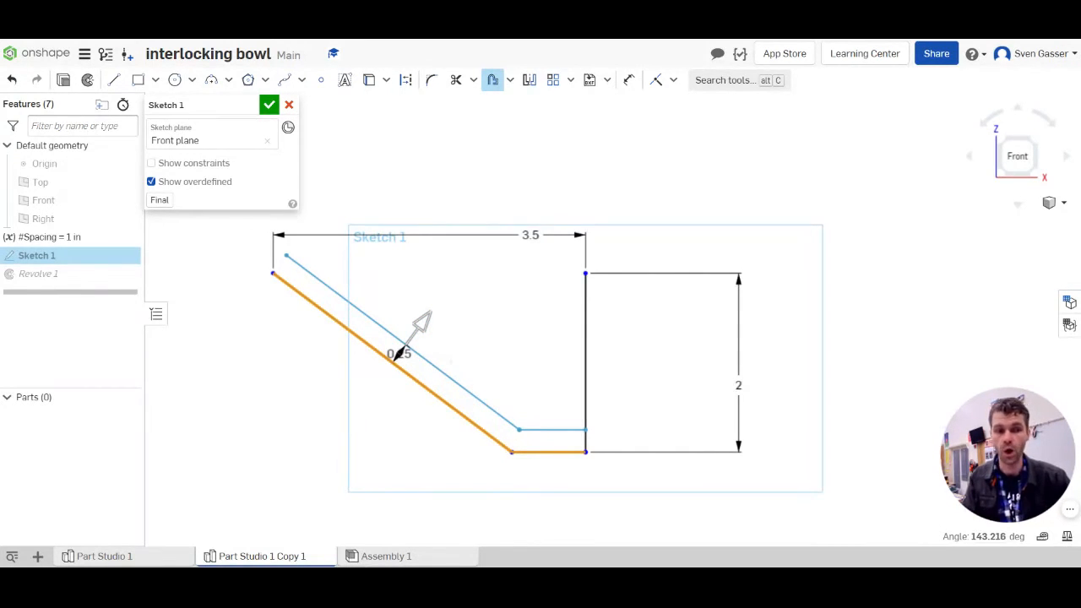
click(450, 360)
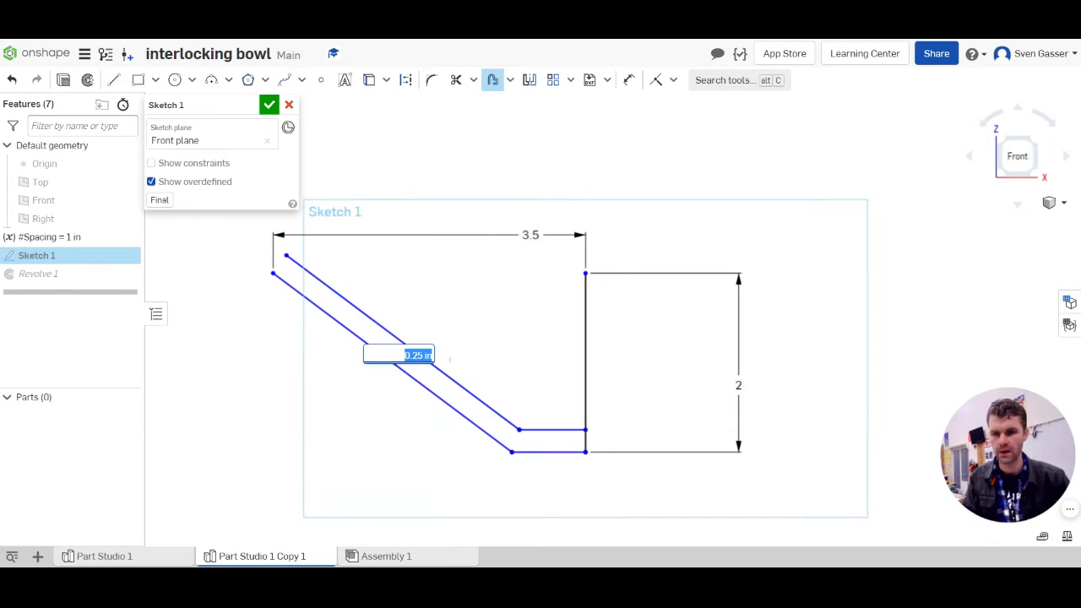
key(BackSpace)
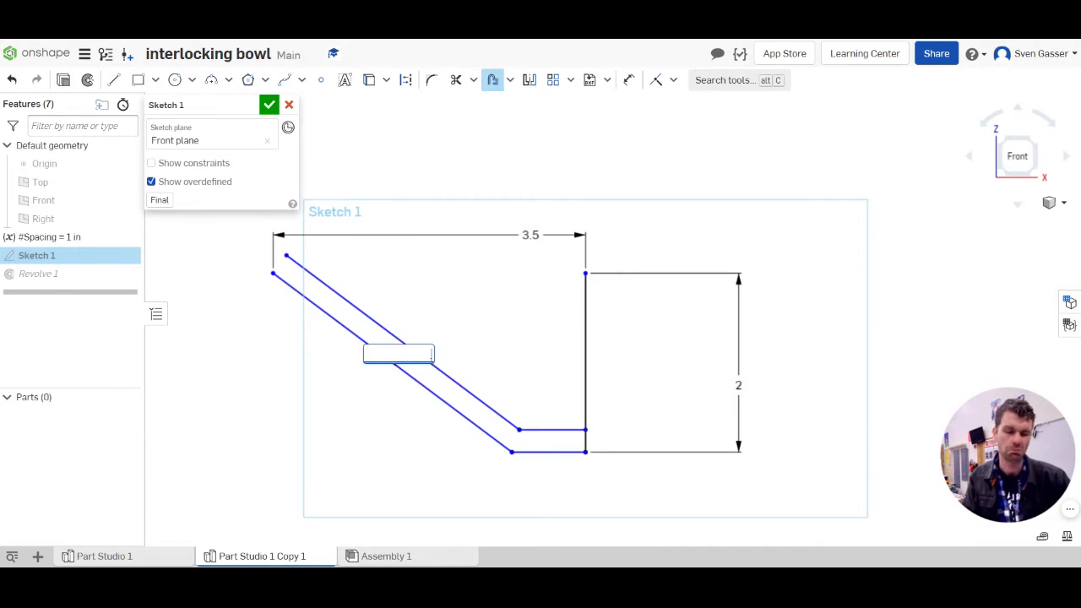
text(.3)
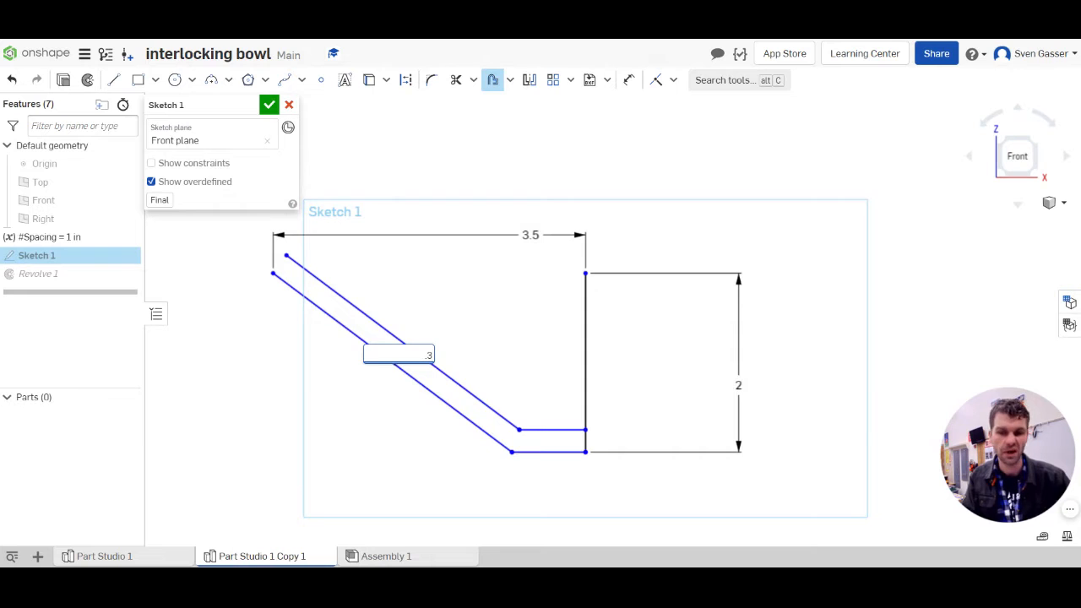
text(5)
key(Return)
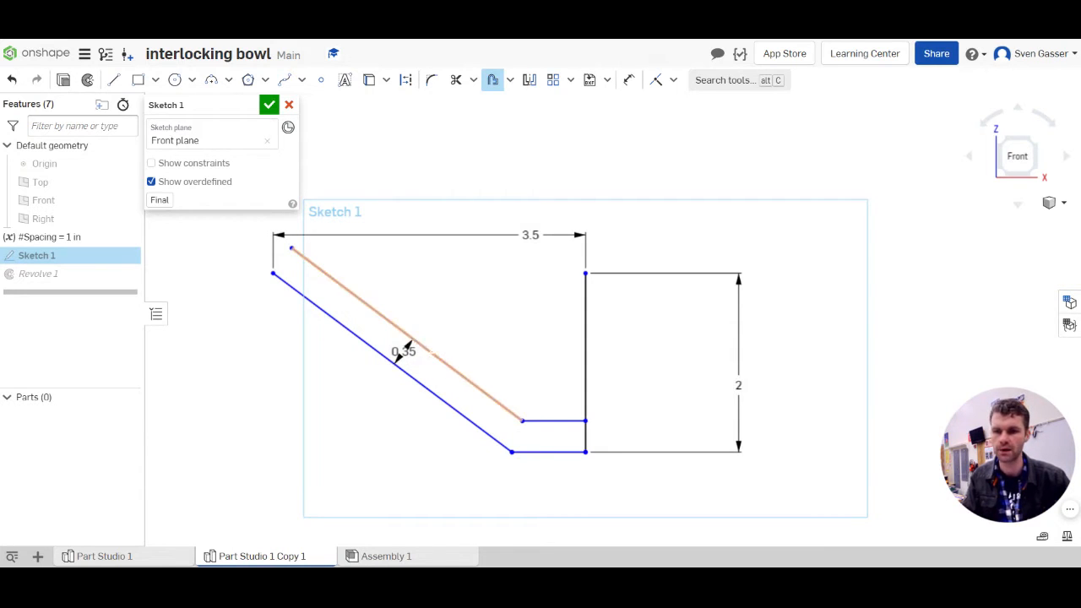
Close the wall's upper end with a horizontal line about 0.585 in long, trim the offset line's excess above it, and move the 0.35 dimension outside the profile.
key(l)
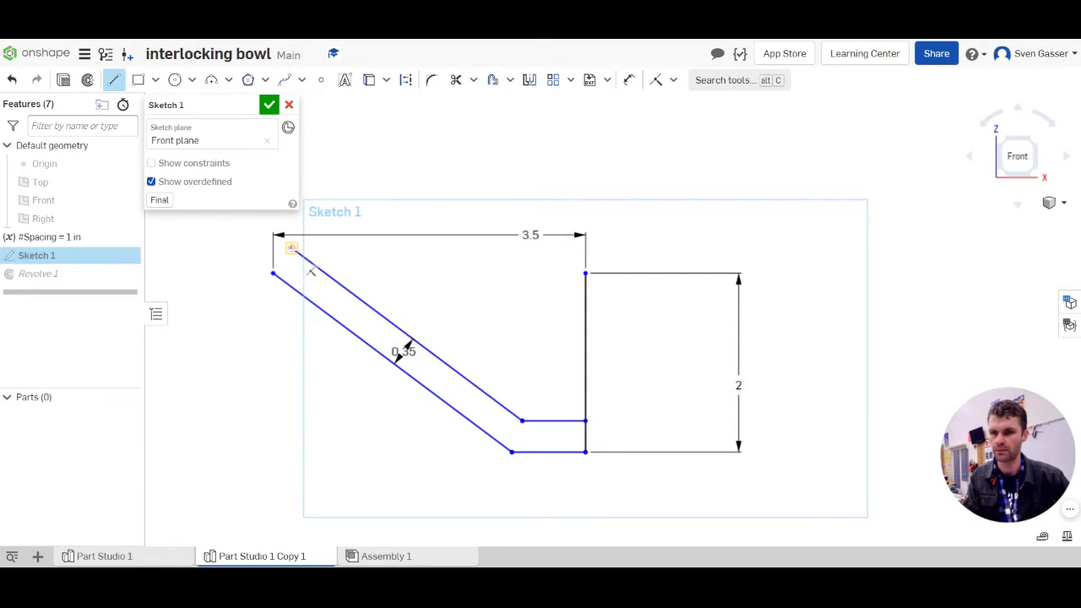
click(272, 272)
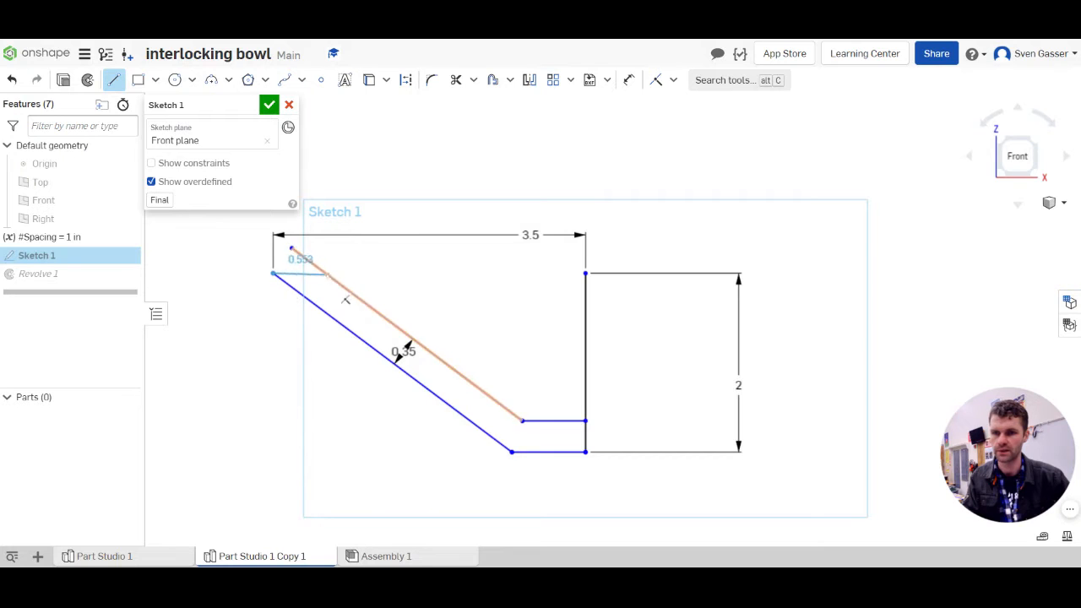
click(325, 273)
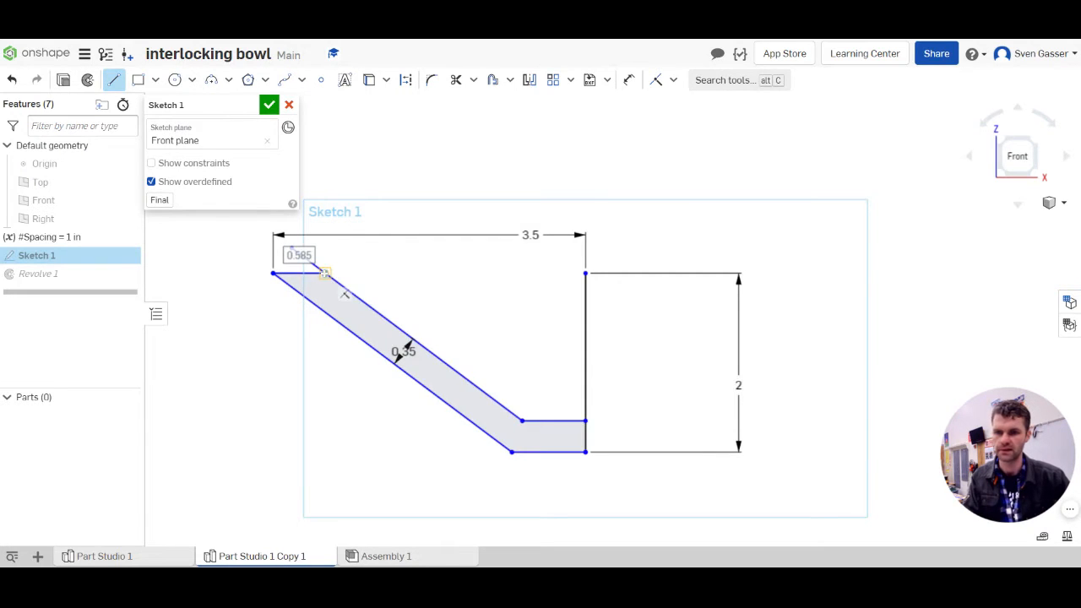
key(Escape)
key(m)
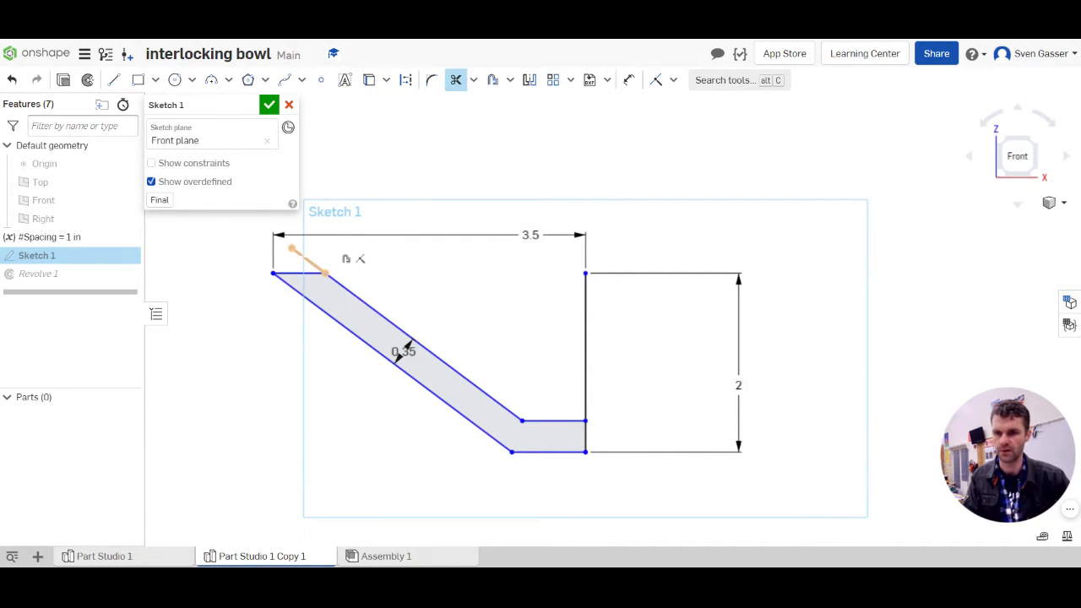
click(327, 255)
key(Escape)
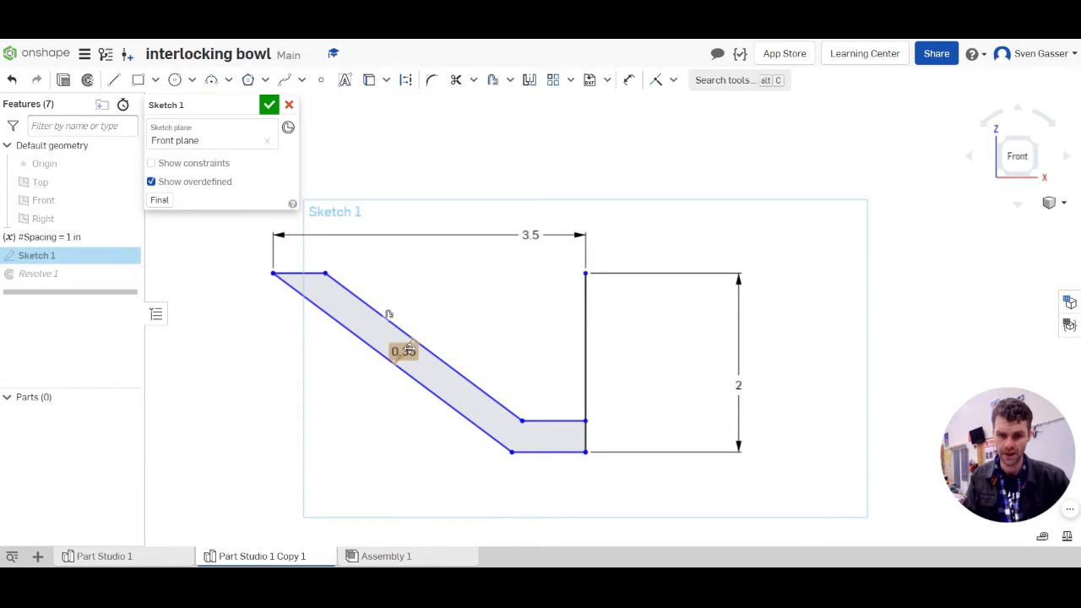
drag(409, 350, 334, 386)
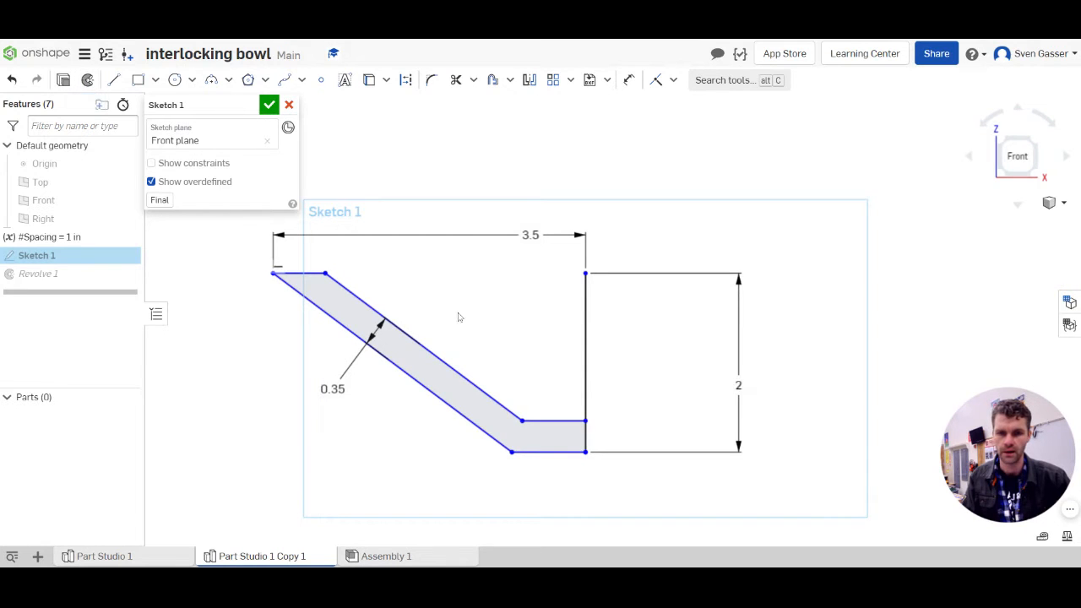
Revolve the closed wall profile a full turn around the vertical line as a new solid.
click(87, 80)
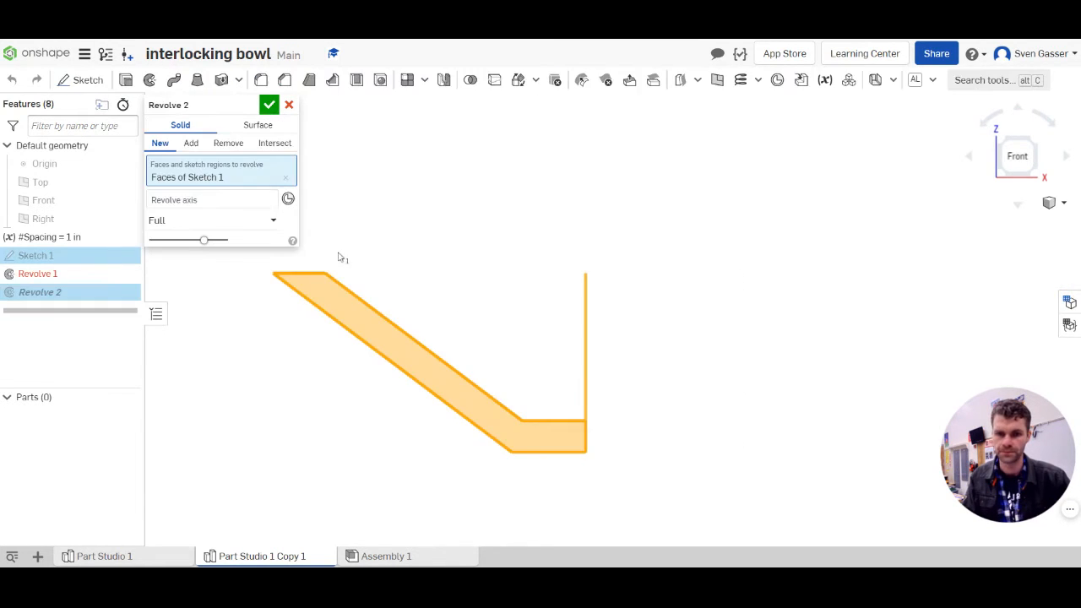
click(196, 202)
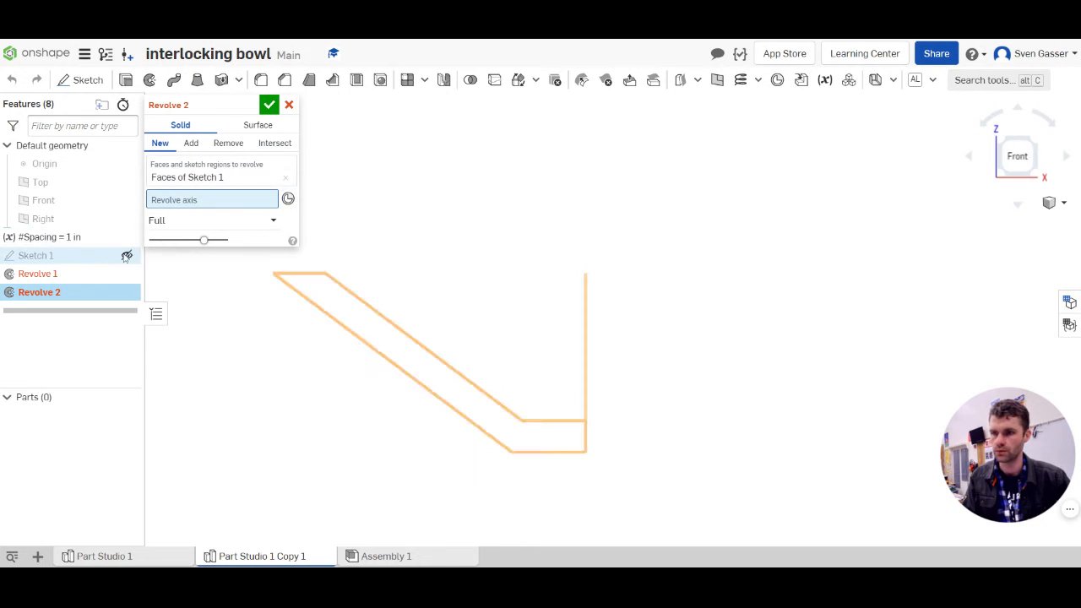
click(585, 354)
right_drag(441, 352, 437, 374)
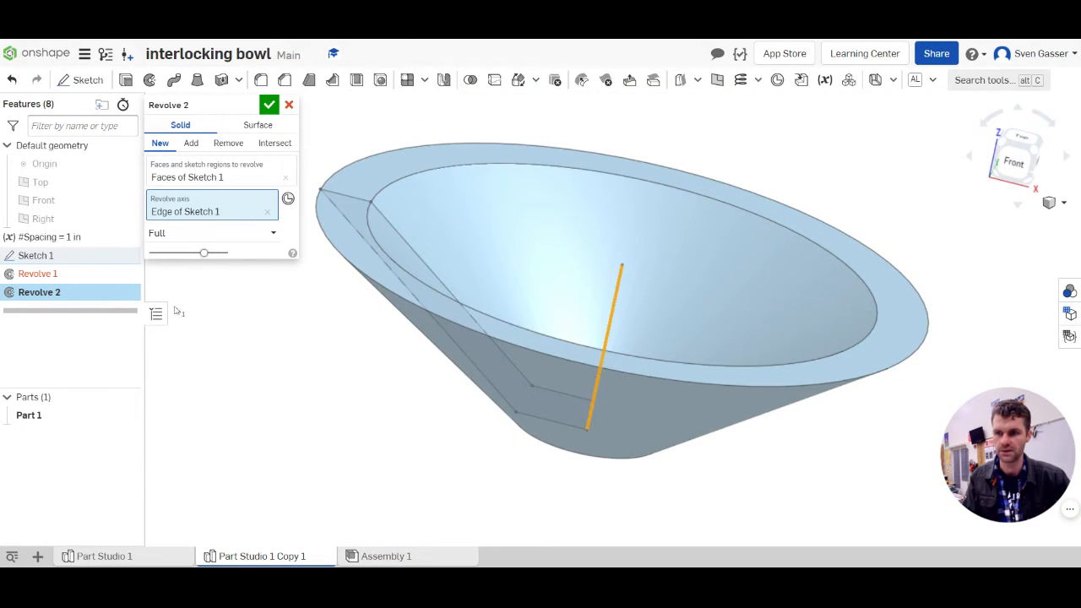
click(268, 105)
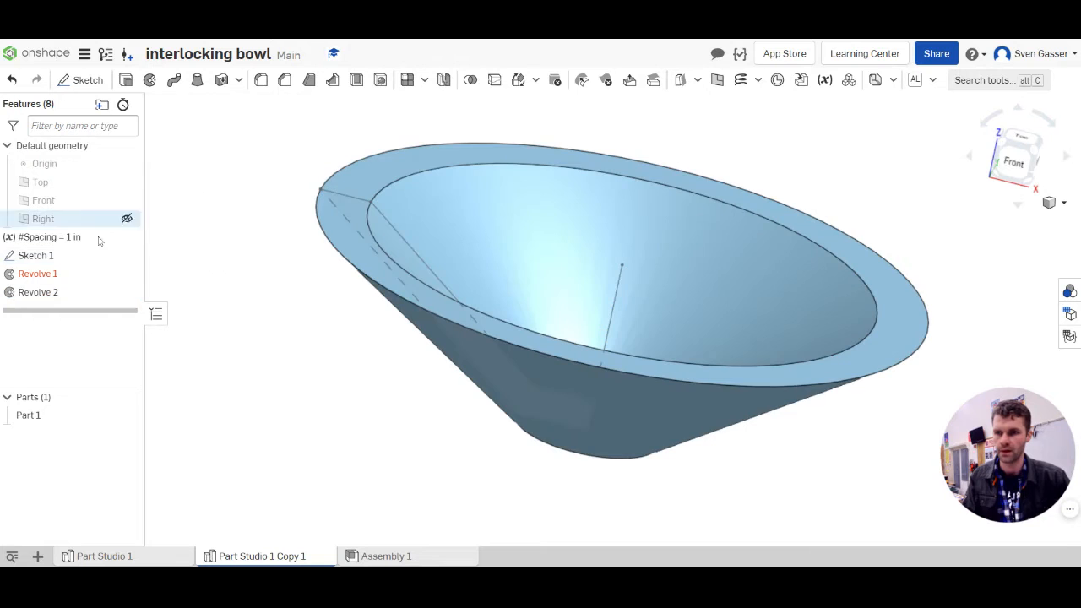
Delete the old Revolve 1 feature and hide Sketch 1.
key(Delete)
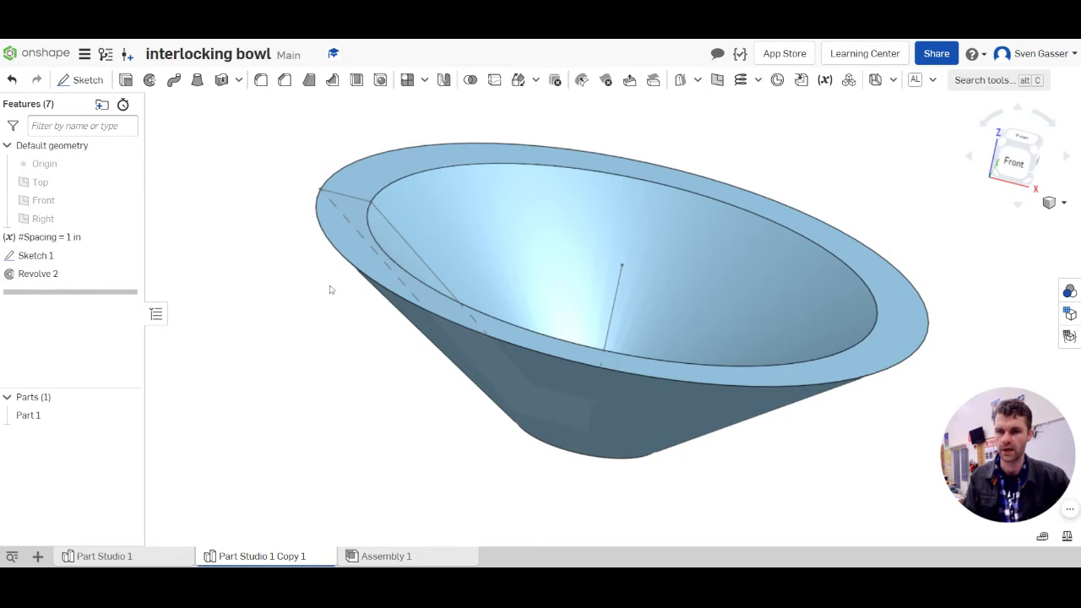
mouse_move(262, 273)
right_down()
mouse_move(273, 301)
mouse_move(282, 265)
mouse_move(313, 236)
mouse_move(299, 306)
mouse_move(282, 279)
mouse_move(323, 254)
mouse_move(285, 291)
mouse_move(282, 277)
right_up()
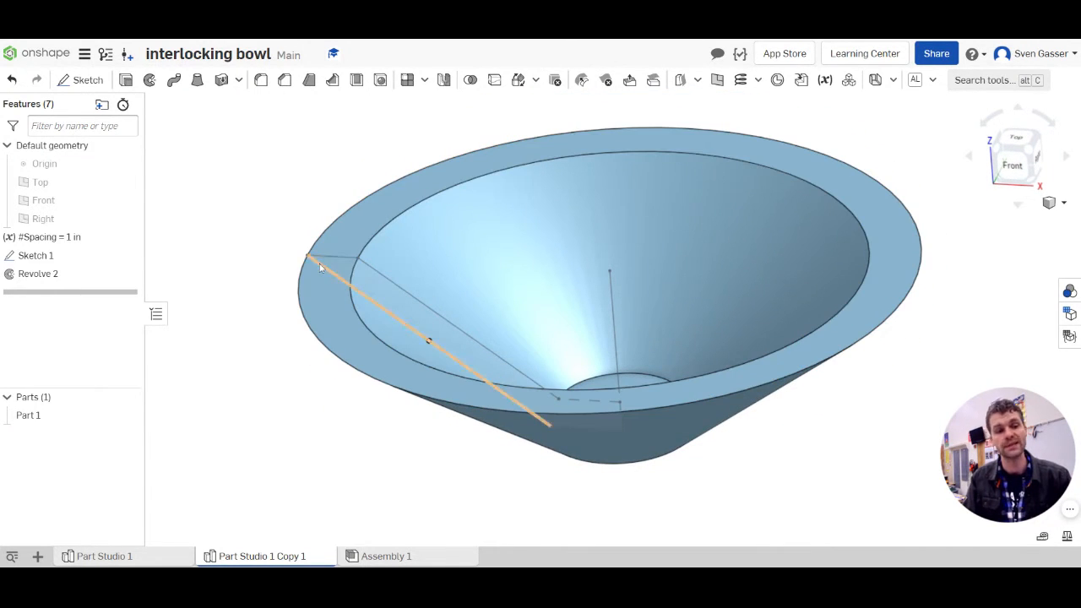
scroll(317, 264, down, 2)
scroll(316, 263, down, 1)
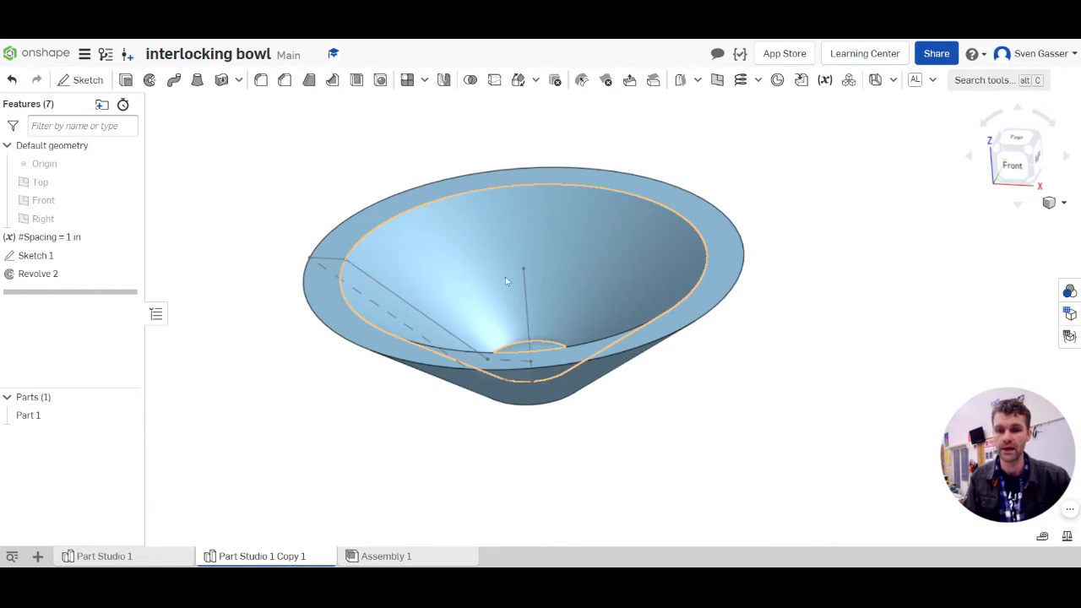
click(124, 255)
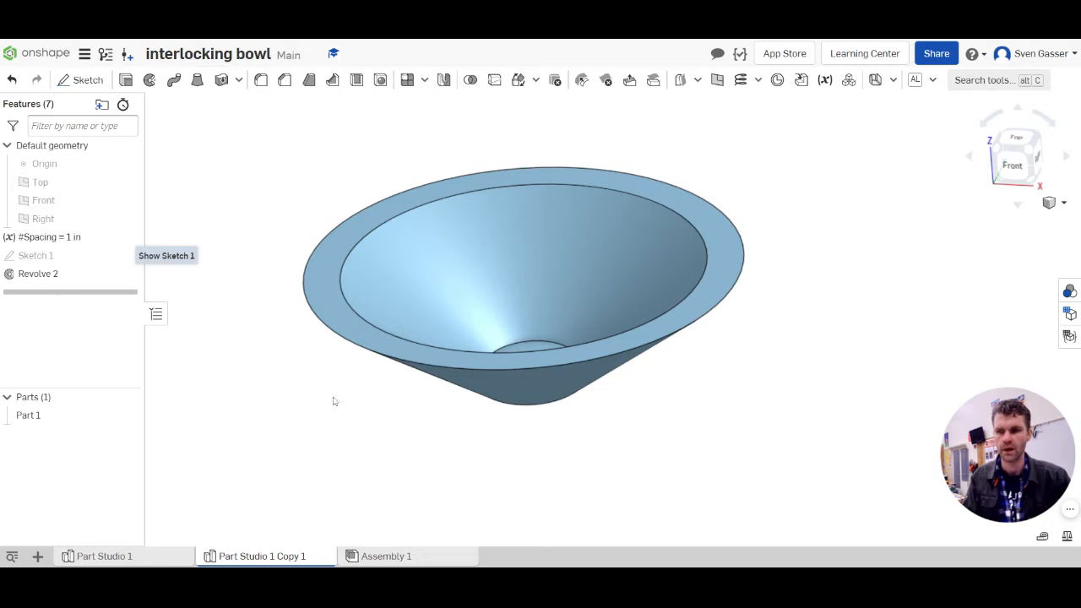
Show the Front plane through the bowl.
mouse_move(314, 391)
right_down()
mouse_move(306, 403)
mouse_move(307, 371)
right_up()
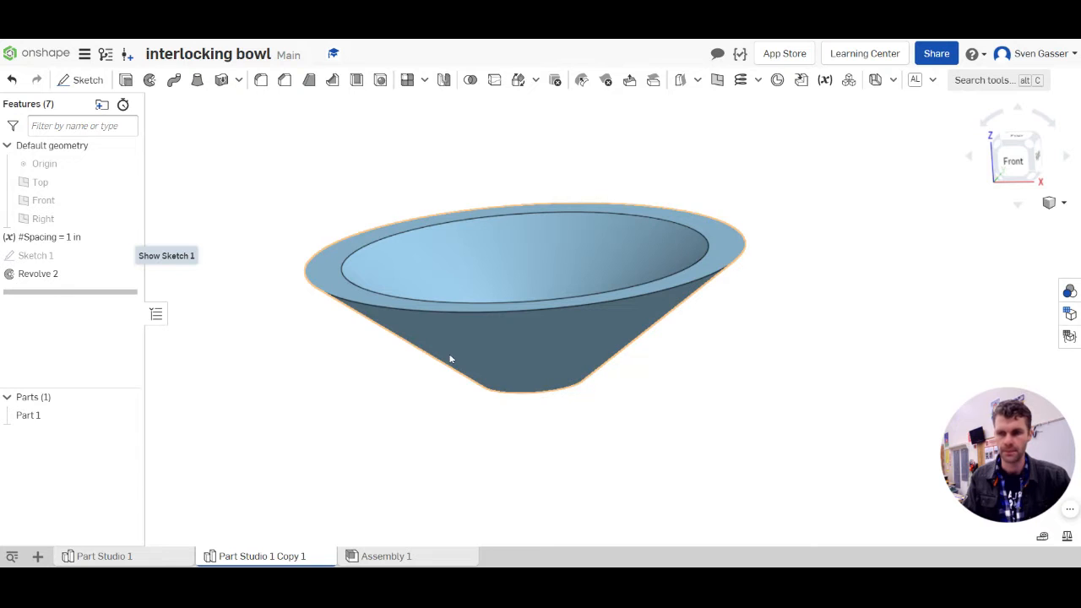
right_drag(469, 354, 381, 367)
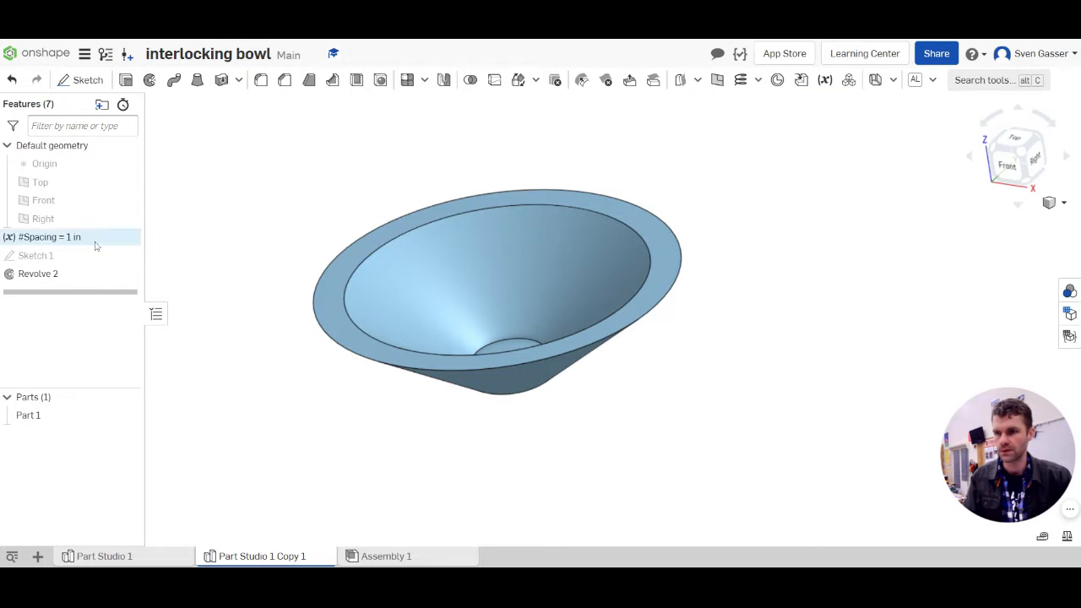
click(127, 201)
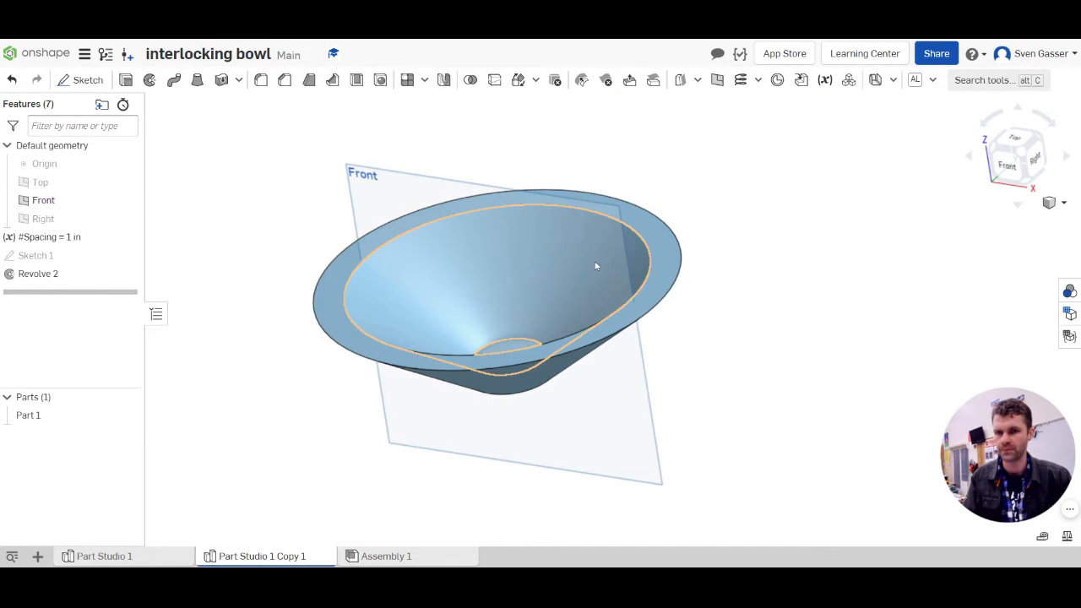
right_drag(596, 265, 572, 271)
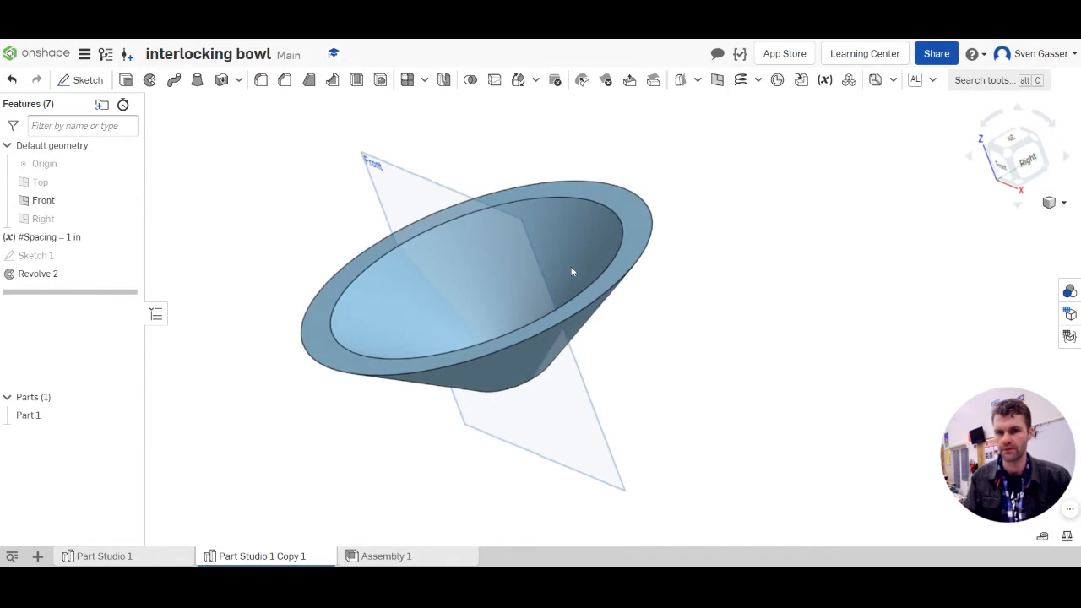
click(374, 183)
click(279, 393)
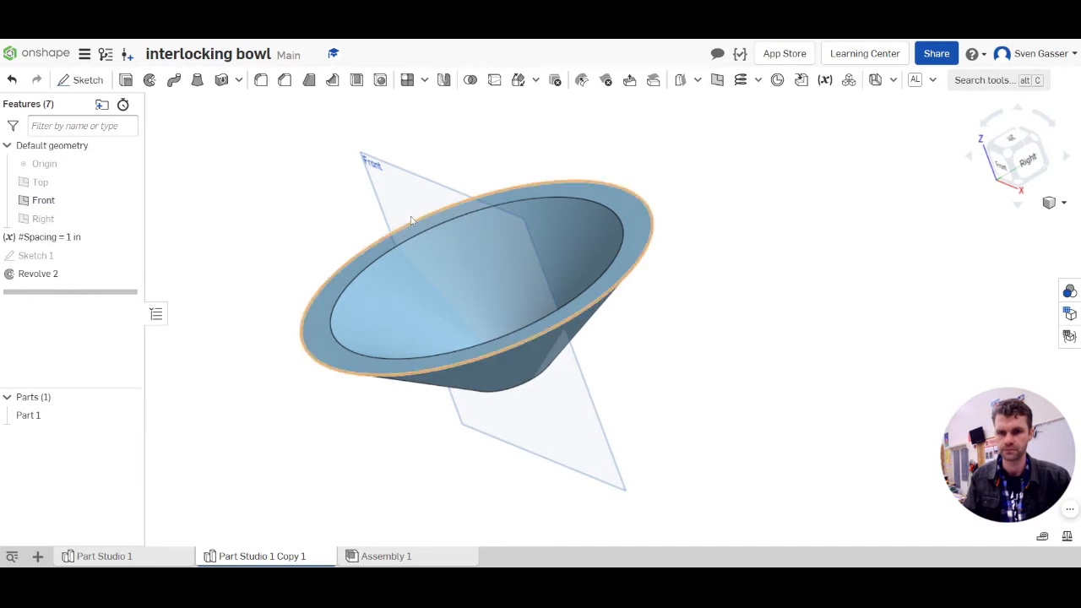
right_drag(238, 374, 245, 372)
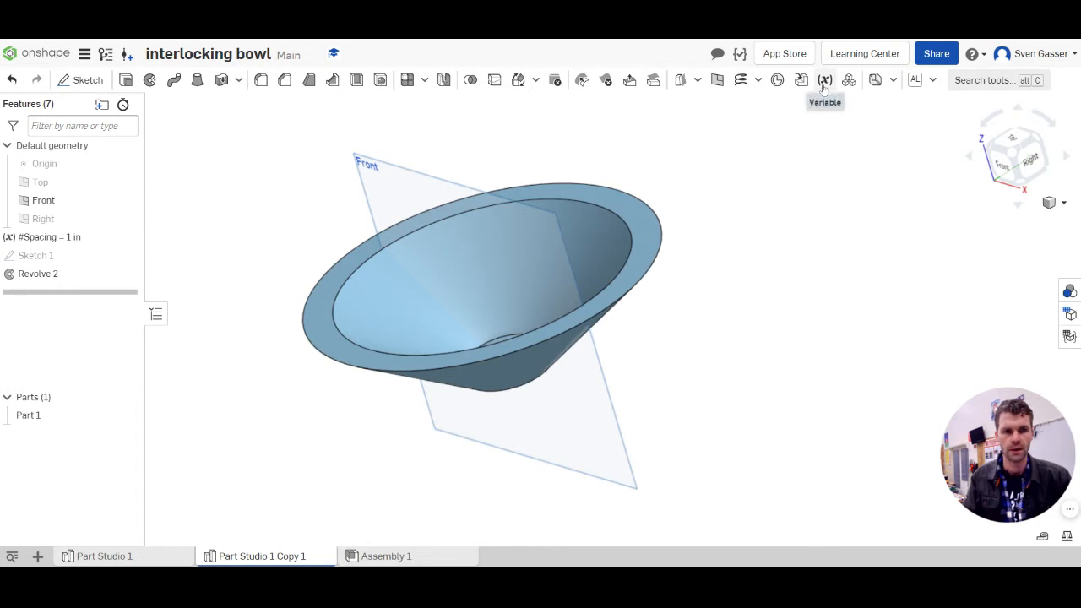
Create a plane offset from the Front plane by the #Spacing variable.
click(716, 80)
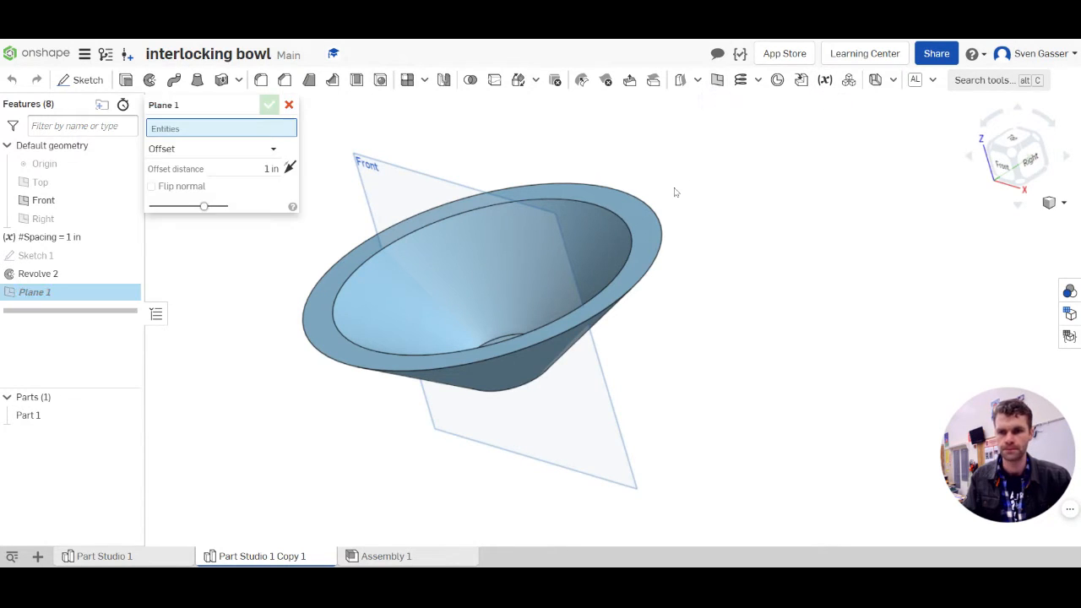
click(392, 204)
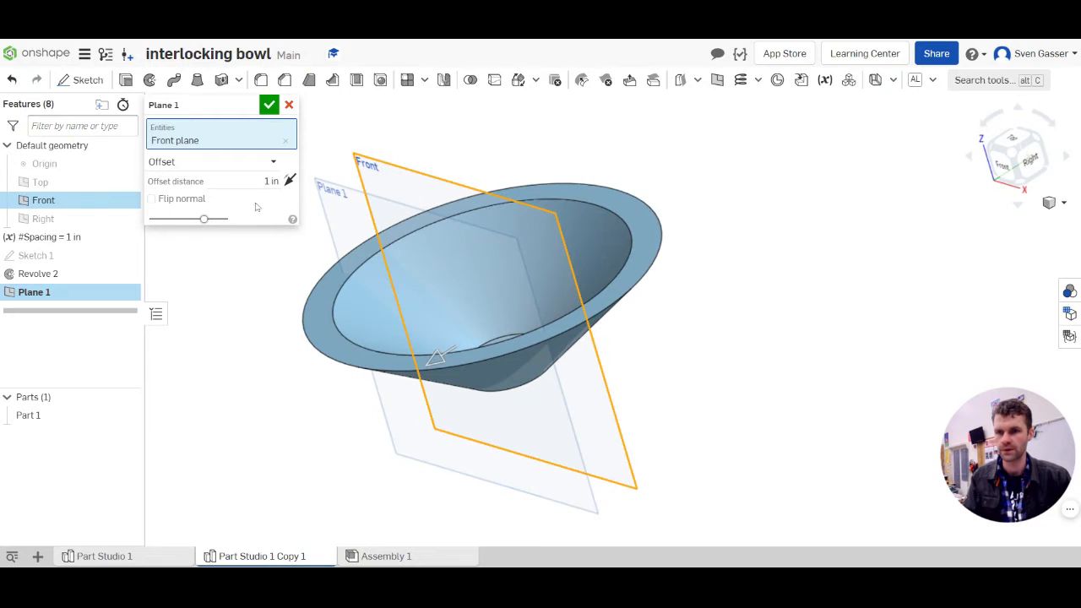
click(270, 181)
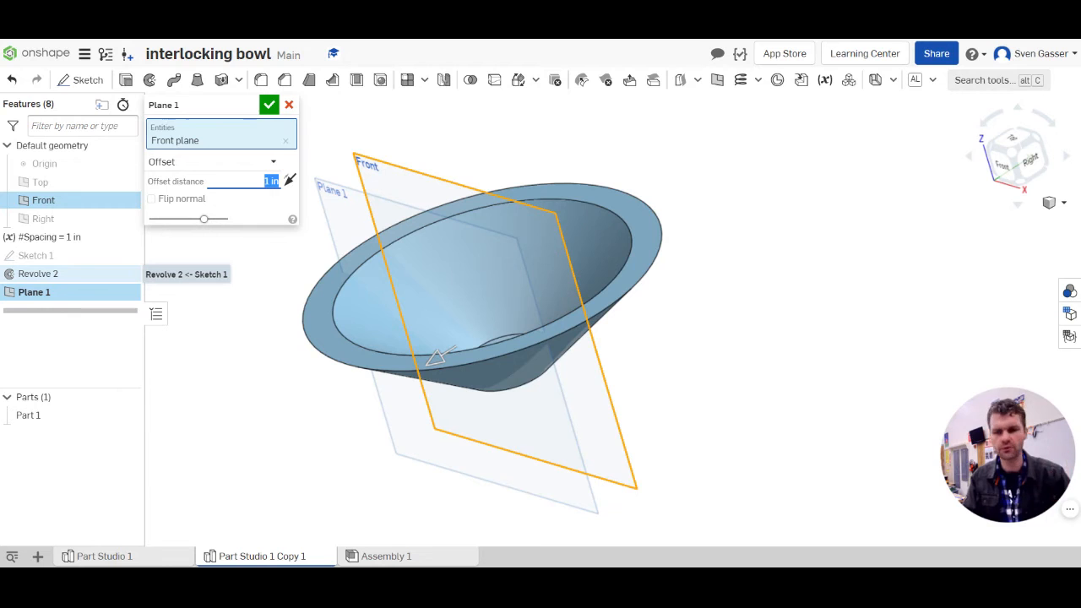
text(#s)
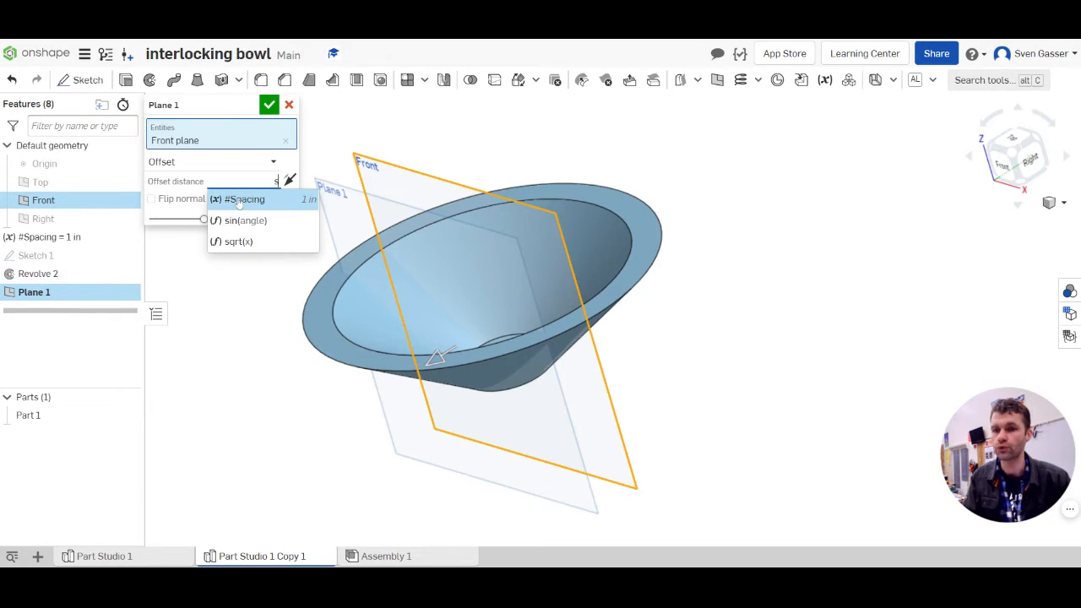
click(239, 202)
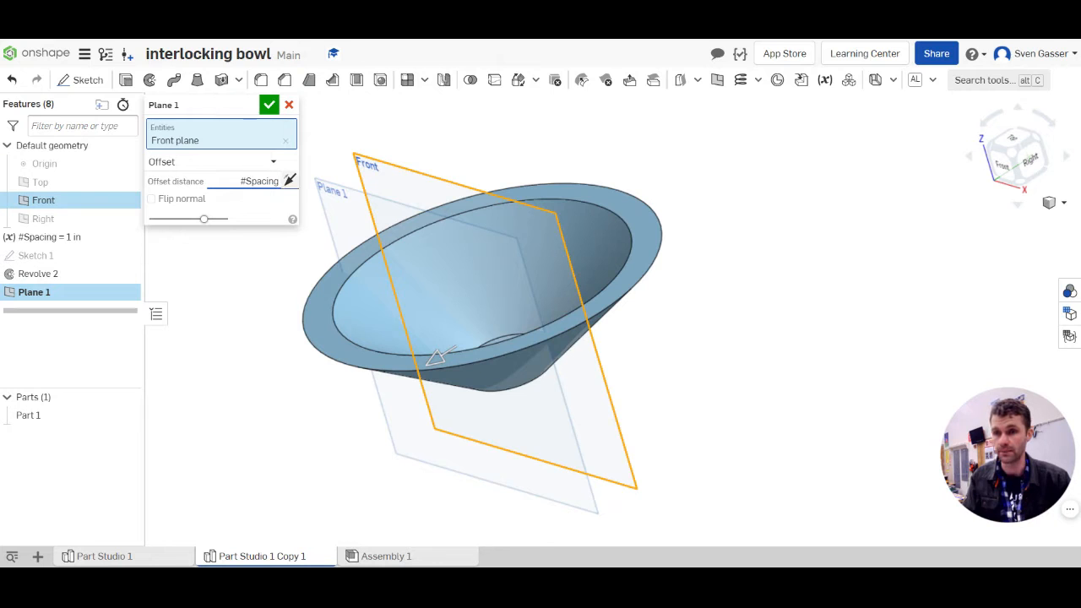
triple_click(257, 181)
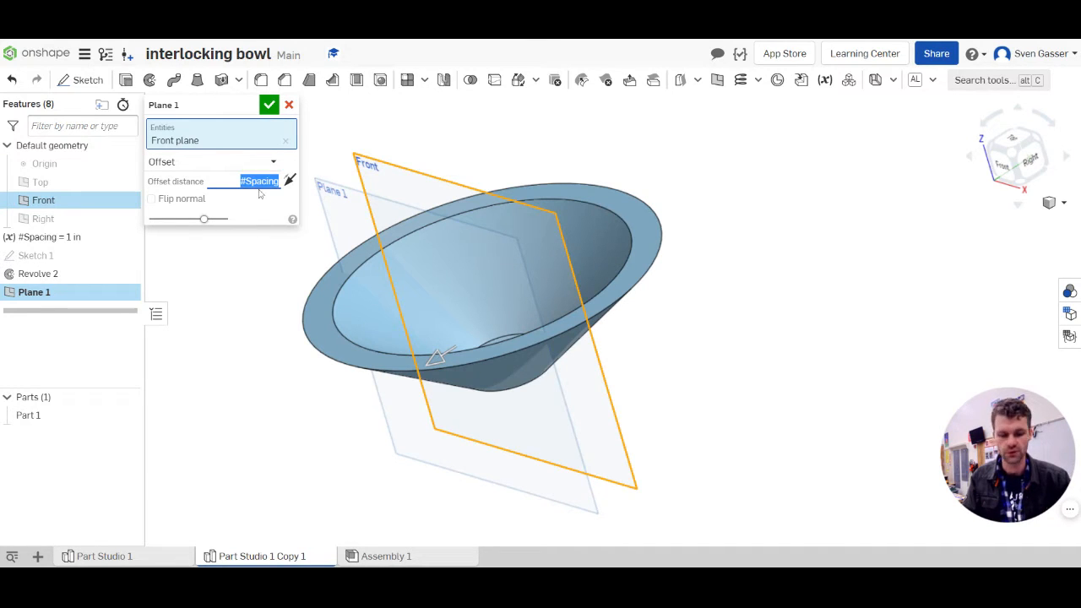
key(BackSpace)
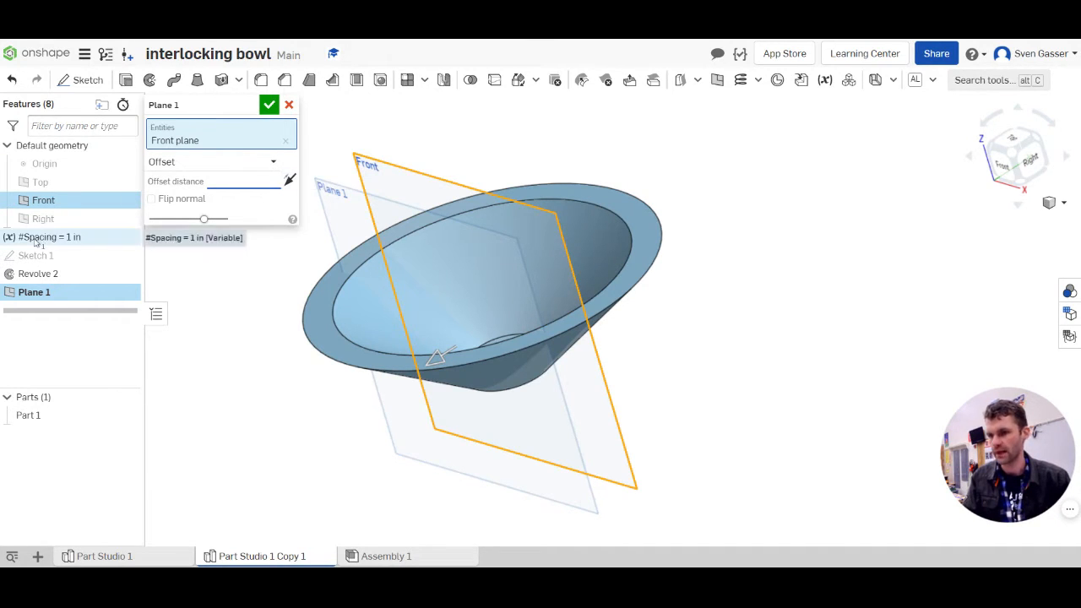
text(s)
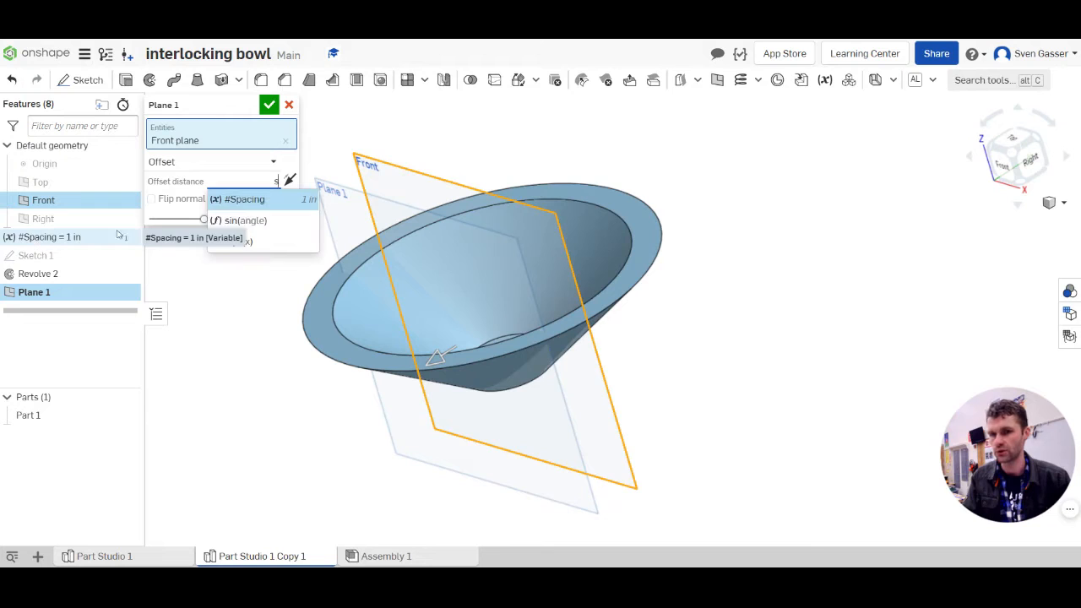
click(244, 201)
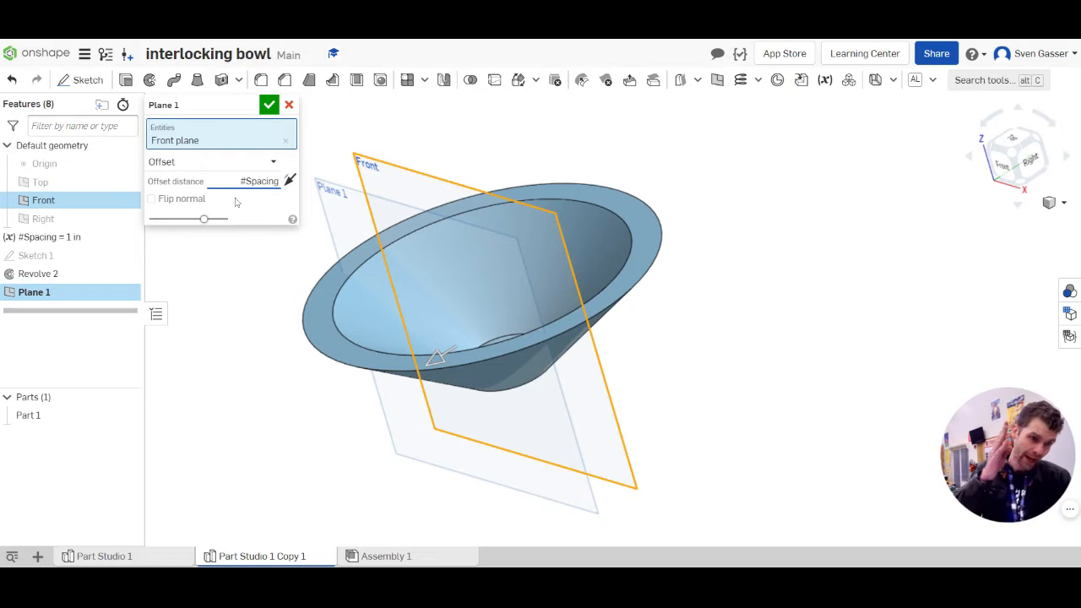
click(270, 106)
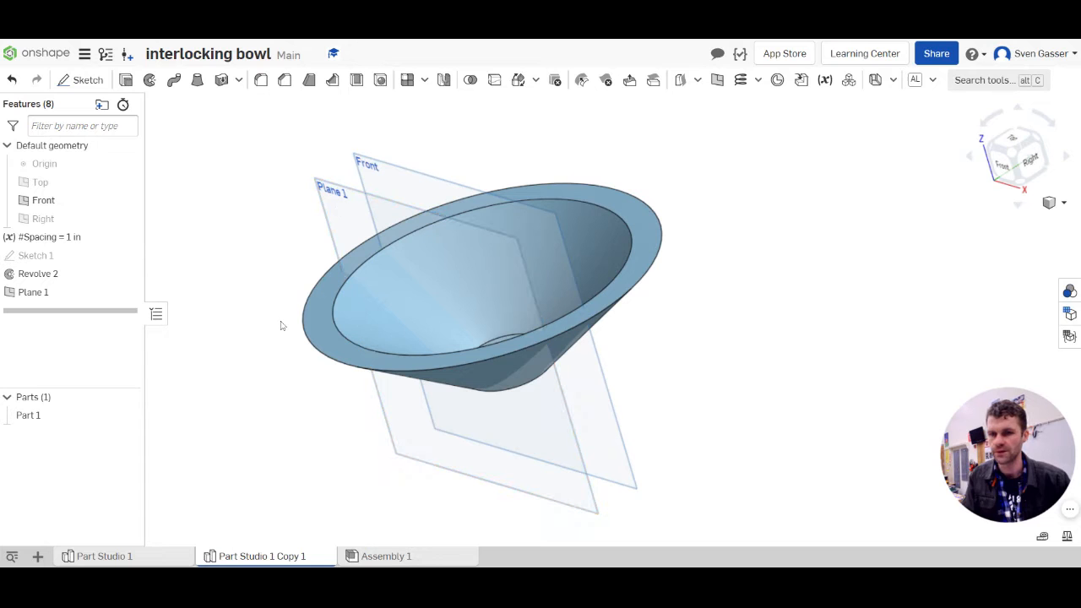
Add a second plane offset from Plane 1 by the #Spacing variable.
click(717, 79)
click(348, 227)
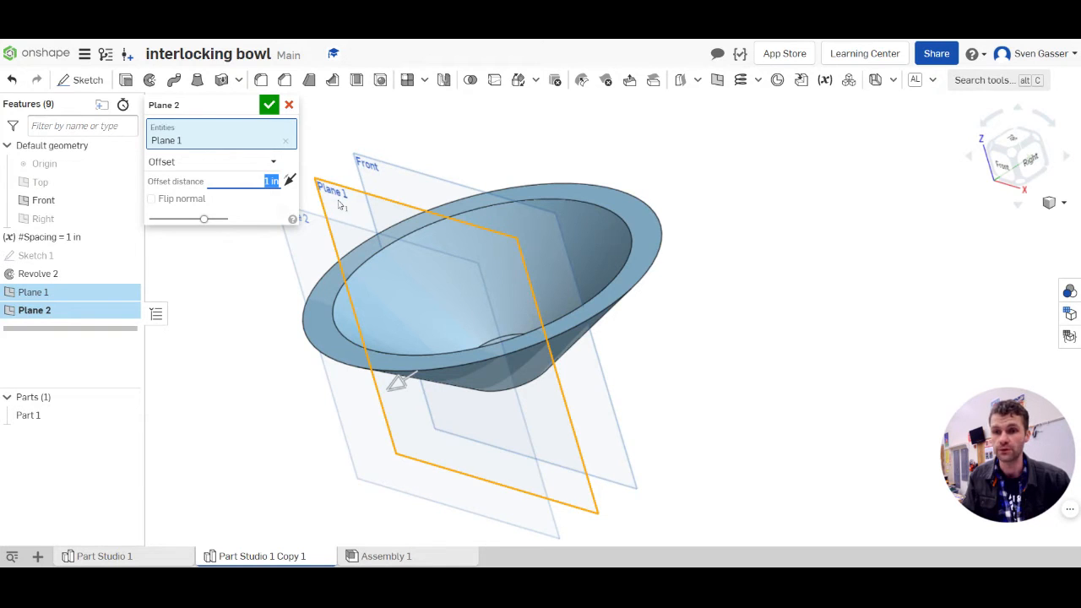
text(#)
click(246, 204)
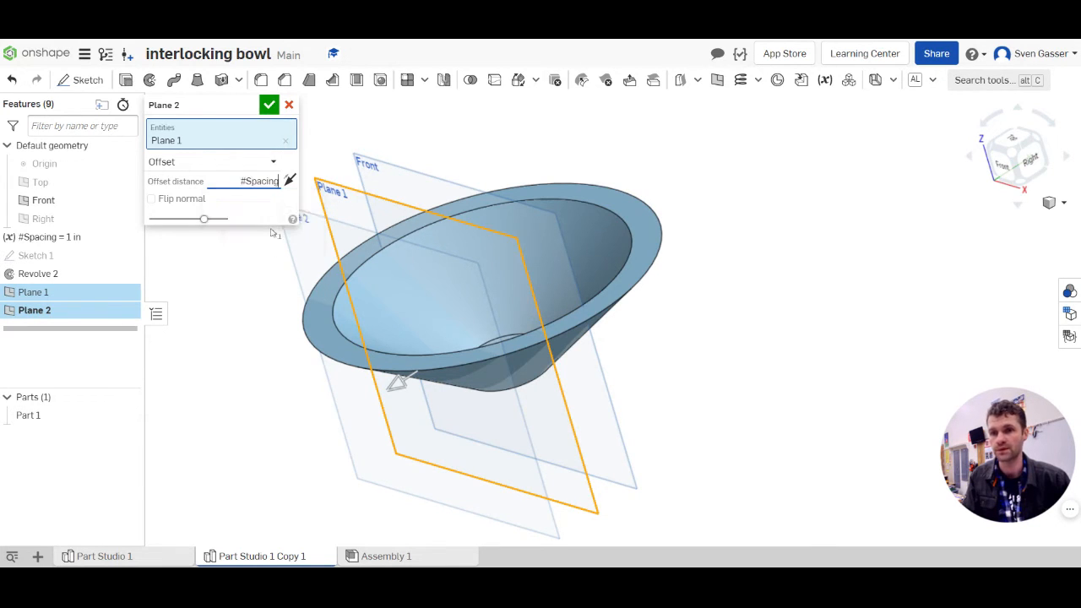
click(269, 105)
mouse_move(305, 245)
right_down()
mouse_move(344, 241)
mouse_move(327, 229)
mouse_move(290, 244)
right_up()
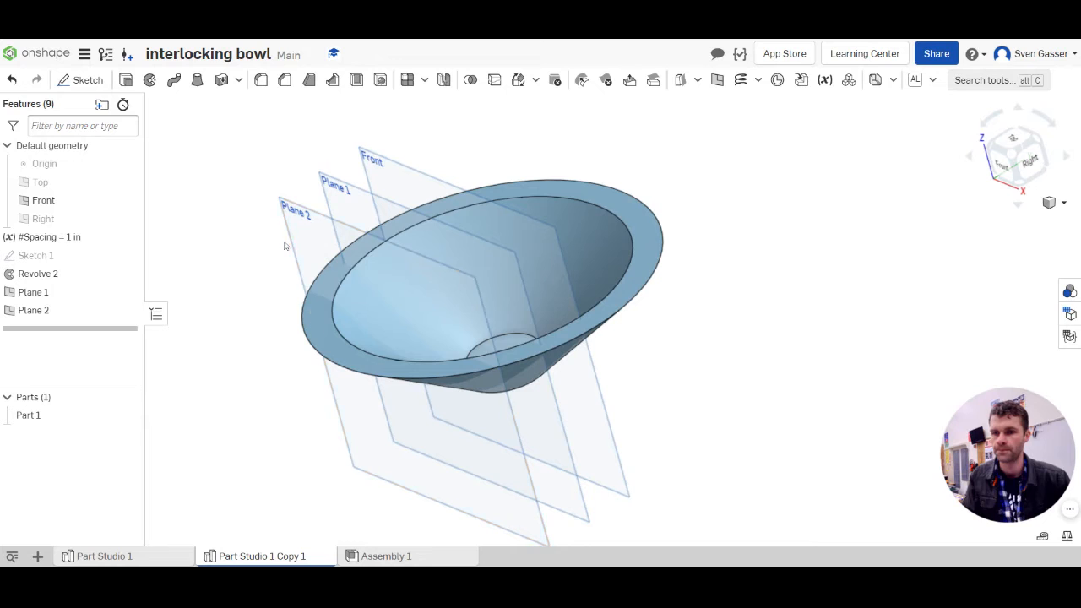
Add a third plane offset from Plane 2 by the #Spacing variable.
click(825, 80)
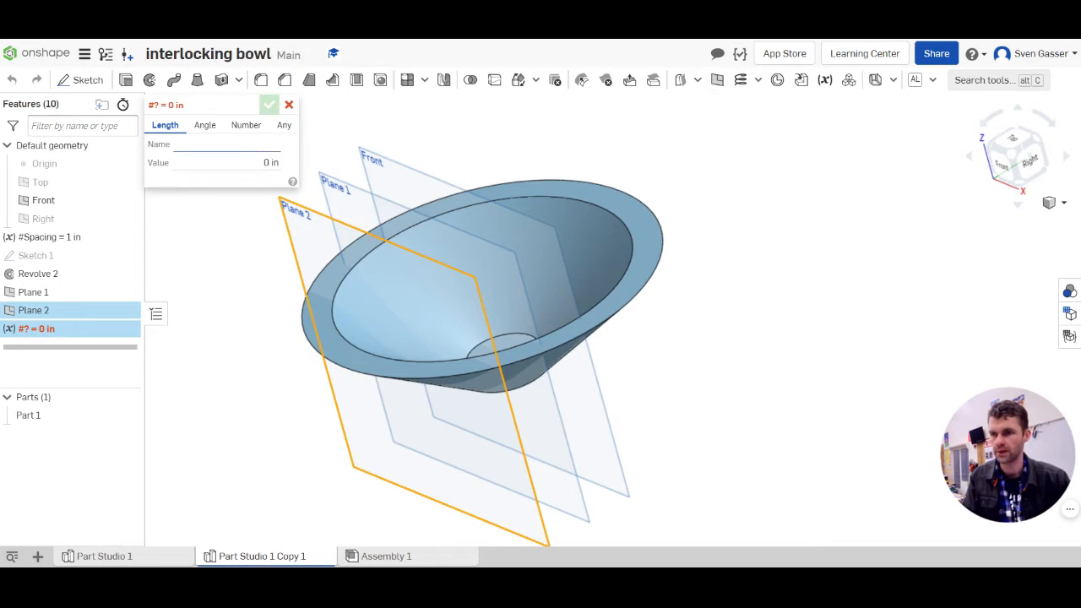
click(288, 105)
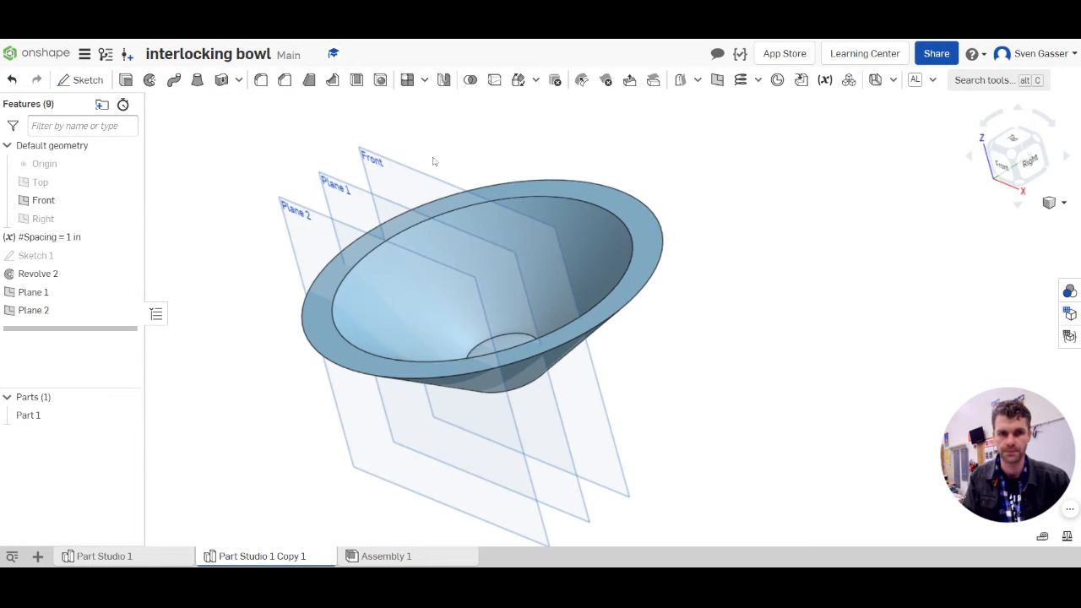
key(p)
click(307, 231)
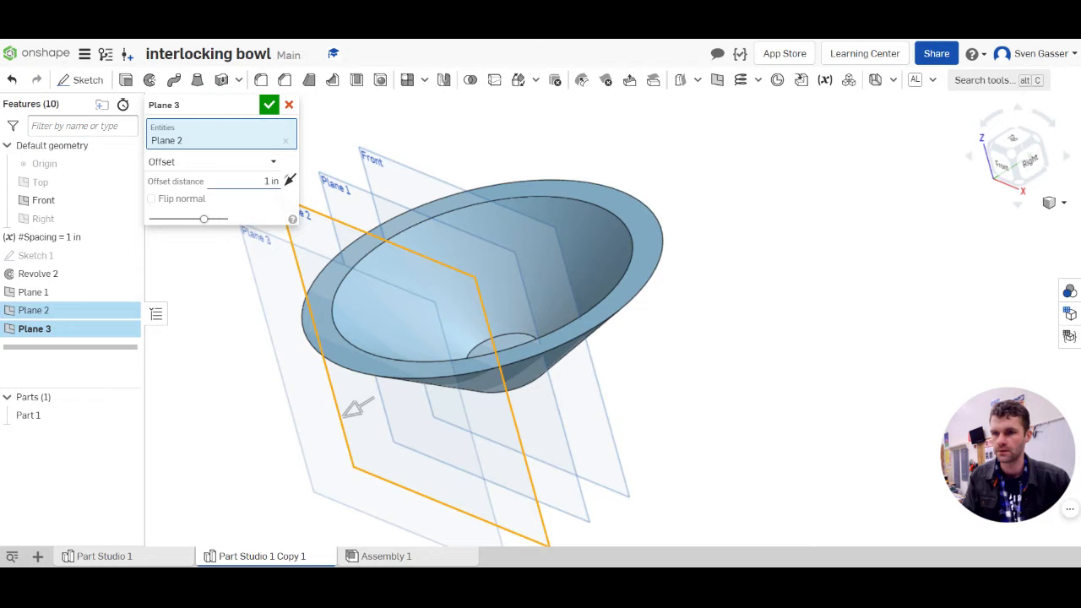
click(267, 182)
text(#)
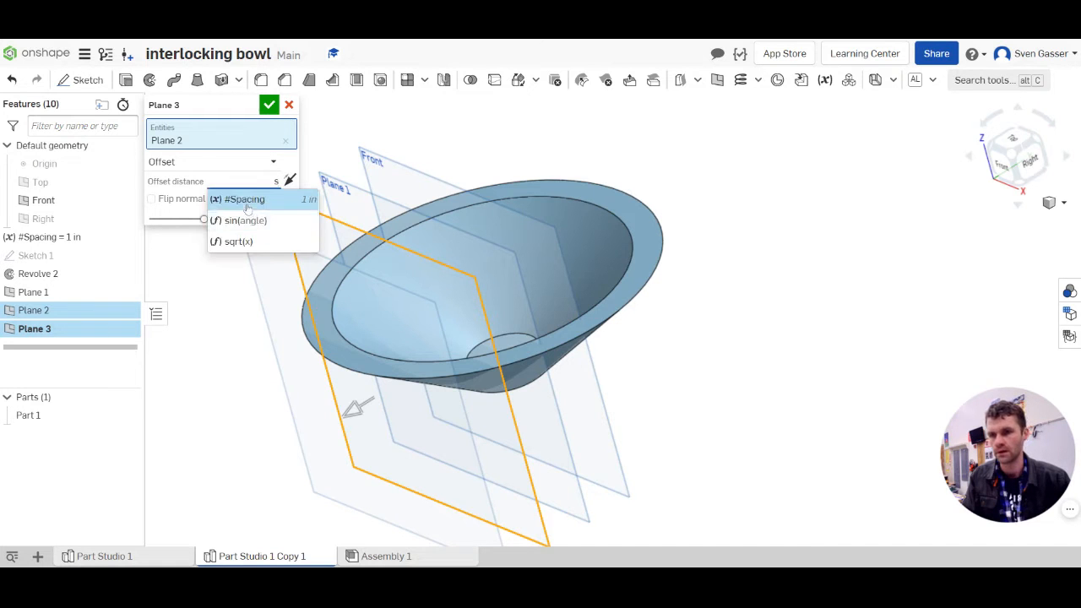
click(246, 203)
click(269, 105)
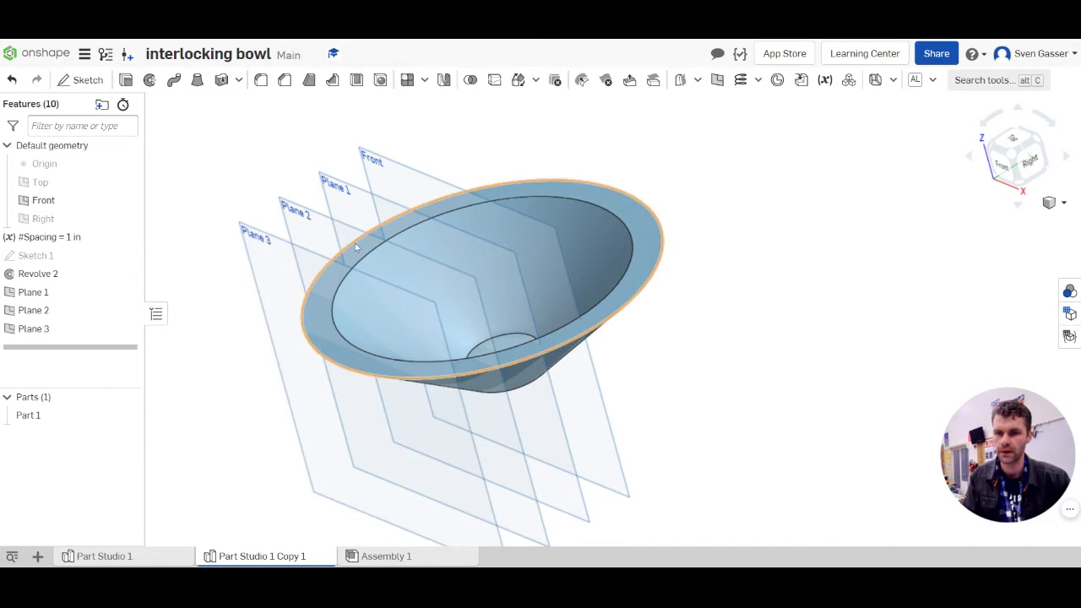
Examine from several angles how the Front plane and its three offset planes cross the bowl.
right_drag(251, 232, 310, 309)
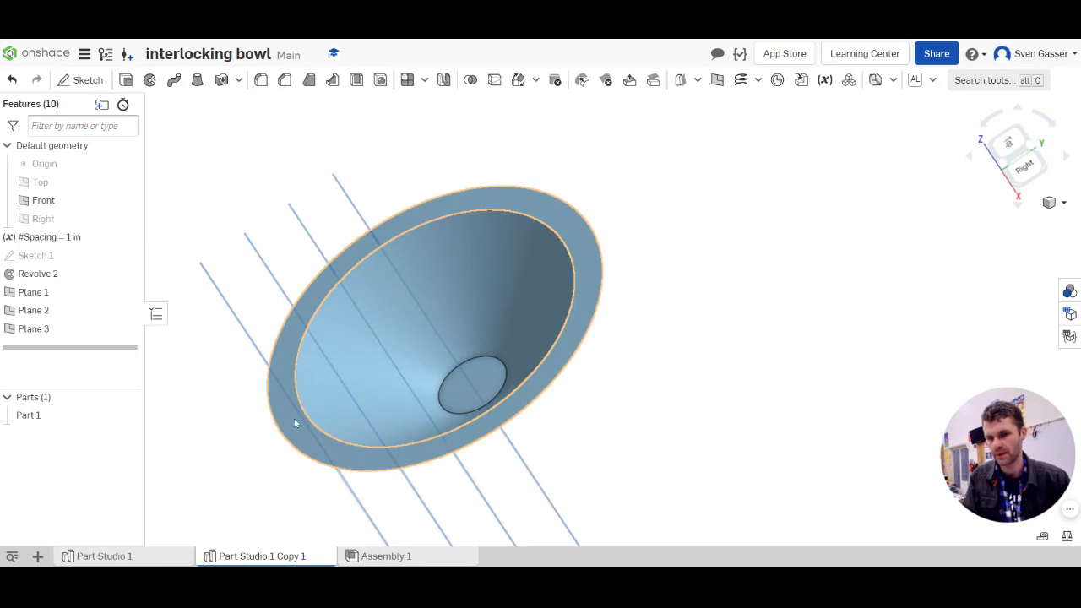
scroll(420, 284, down, 3)
right_drag(295, 359, 312, 350)
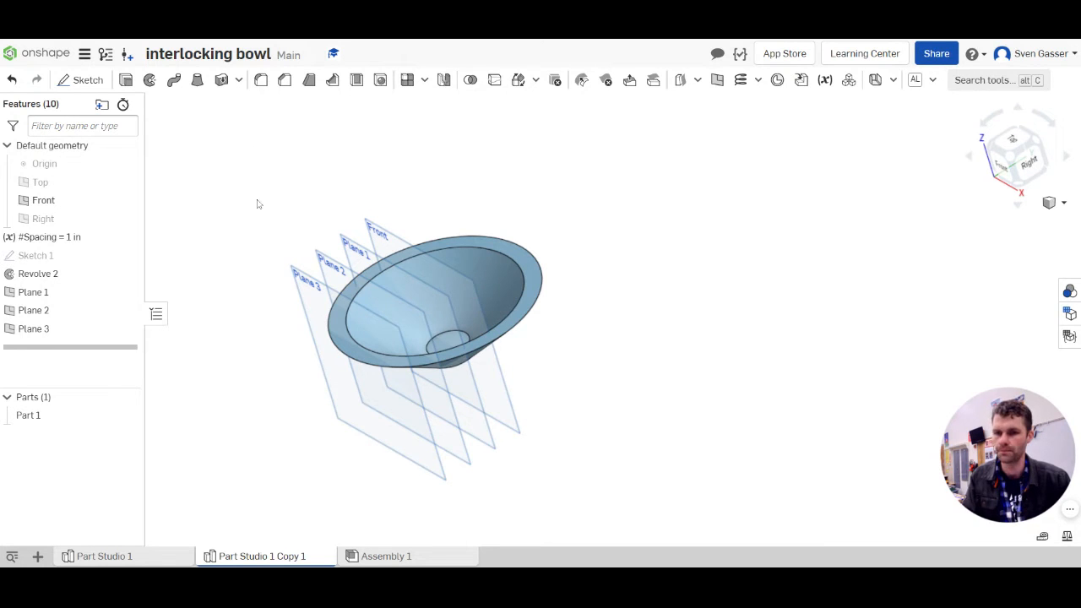
scroll(273, 315, up, 3)
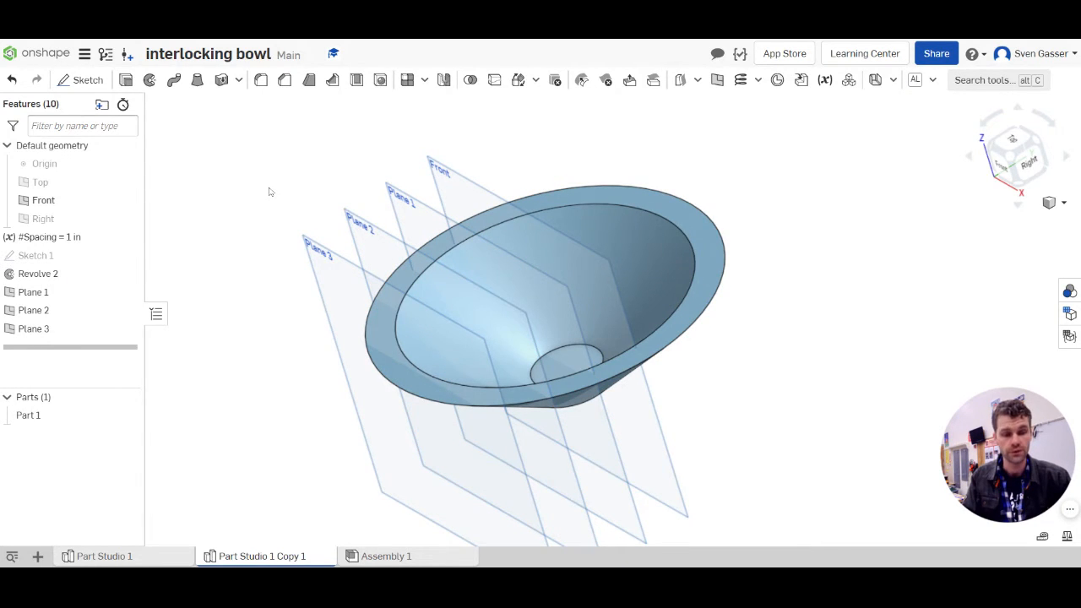
right_drag(472, 216, 458, 215)
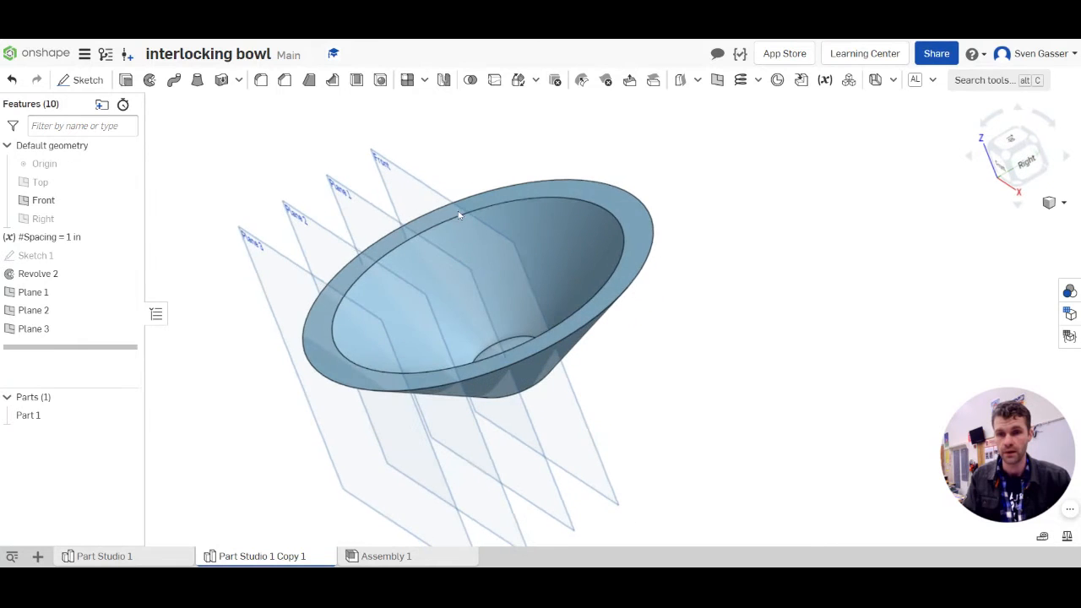
click(392, 186)
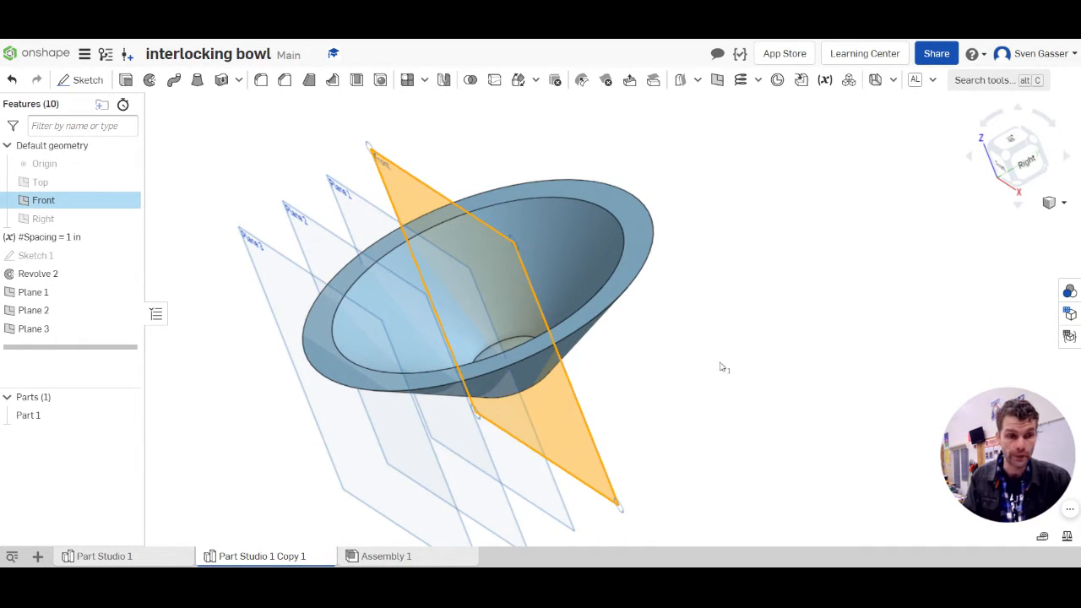
click(723, 331)
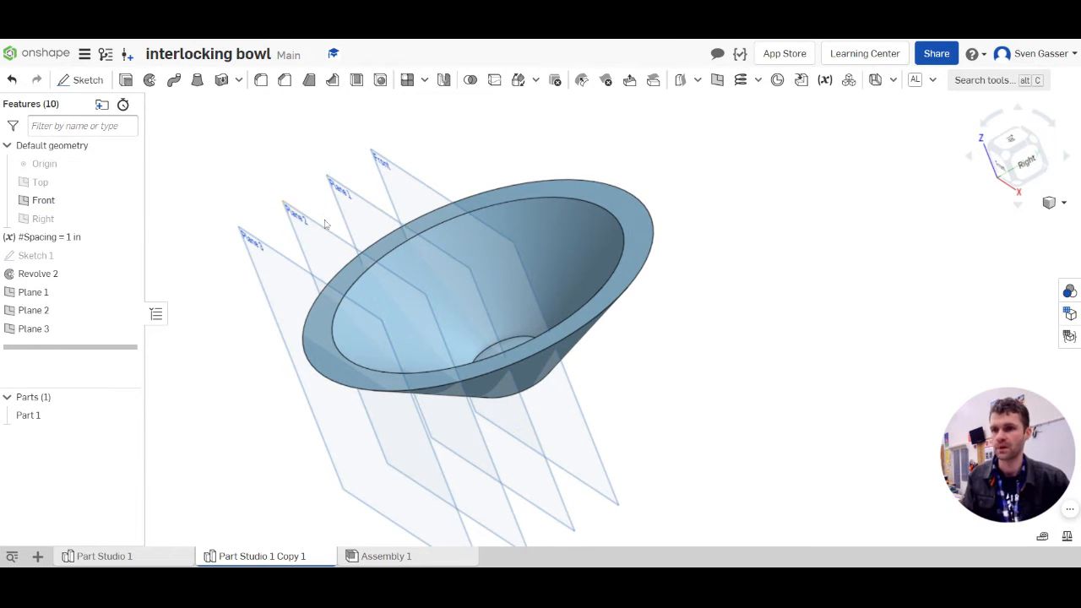
right_drag(260, 180, 273, 187)
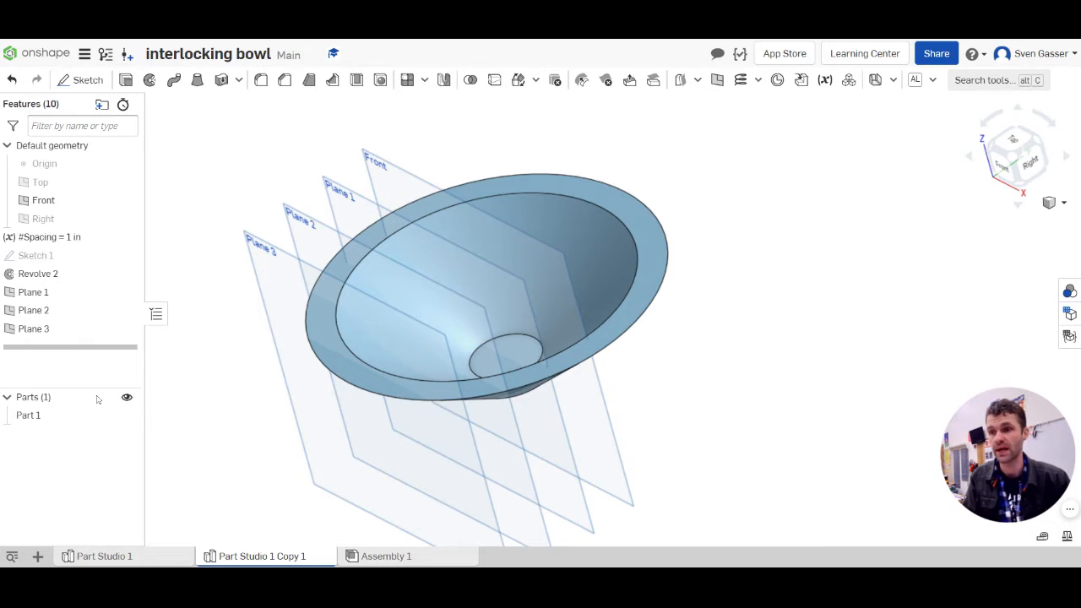
Group Plane 1, Plane 2 and Plane 3 into a feature folder named "Front planes" and leave the folder expanded.
click(34, 292)
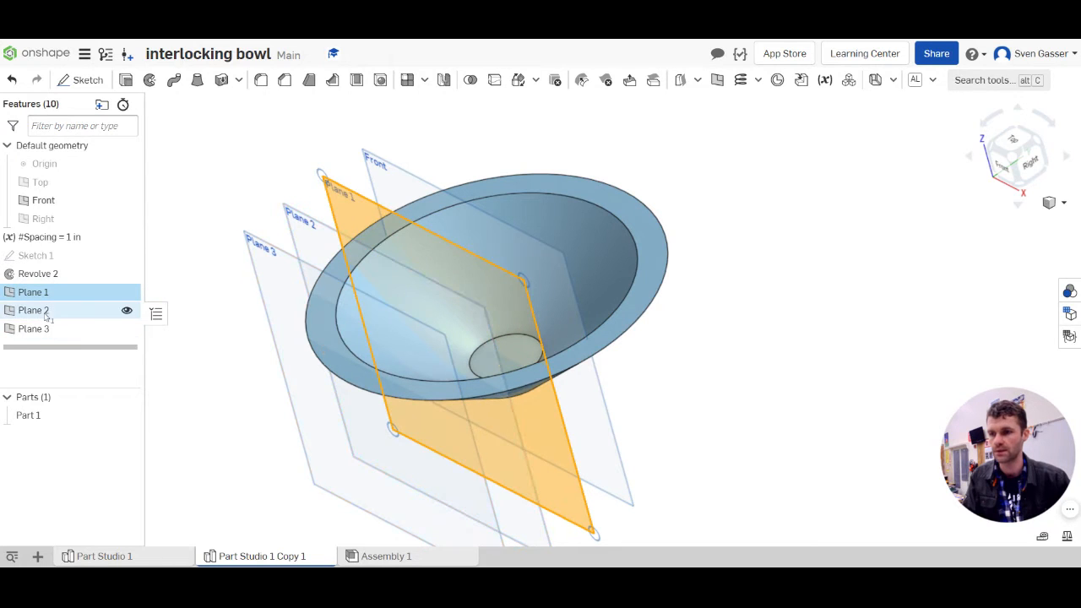
click(38, 310)
click(50, 330)
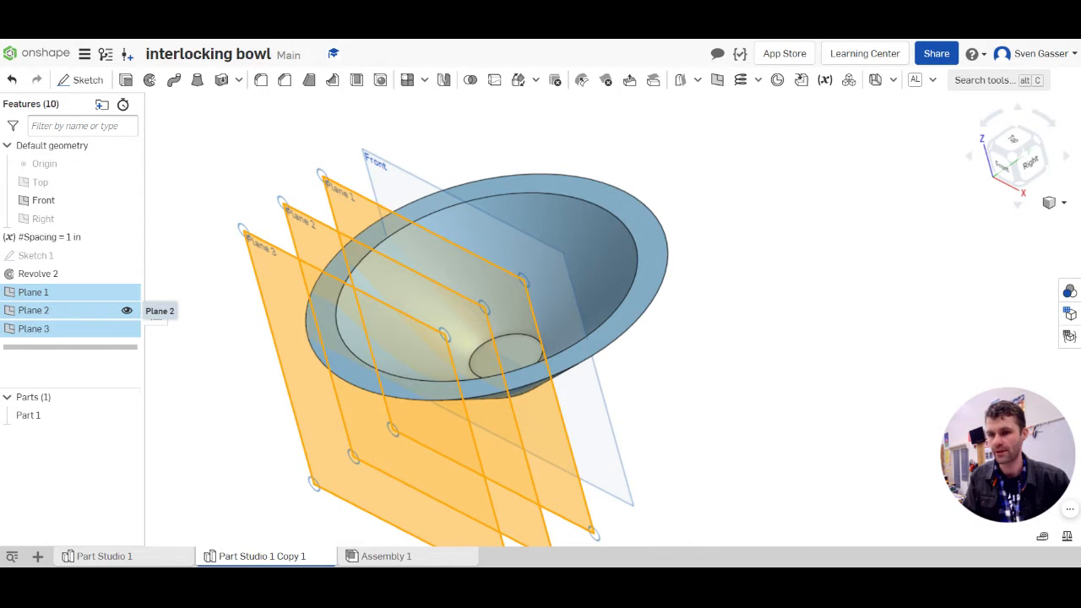
right_click(61, 317)
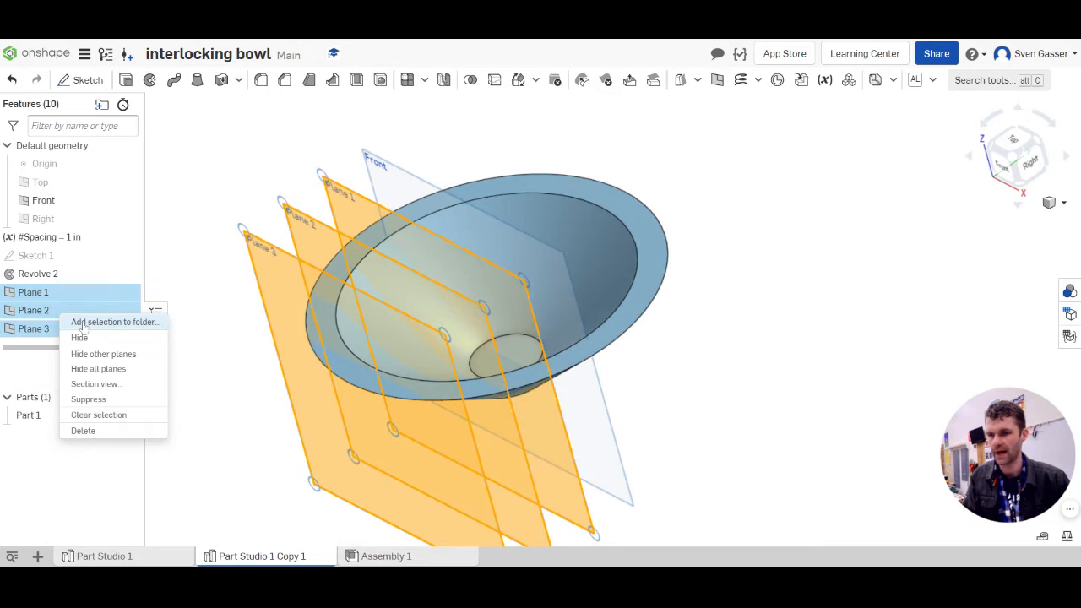
click(81, 324)
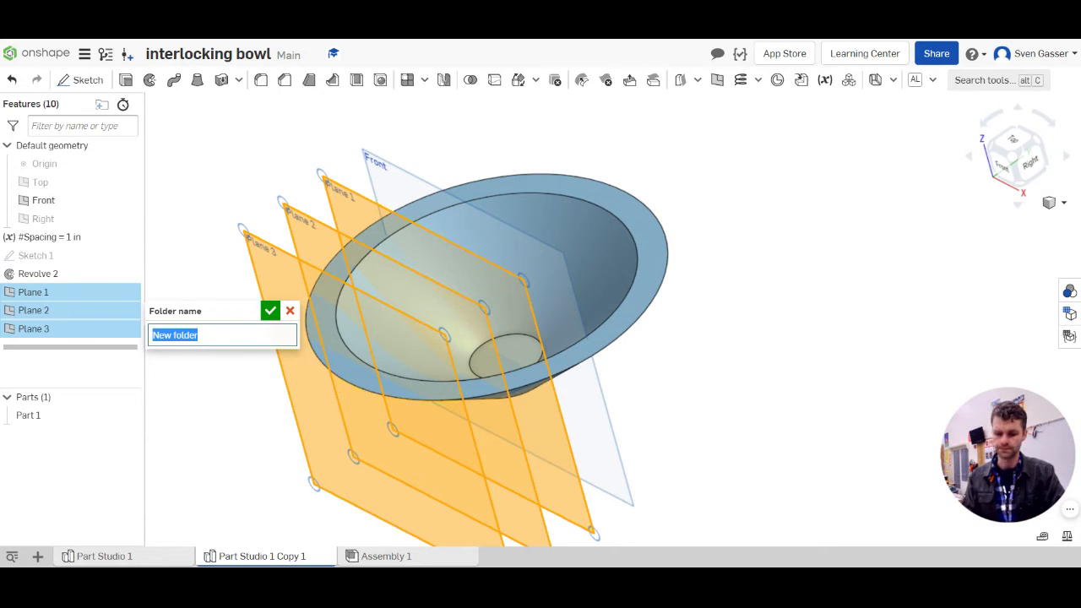
text(Front planes)
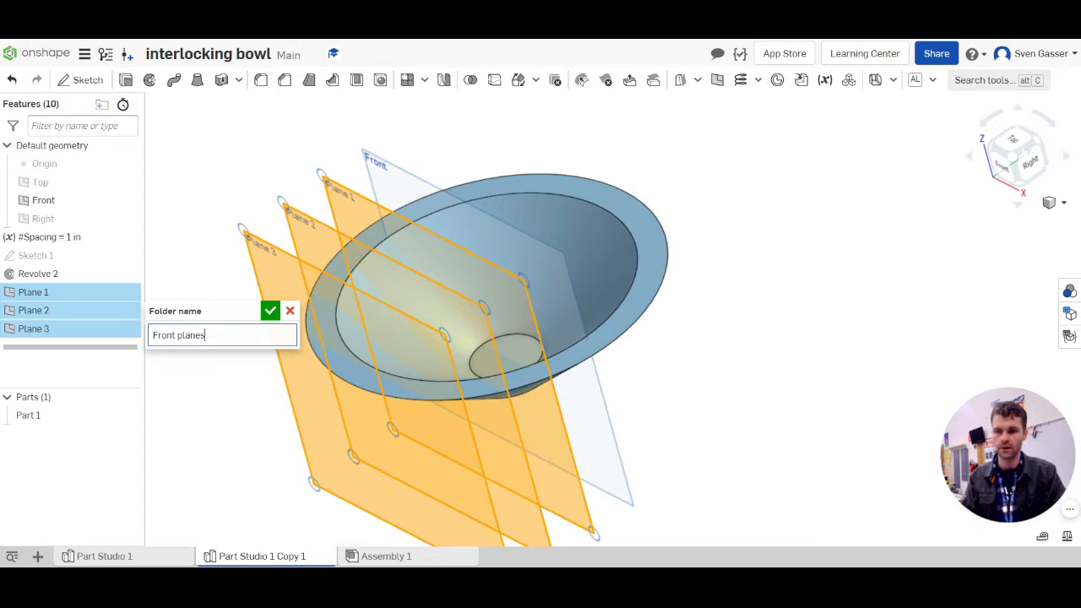
key(Return)
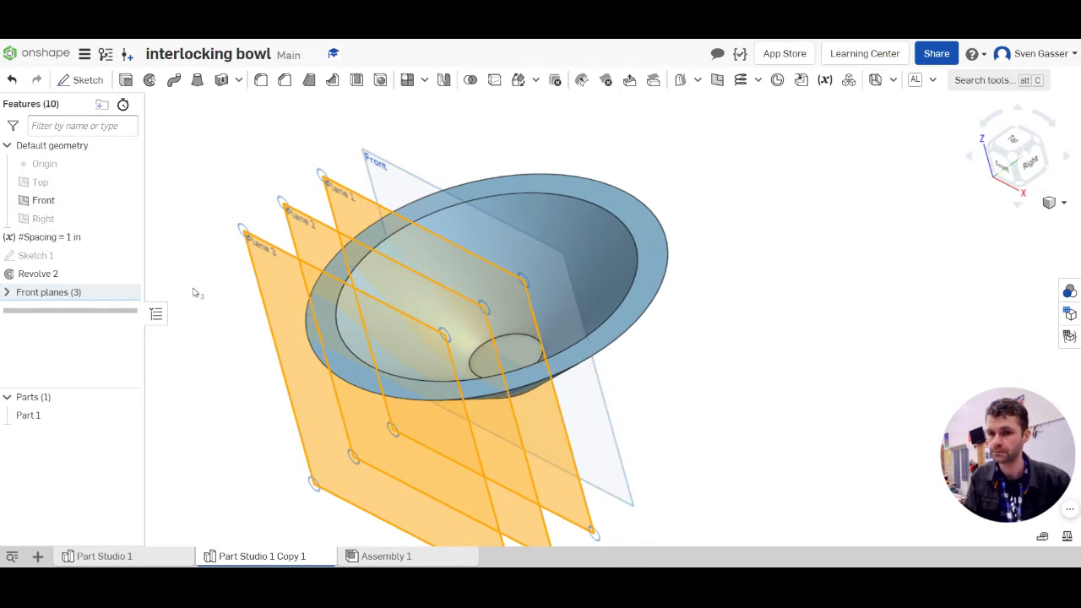
click(7, 293)
click(8, 293)
click(7, 293)
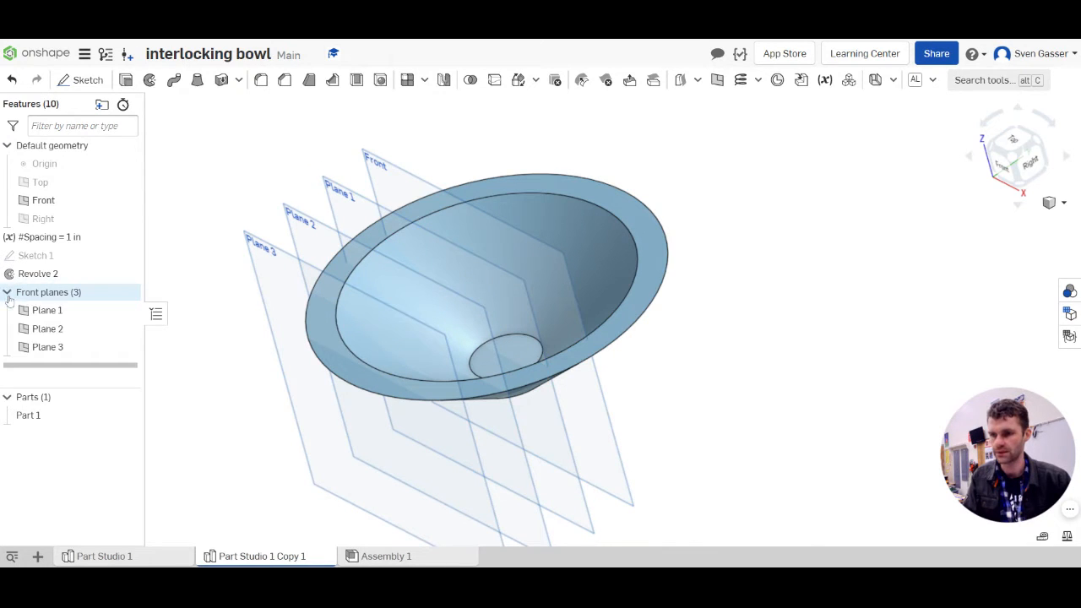
click(9, 294)
click(8, 293)
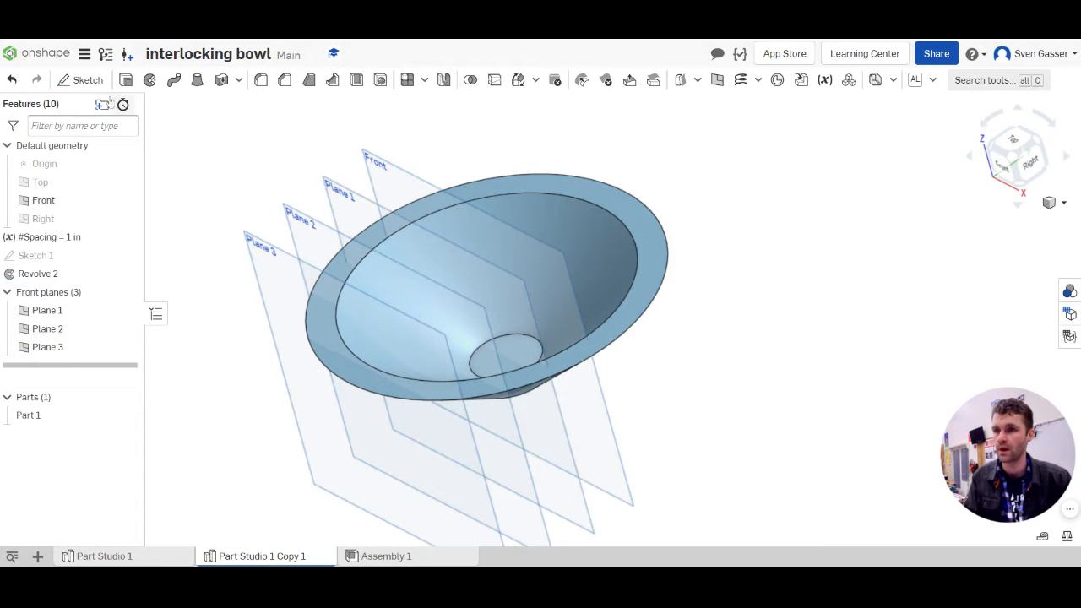
Start a sketch on the Front plane and hide Plane 1, Plane 2 and Plane 3.
click(75, 86)
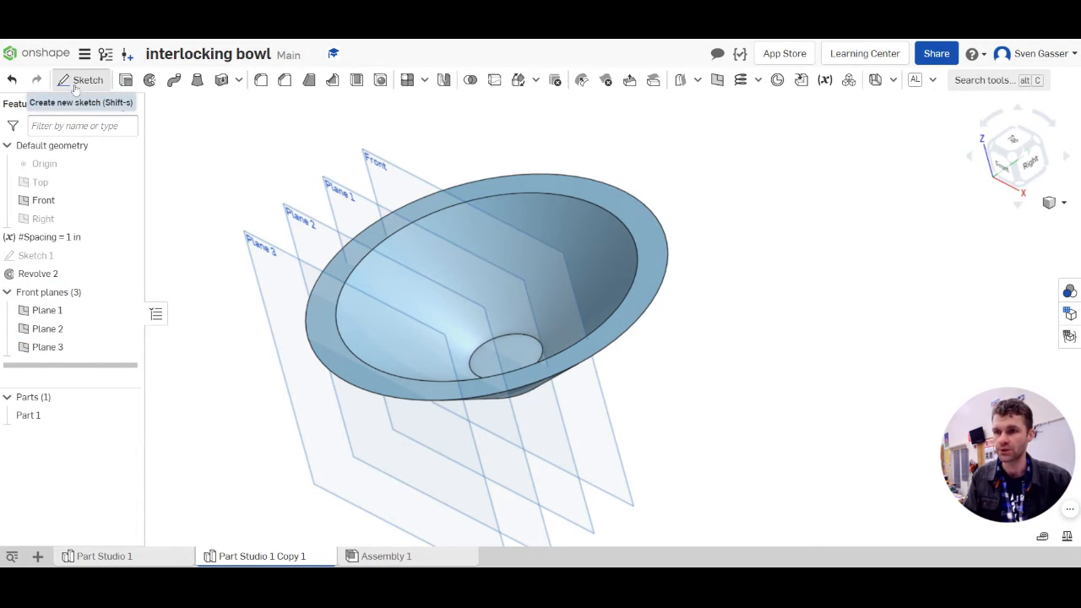
click(387, 175)
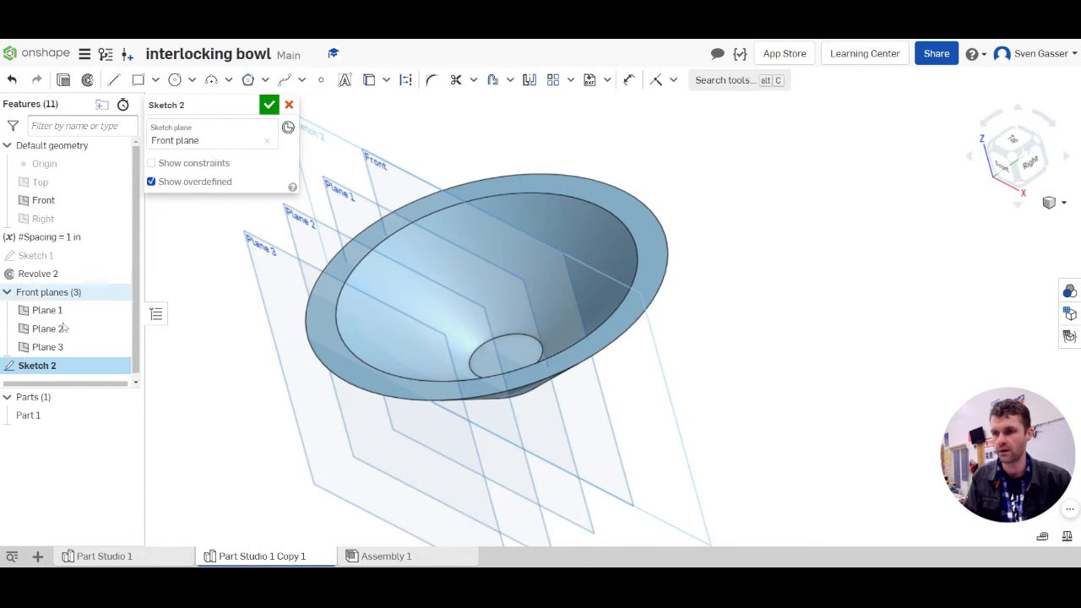
click(117, 309)
click(117, 328)
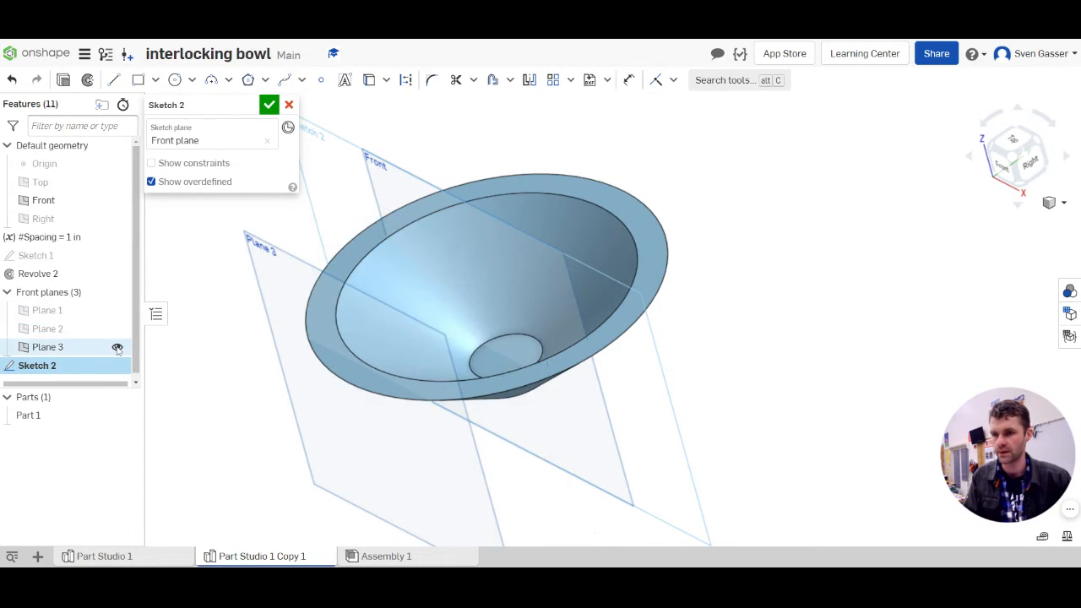
click(117, 347)
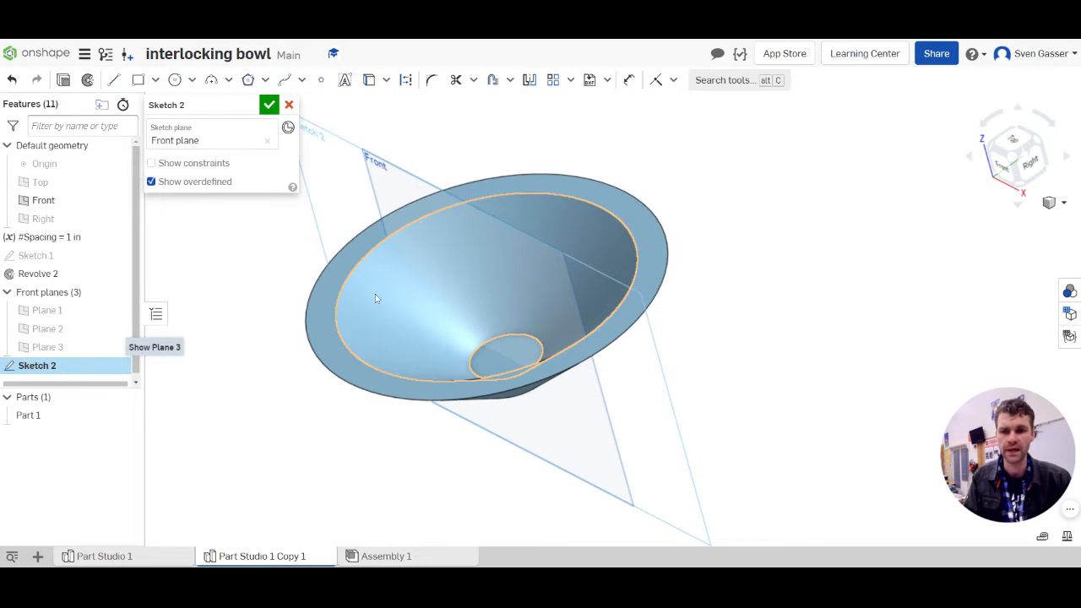
mouse_move(495, 405)
right_down()
mouse_move(504, 397)
mouse_move(499, 415)
right_up()
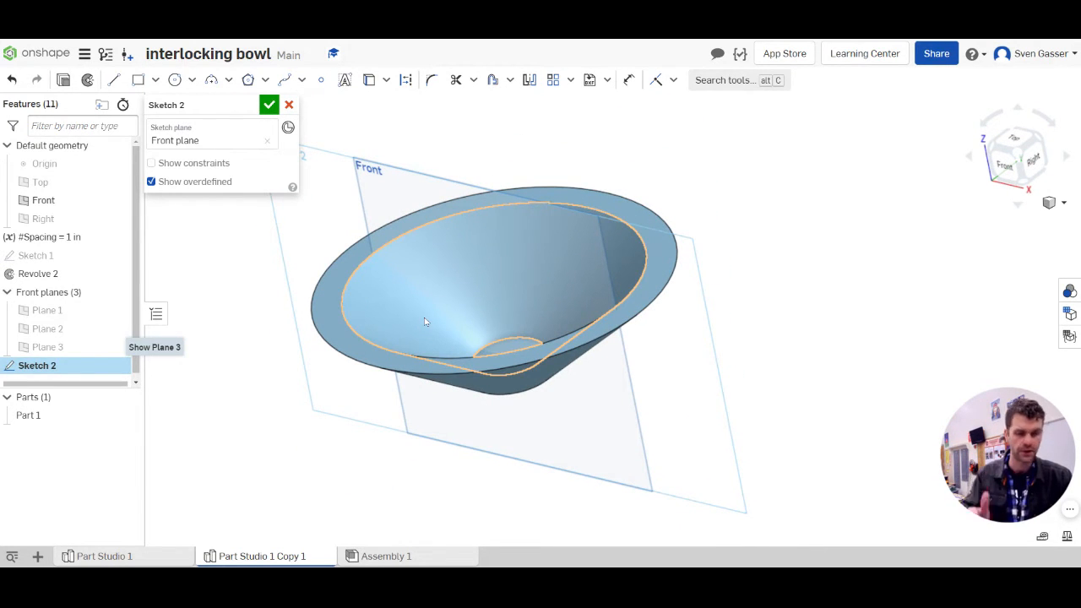
Use Intersection to add the cross-section of the bowl's rim, inner and outer walls and base faces to the Front plane sketch.
click(386, 80)
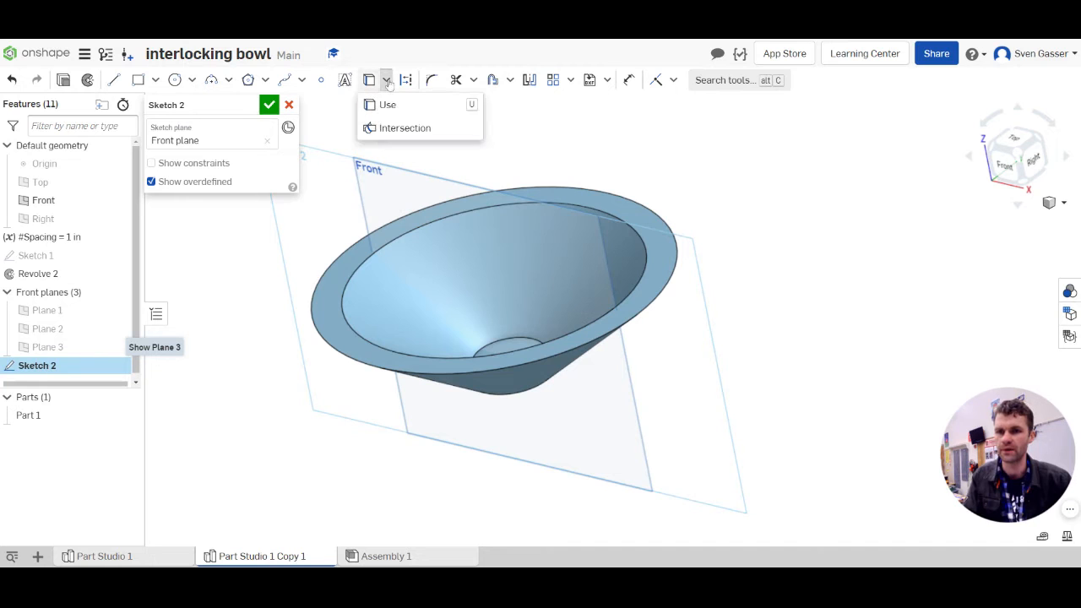
click(405, 129)
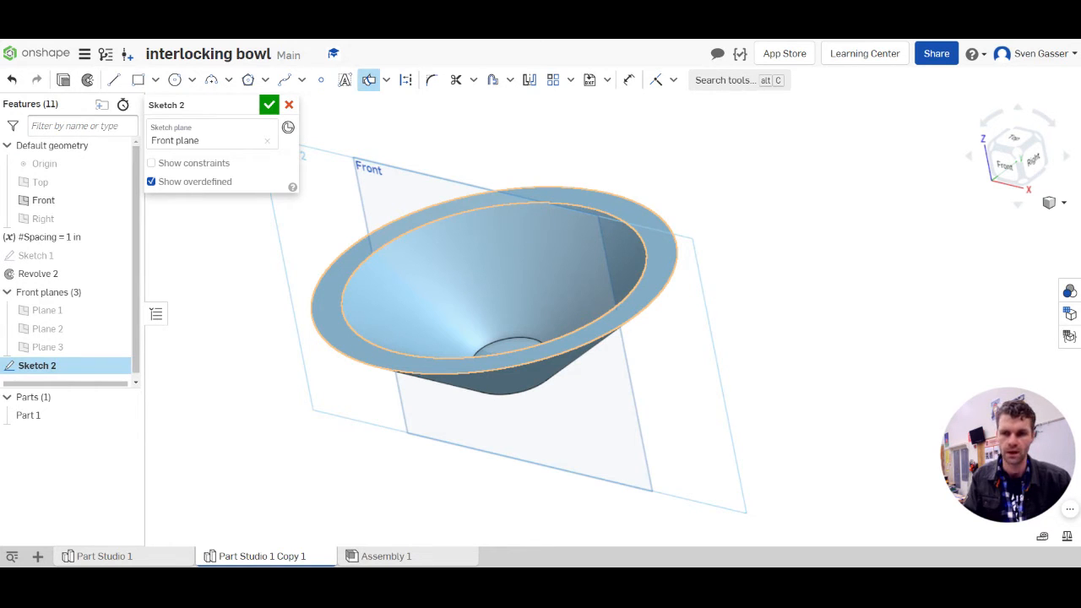
click(347, 271)
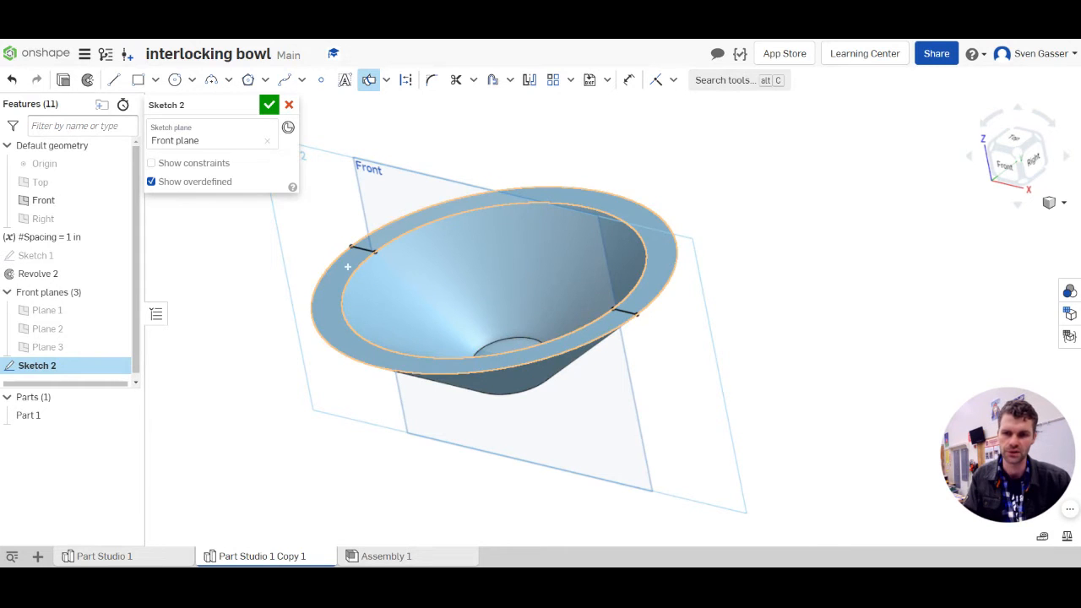
click(380, 293)
mouse_move(380, 292)
right_down()
mouse_move(490, 365)
mouse_move(460, 422)
mouse_move(472, 432)
right_up()
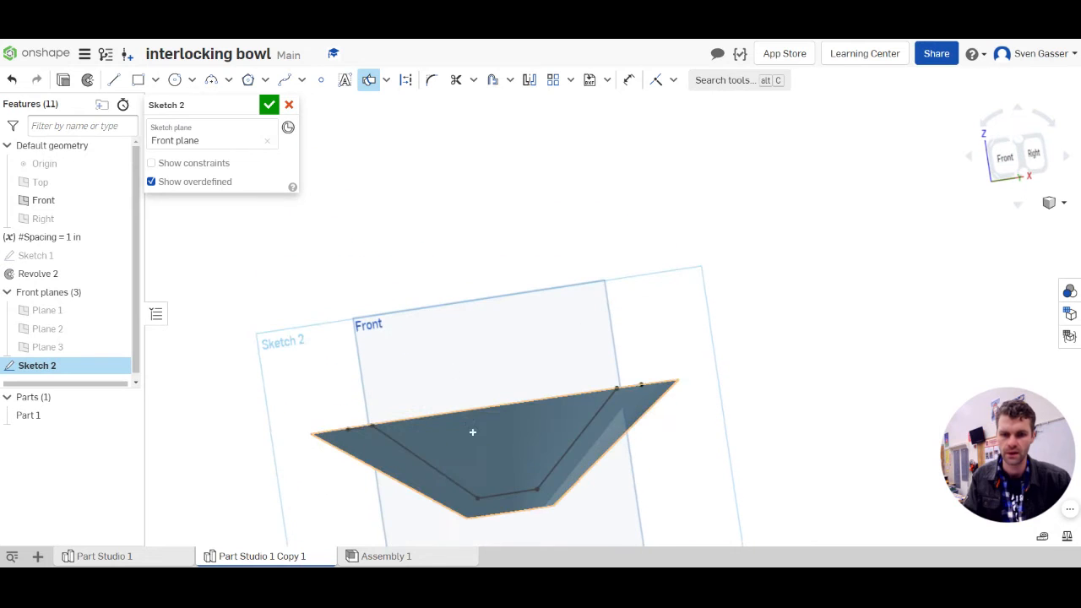
right_drag(484, 486, 485, 497)
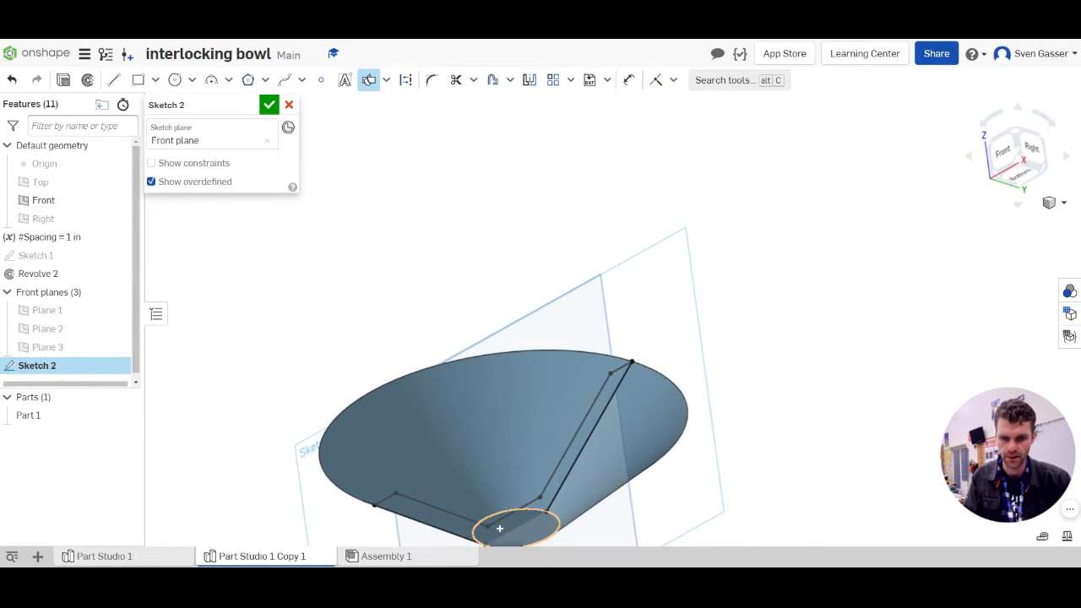
mouse_move(477, 371)
right_down()
mouse_move(478, 396)
mouse_move(481, 278)
mouse_move(482, 352)
mouse_move(495, 349)
right_up()
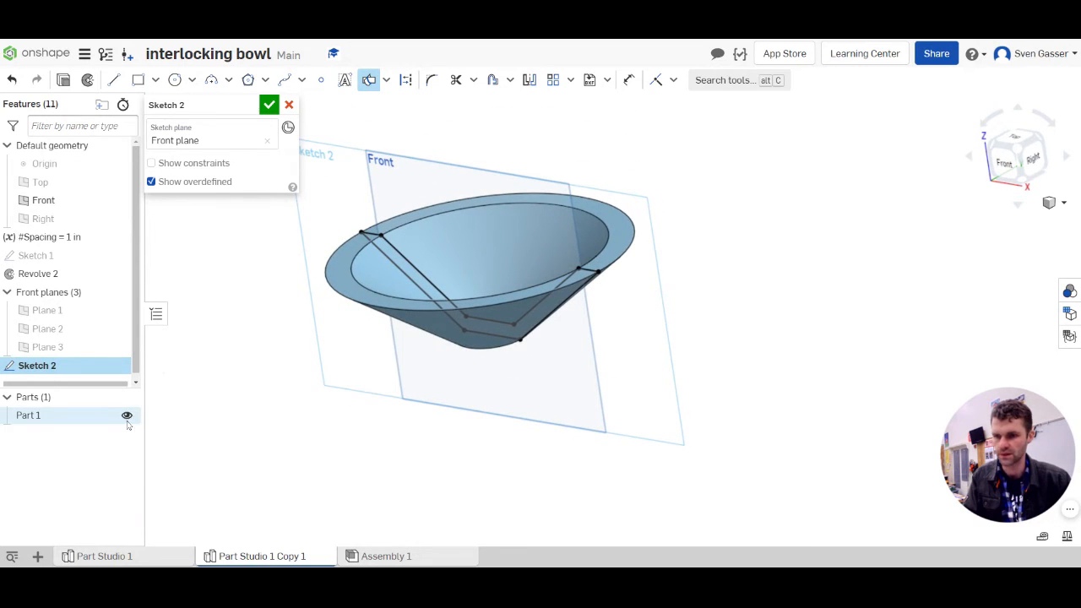
Check the rib profile with Part 1 temporarily hidden, show the part again and finish the Front plane sketch.
click(128, 417)
mouse_move(368, 348)
right_down()
mouse_move(422, 343)
mouse_move(367, 345)
right_up()
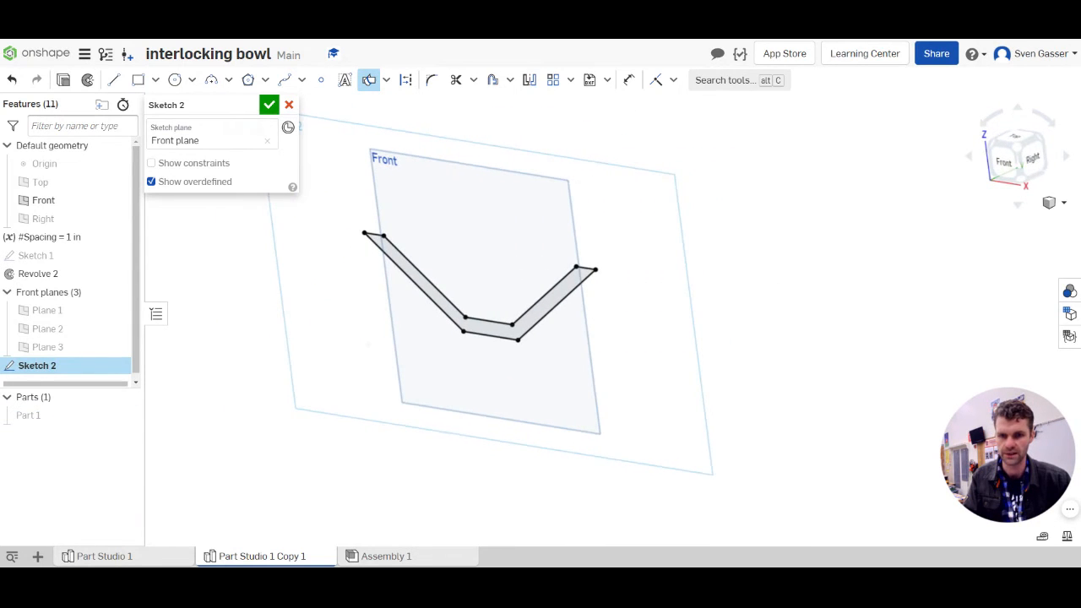
click(128, 417)
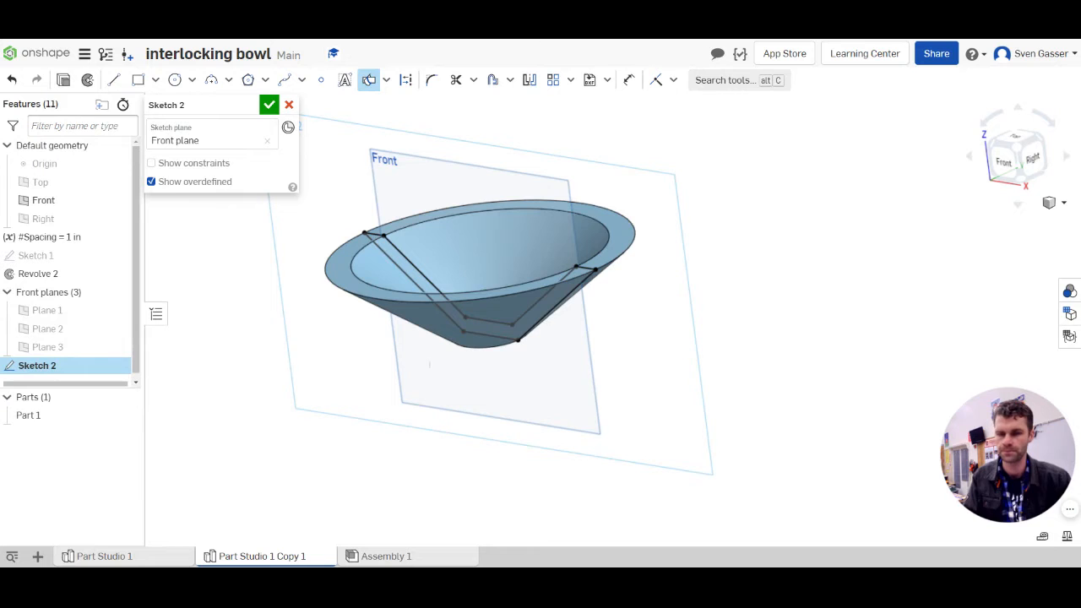
click(269, 105)
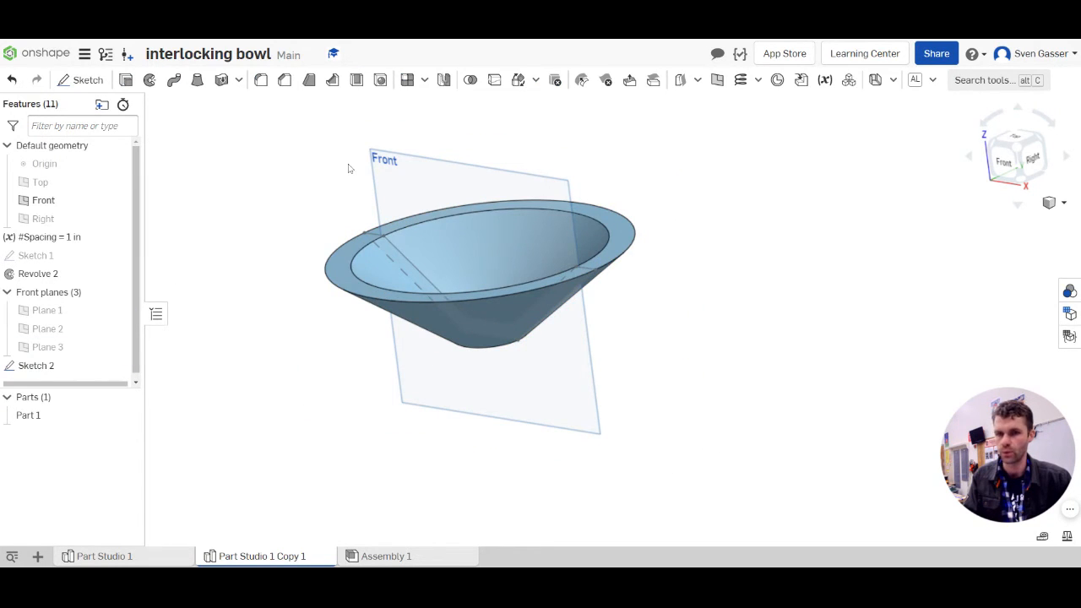
Hide the Front plane, show Plane 1 and start a sketch on it.
click(121, 201)
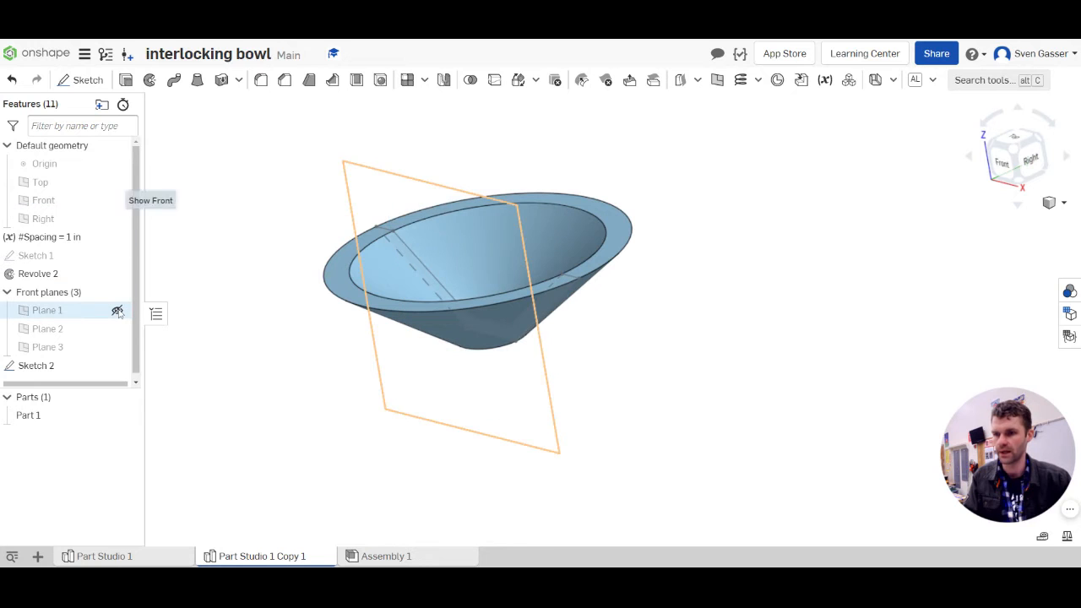
click(118, 311)
click(85, 80)
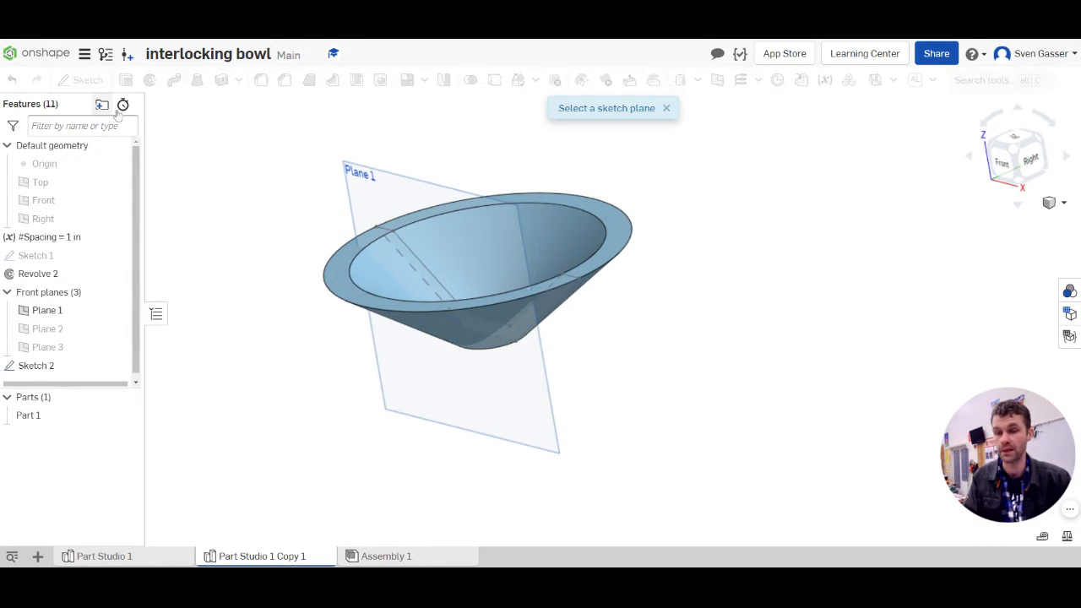
click(359, 179)
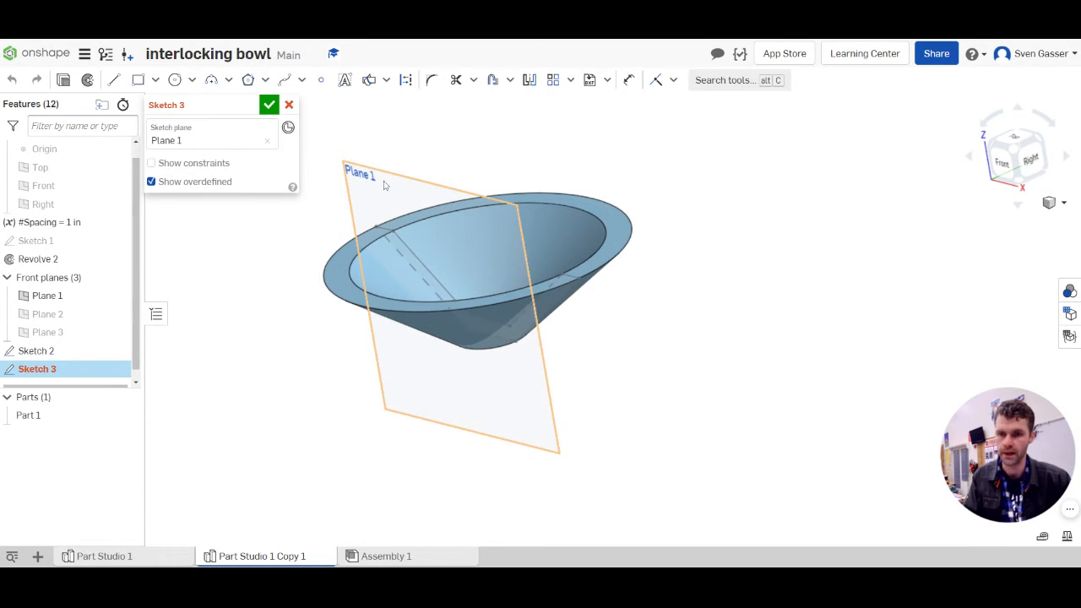
Add the intersection curves of the bowl's rim, inner and outer walls to the Plane 1 sketch and finish it.
click(369, 80)
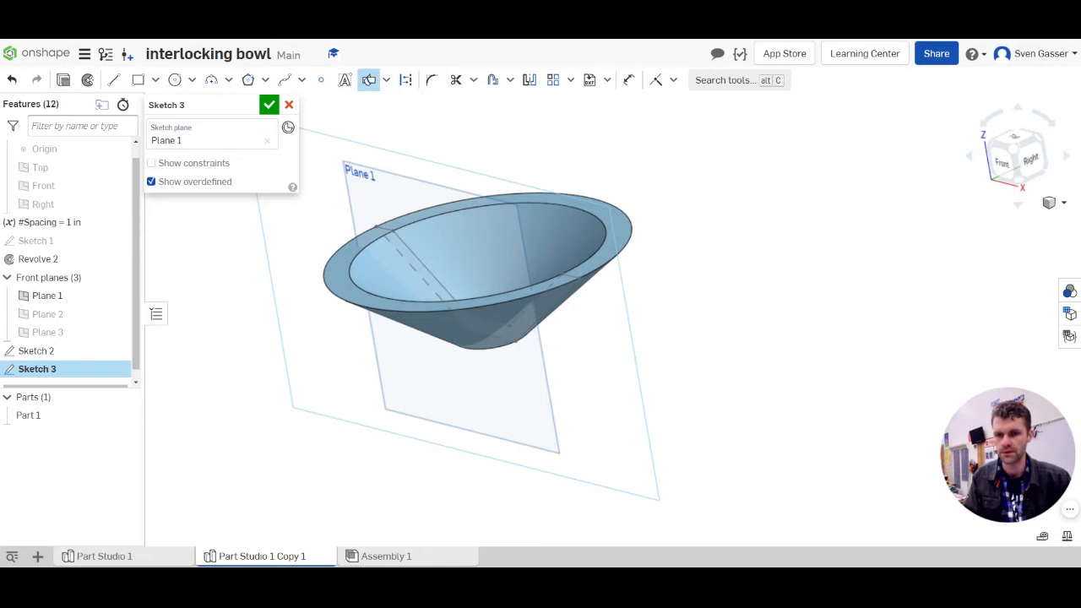
click(340, 276)
click(427, 331)
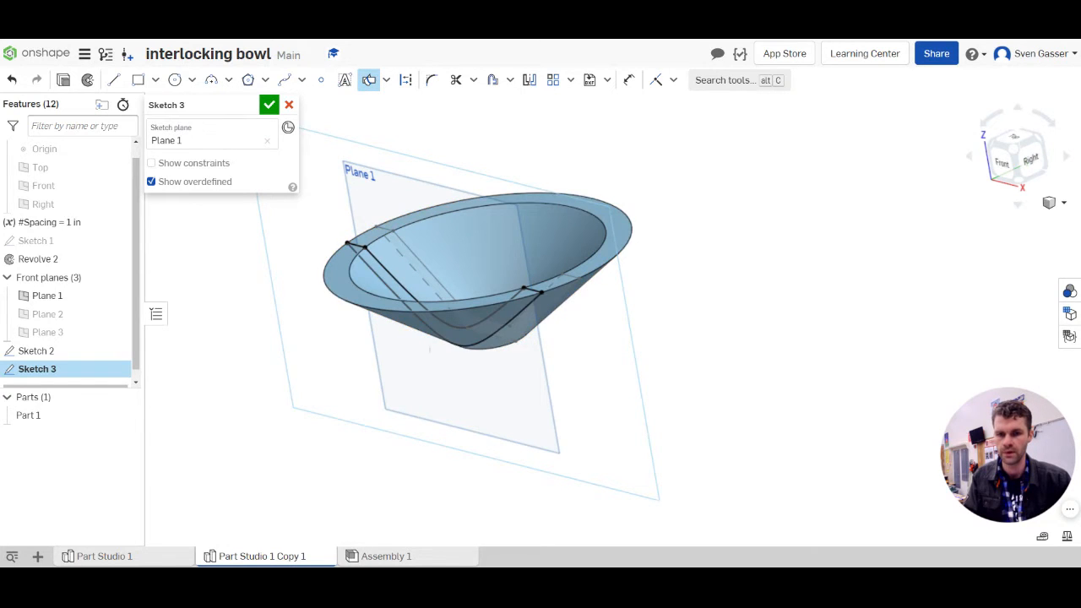
right_drag(427, 331, 399, 301)
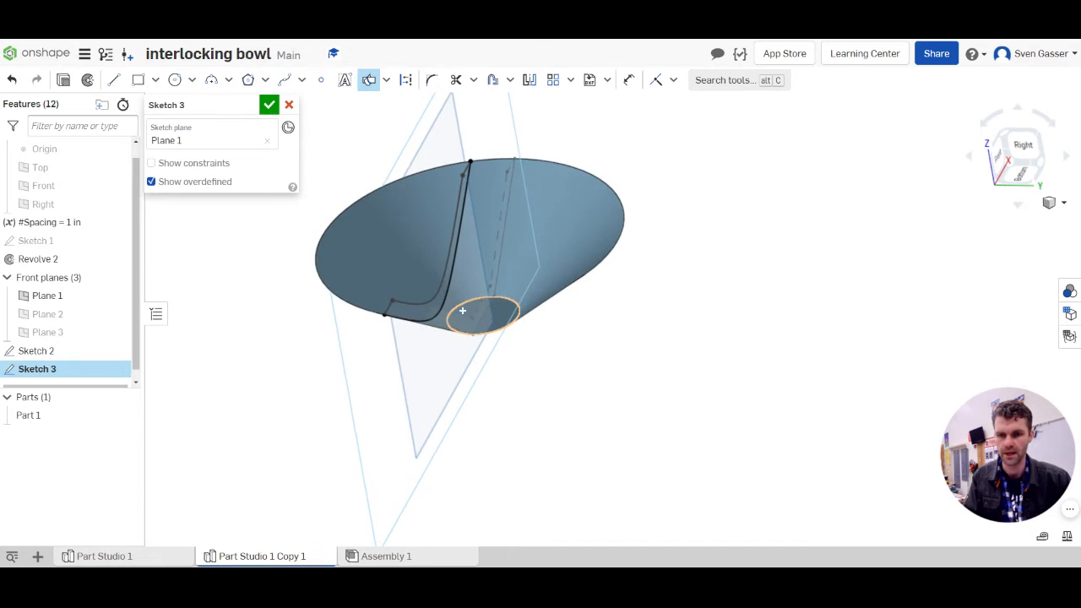
key(shift+7)
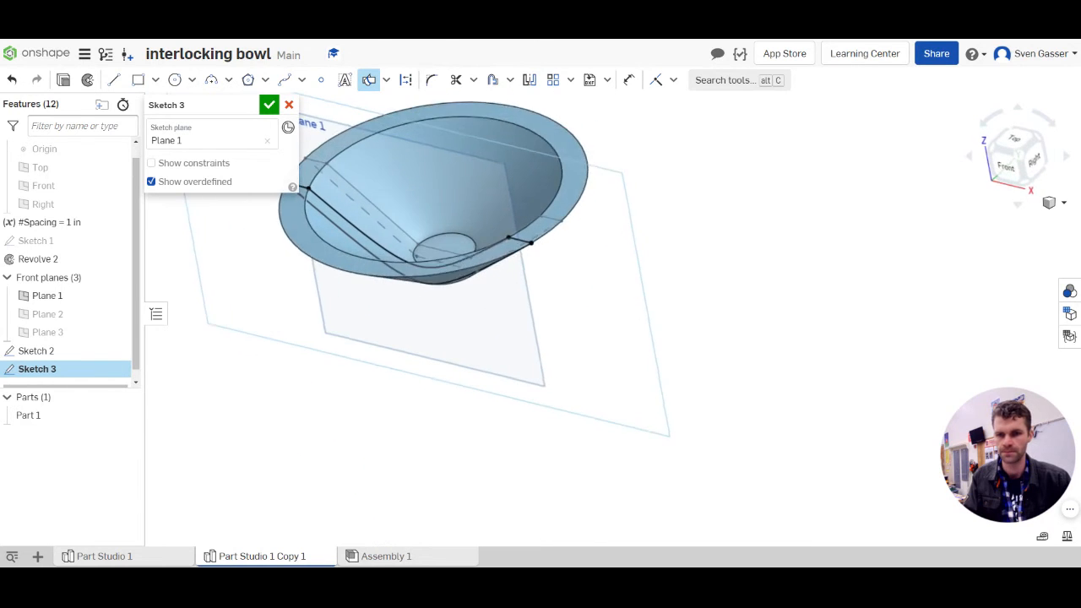
click(269, 106)
Start a new sketch on Plane 2, showing that plane and hiding Plane 1.
key(shift+s)
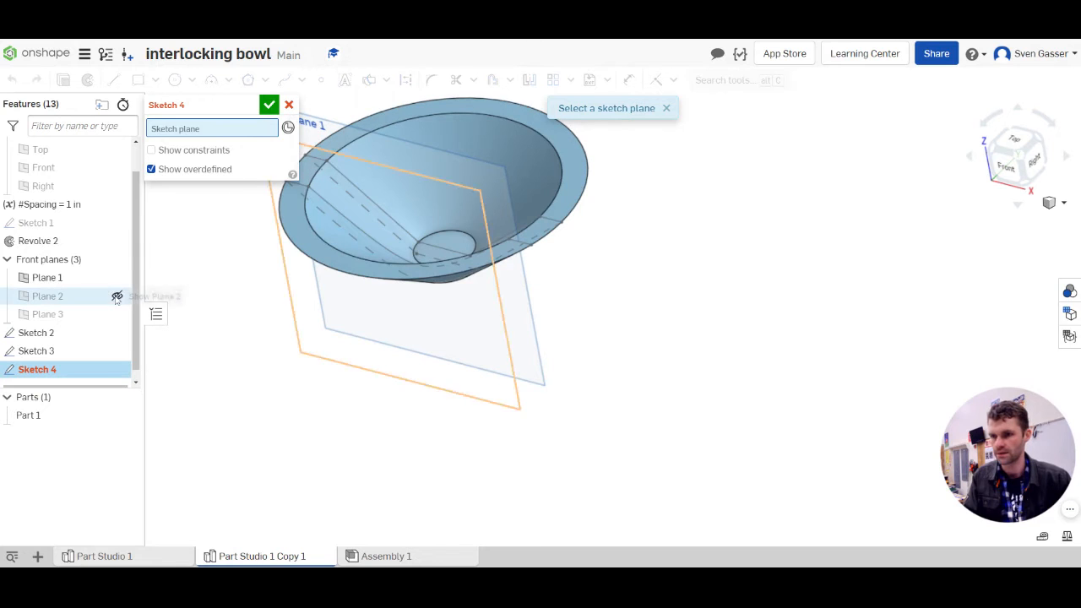
click(116, 296)
click(116, 277)
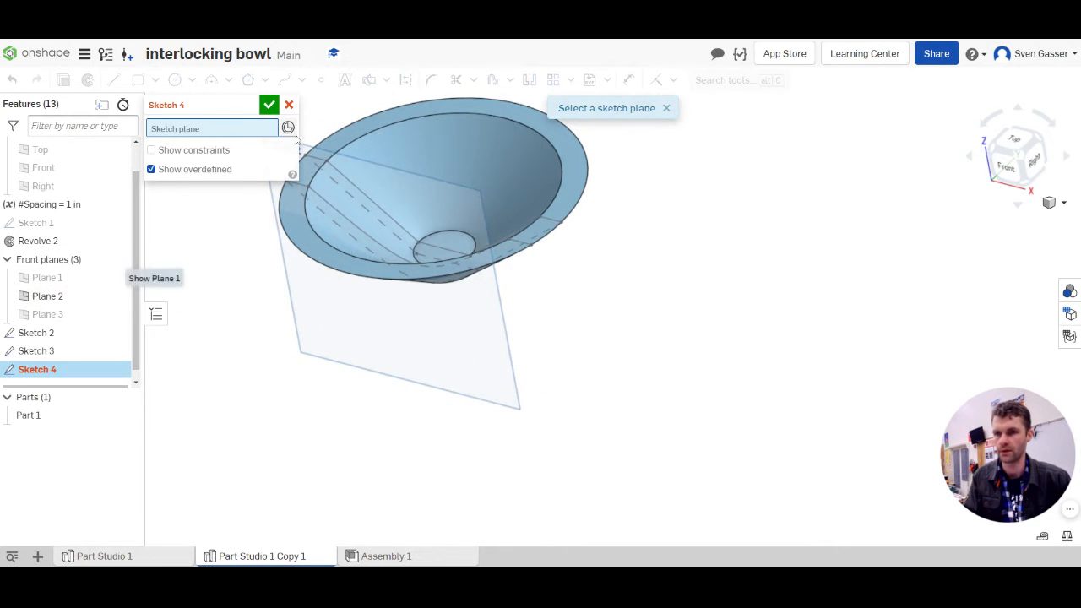
click(366, 318)
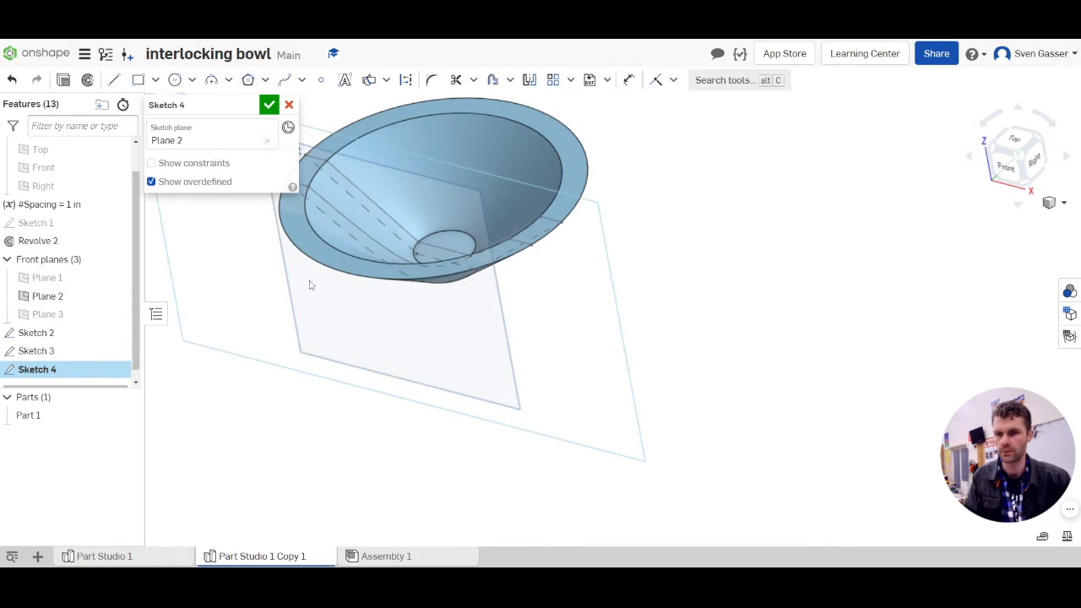
Add the intersection curves of the bowl's rim and walls to the Plane 2 sketch and finish it.
click(368, 79)
right_drag(363, 304, 327, 253)
click(329, 254)
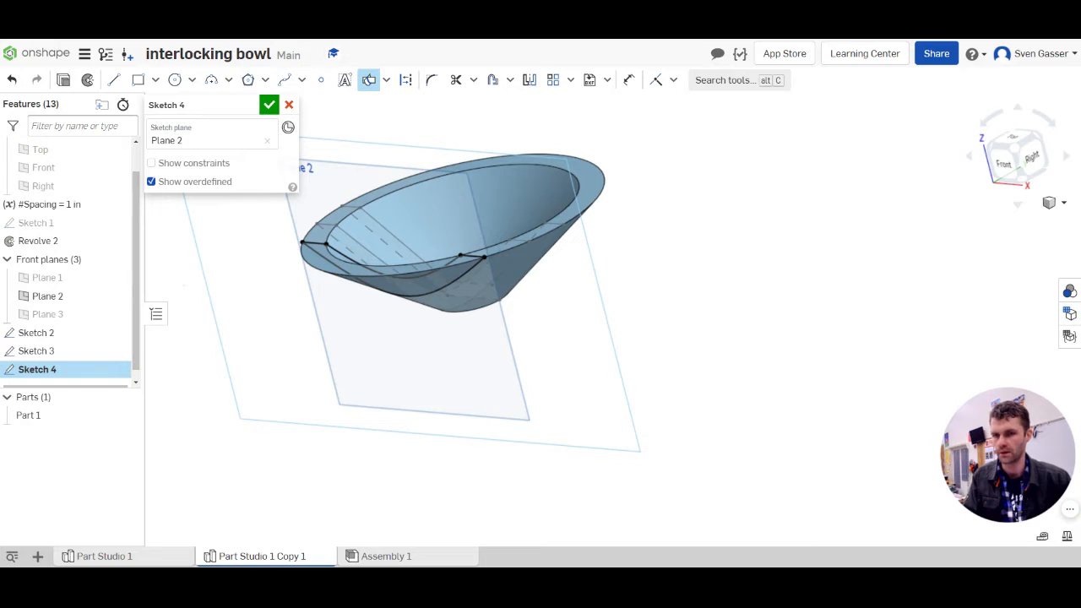
click(268, 105)
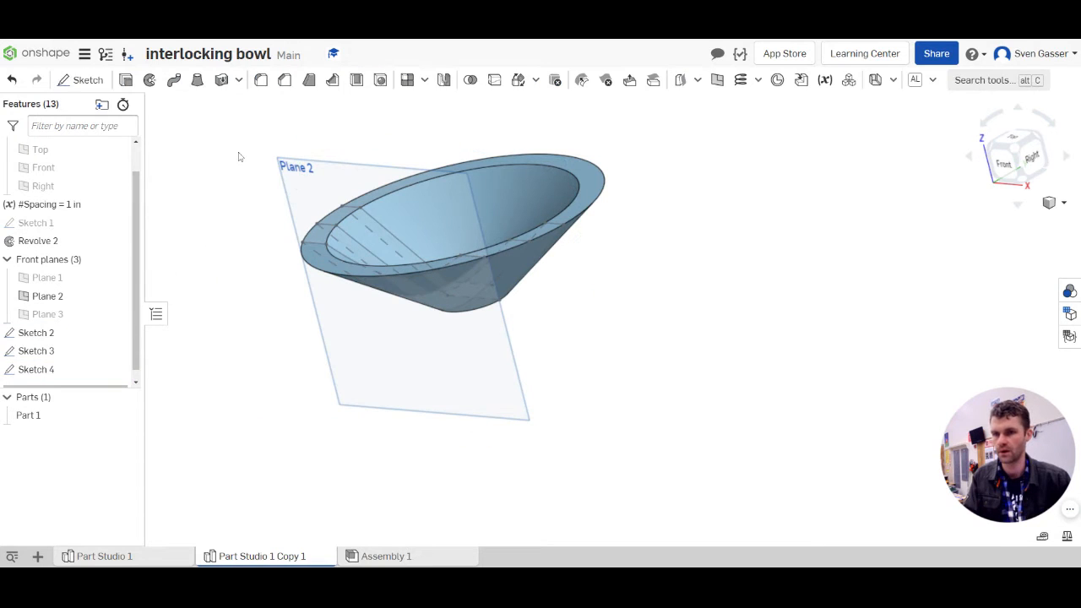
Start a new sketch on Plane 3, showing that plane and hiding Plane 2.
click(101, 150)
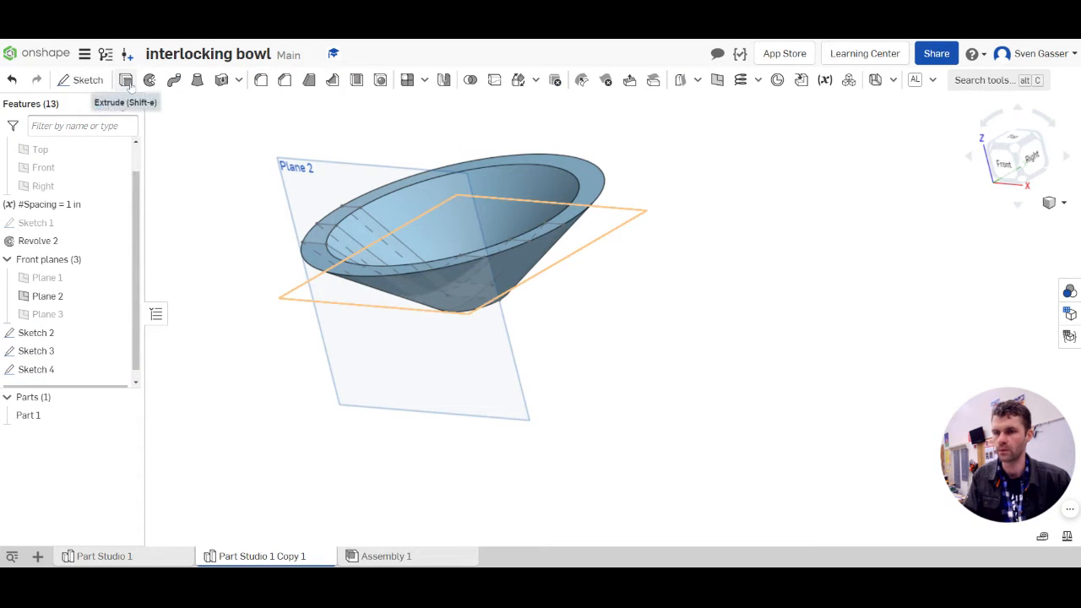
click(84, 79)
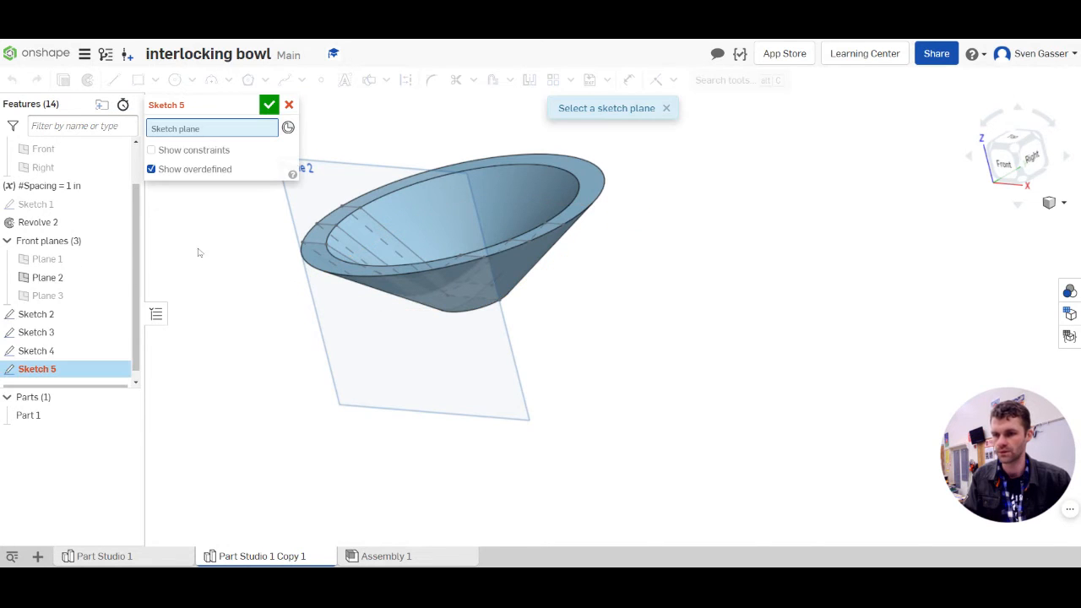
click(118, 296)
click(284, 211)
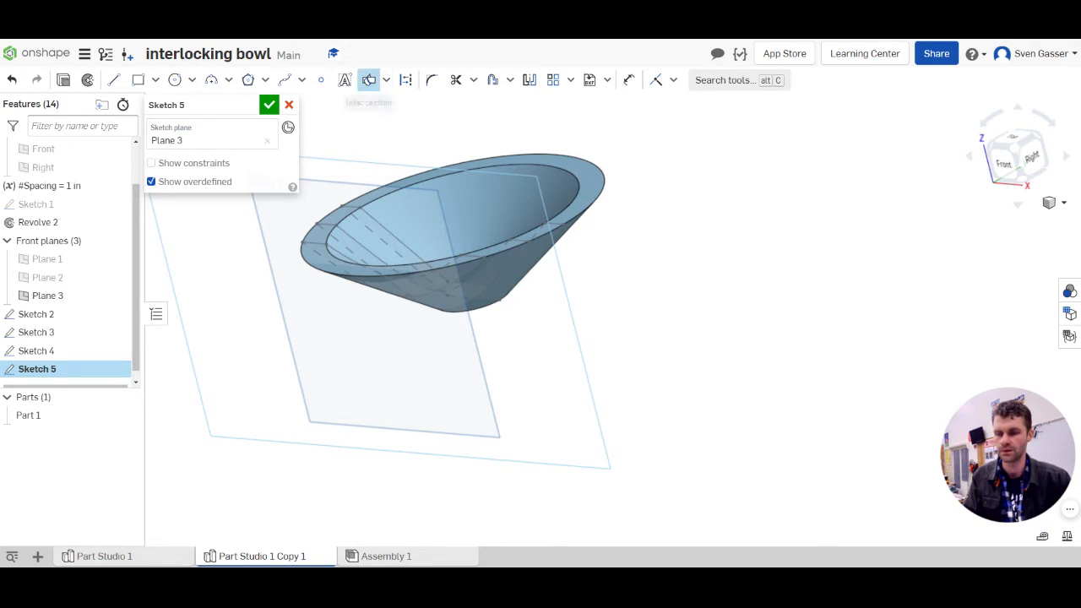
Add the intersection line of the bowl's rim face to the Plane 3 sketch and finish it.
click(369, 79)
click(497, 206)
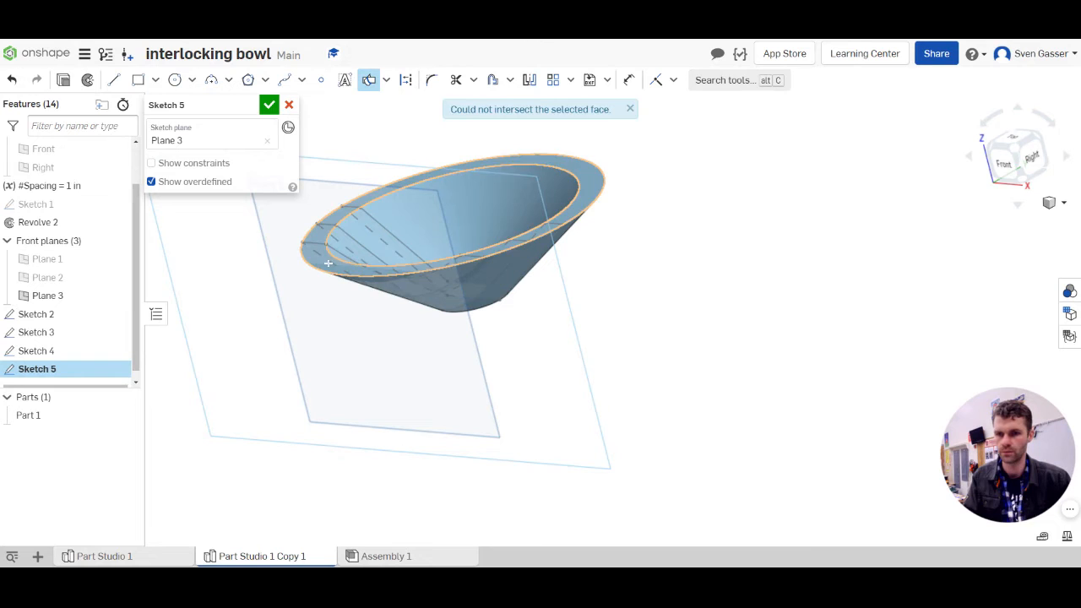
click(425, 290)
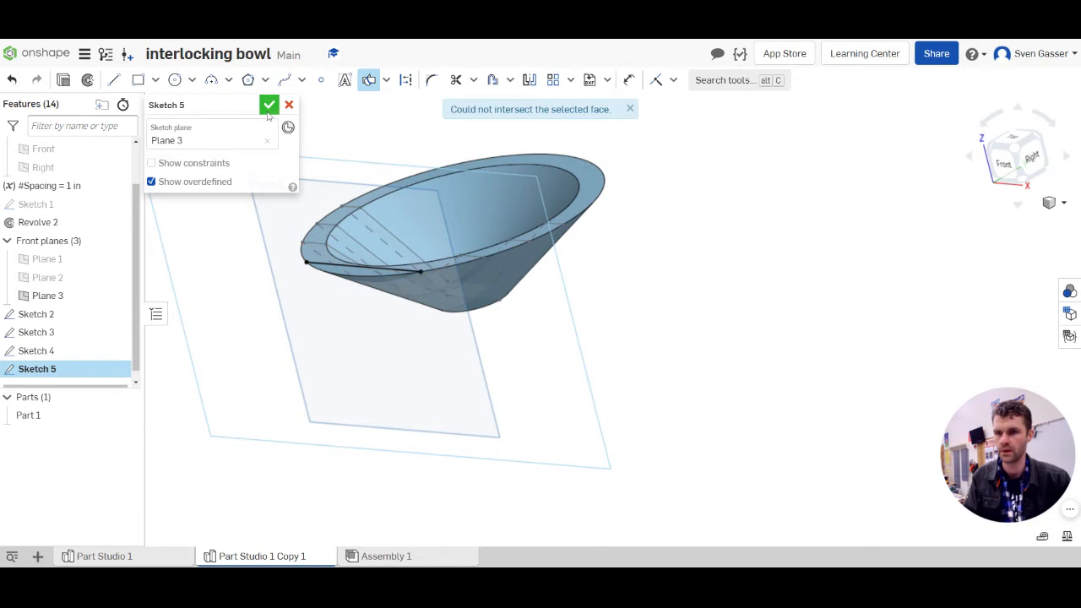
click(269, 105)
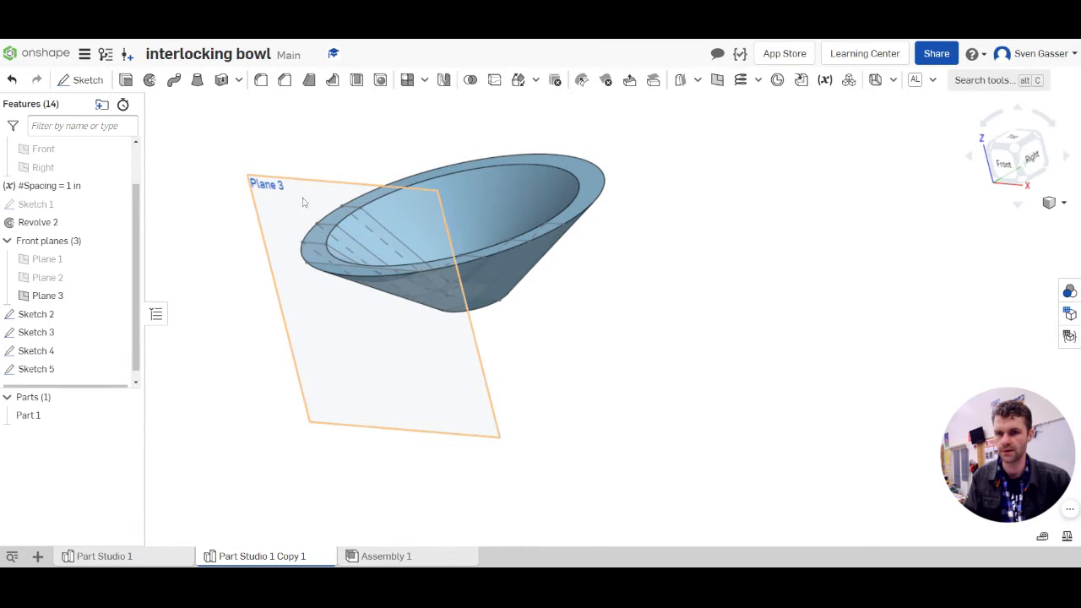
Hide Plane 3 and the bowl part, and inspect the four rib sketches on their own.
click(117, 296)
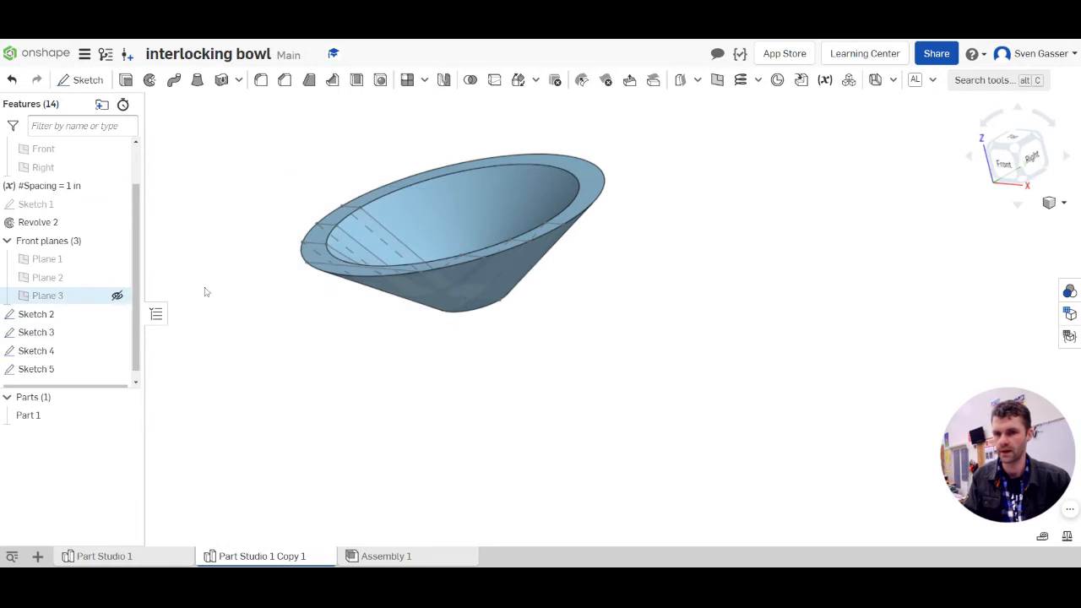
right_drag(205, 289, 262, 328)
click(128, 400)
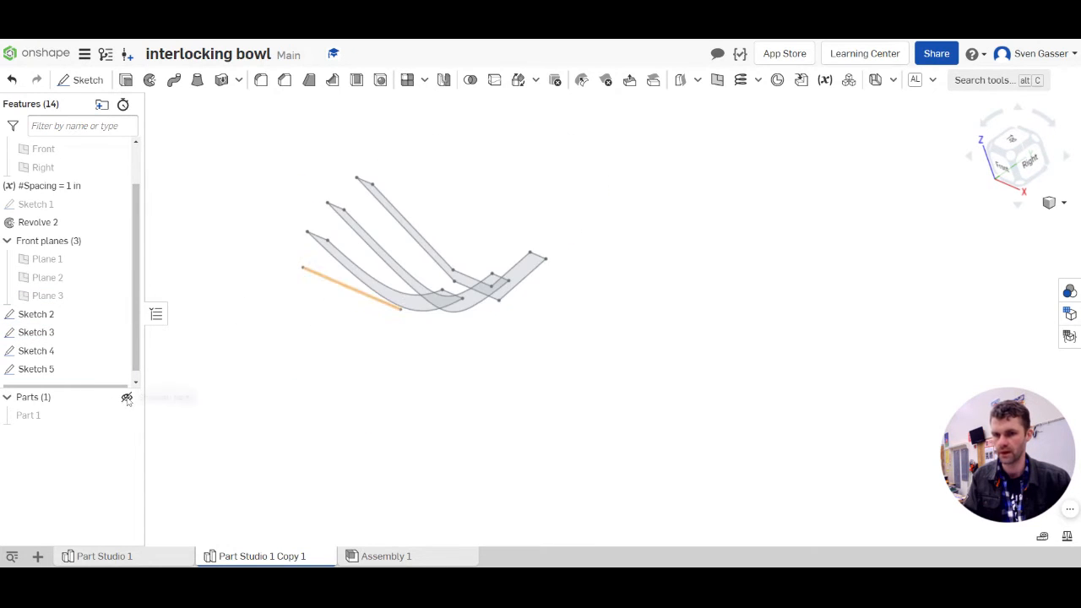
mouse_move(339, 325)
right_down()
mouse_move(323, 309)
mouse_move(344, 283)
mouse_move(401, 302)
right_up()
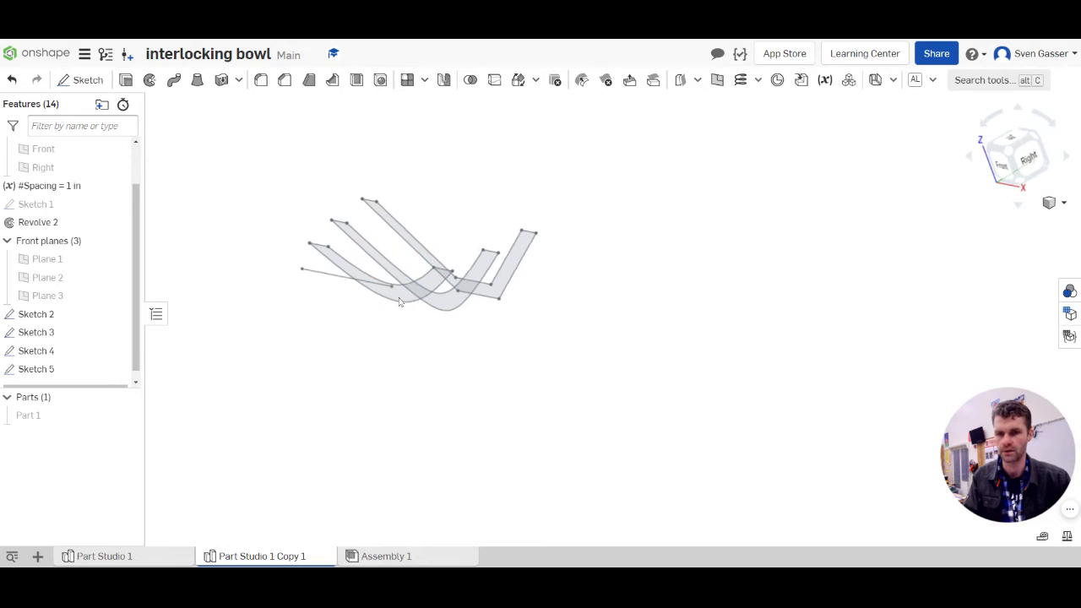
Edit Sketch 5 with the bowl part shown, add the intersection curve of the bowl's outer wall, and finish the sketch.
click(49, 369)
double_click(211, 284)
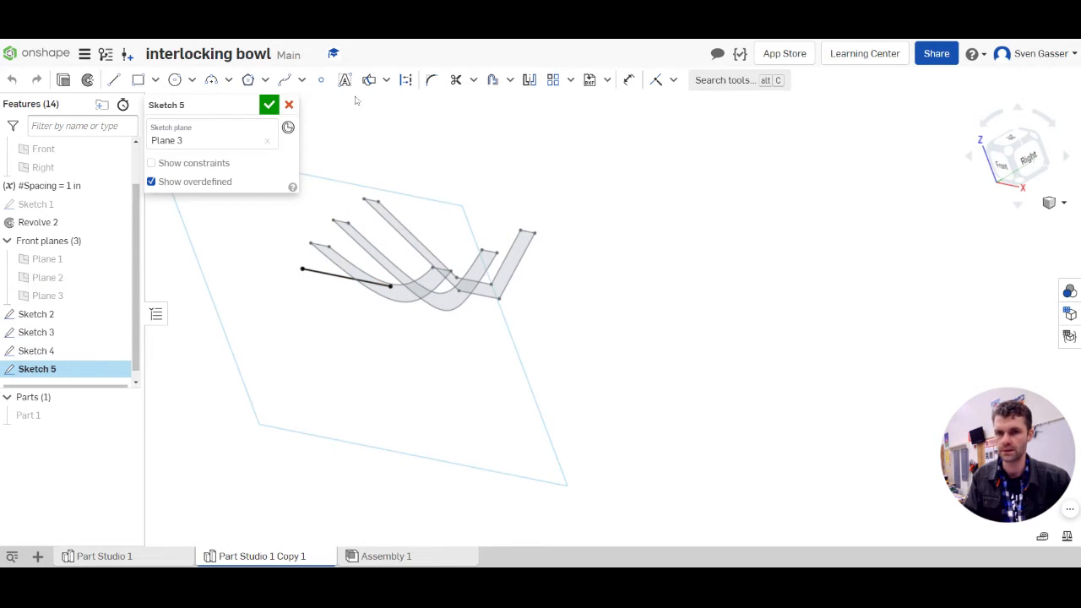
click(127, 416)
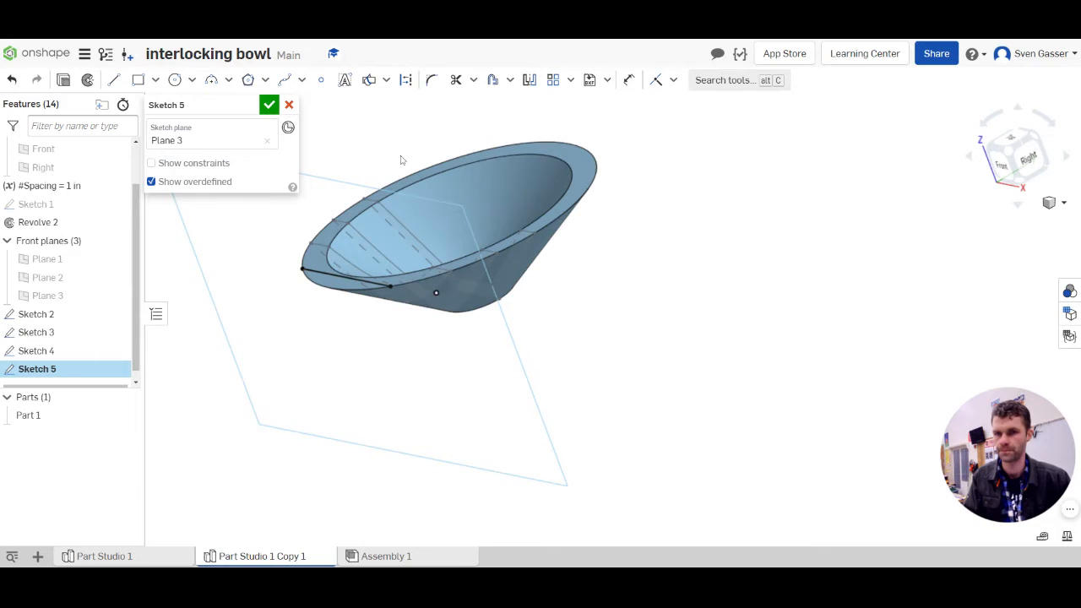
click(369, 79)
scroll(407, 275, up, 5)
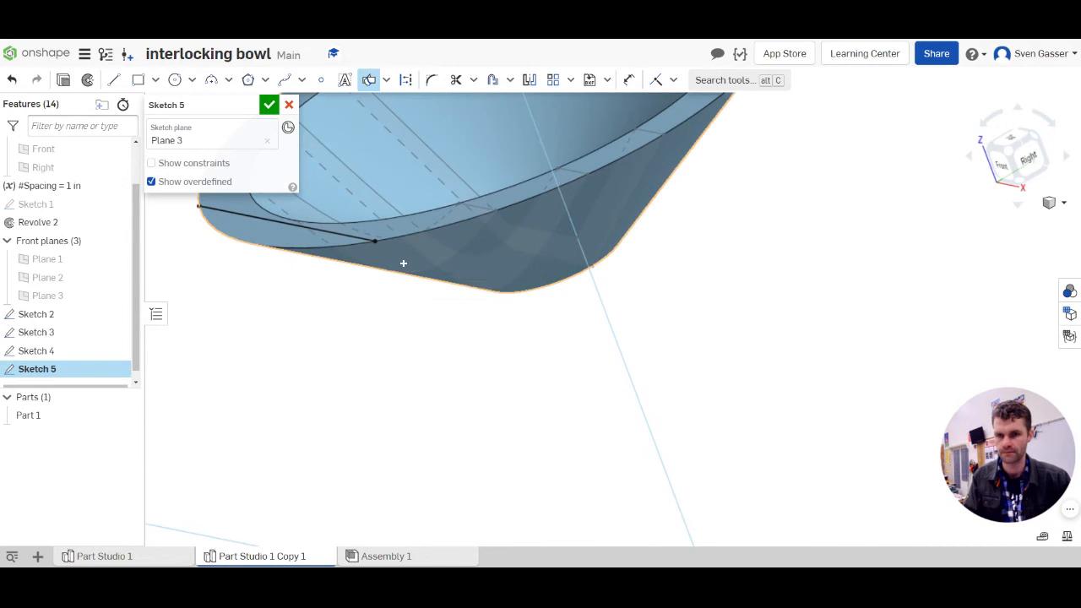
right_drag(403, 264, 298, 224)
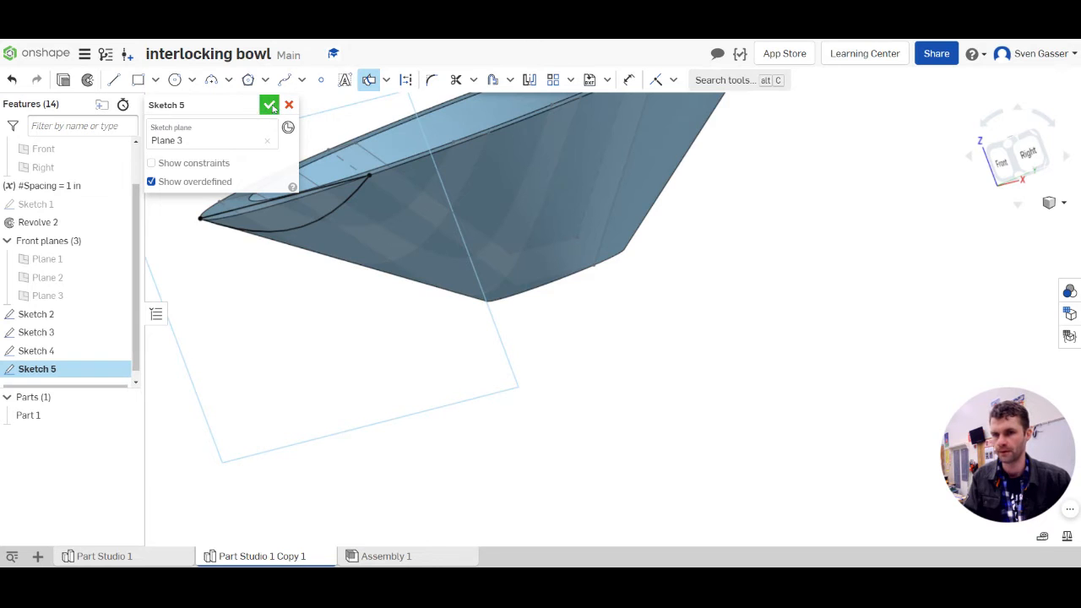
click(270, 105)
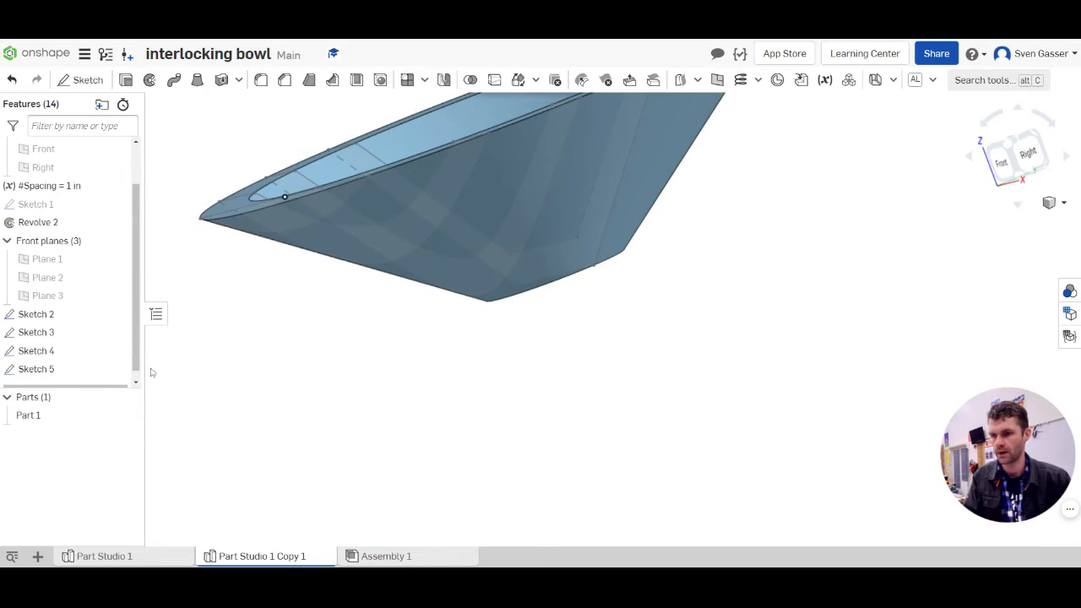
Hide the bowl part and check the four rib sketch profiles on their own.
click(127, 415)
mouse_move(307, 299)
right_down()
mouse_move(287, 328)
mouse_move(330, 304)
mouse_move(301, 322)
right_up()
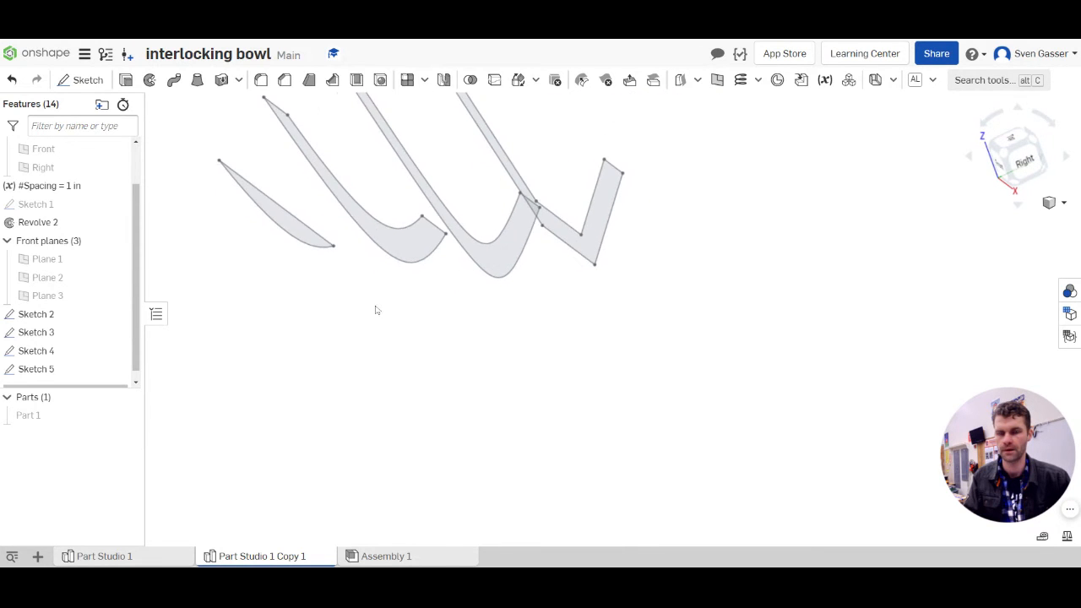
scroll(377, 310, down, 3)
scroll(329, 292, up, 1)
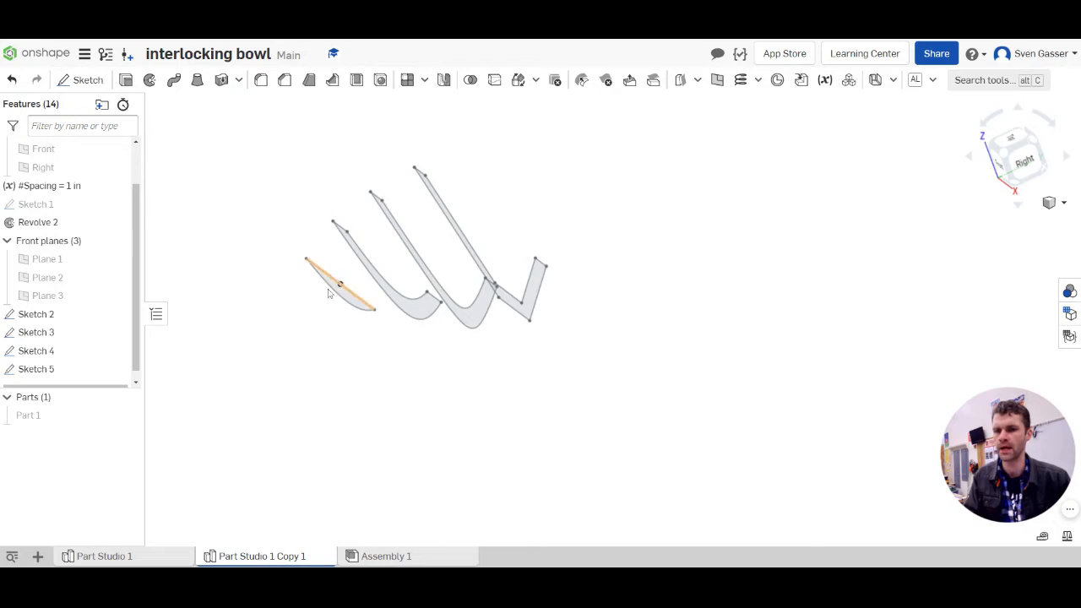
scroll(329, 293, up, 2)
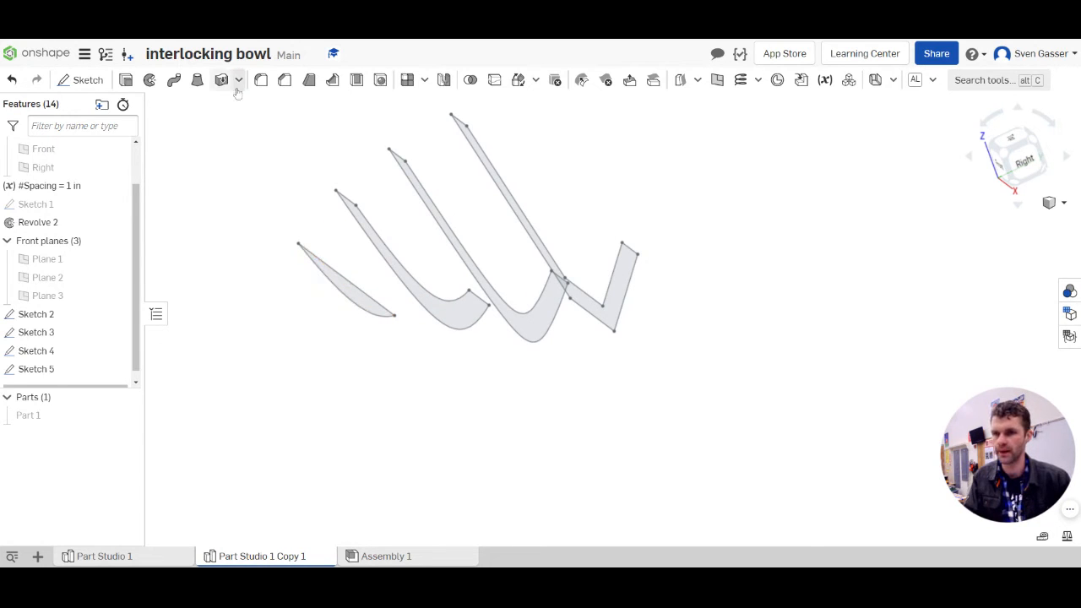
Set up a new solid extrusion, symmetric with a depth of 0.125 in, using the Sketch 5 profile.
click(126, 80)
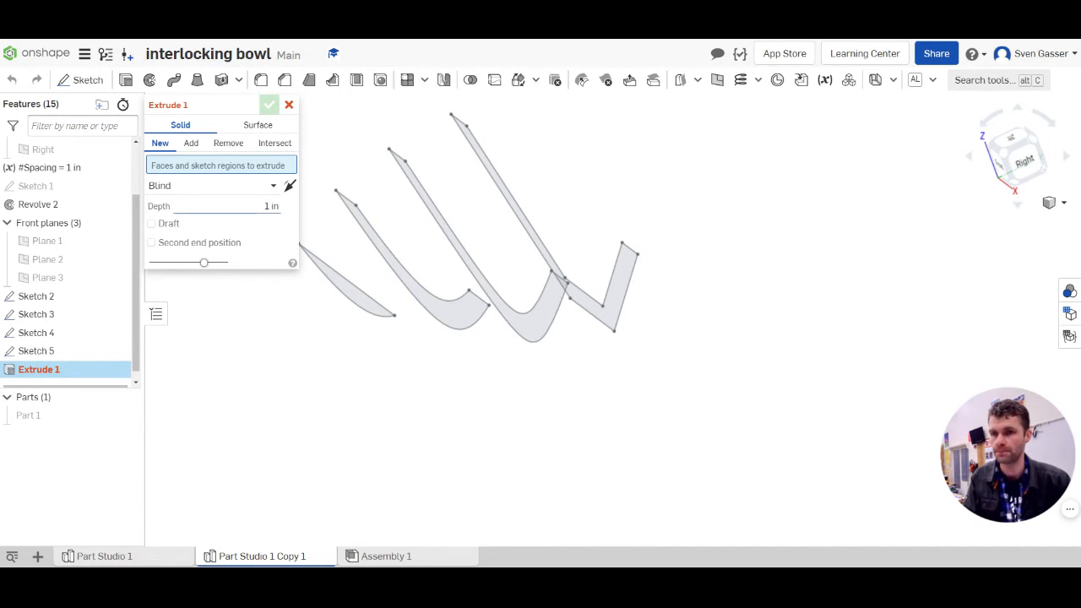
click(267, 189)
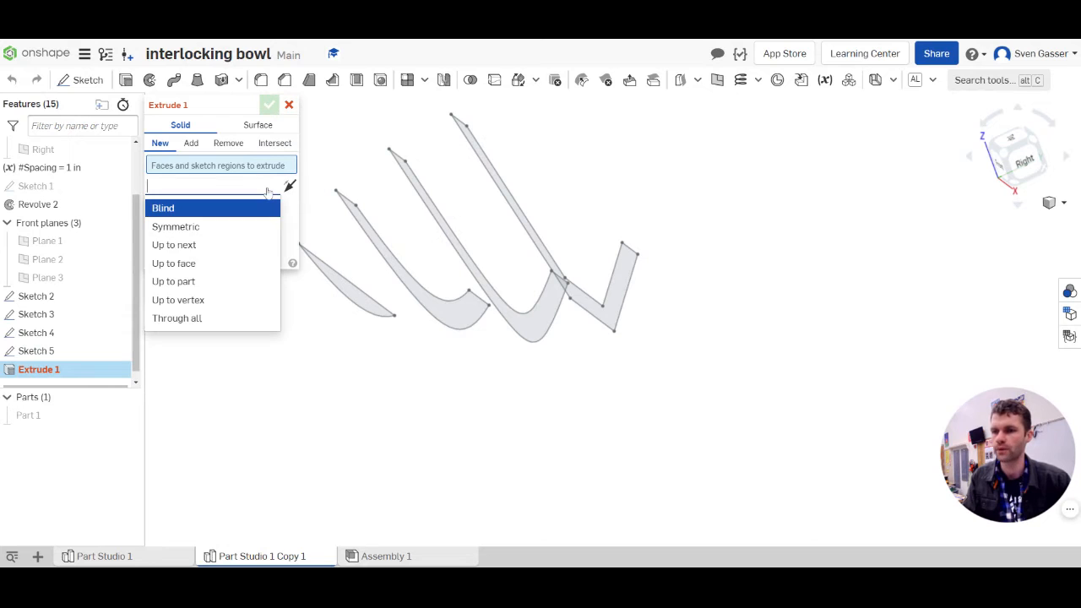
click(185, 228)
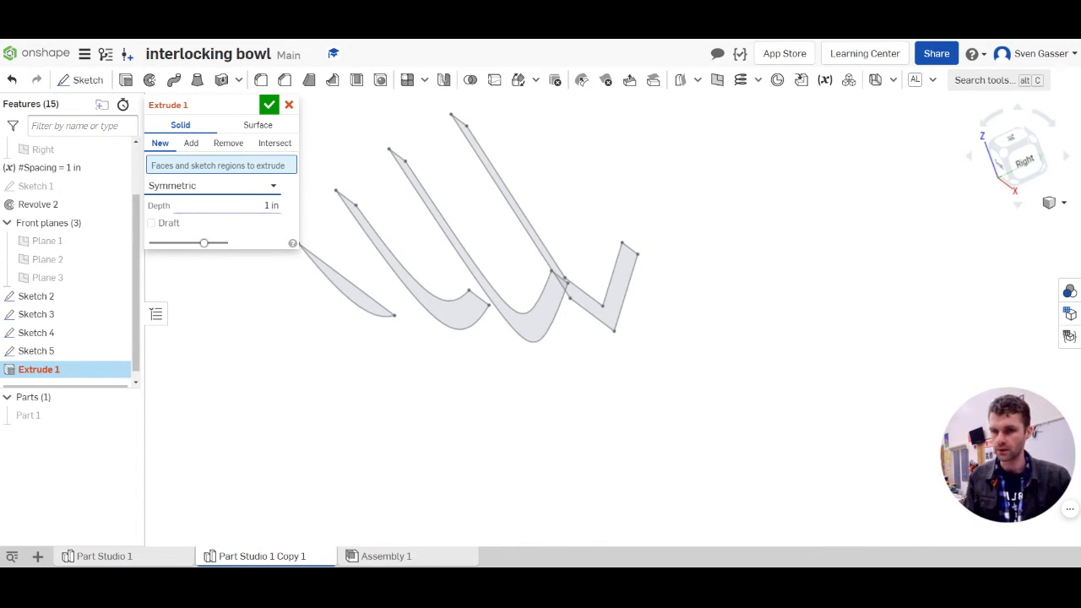
click(270, 205)
key(BackSpace)
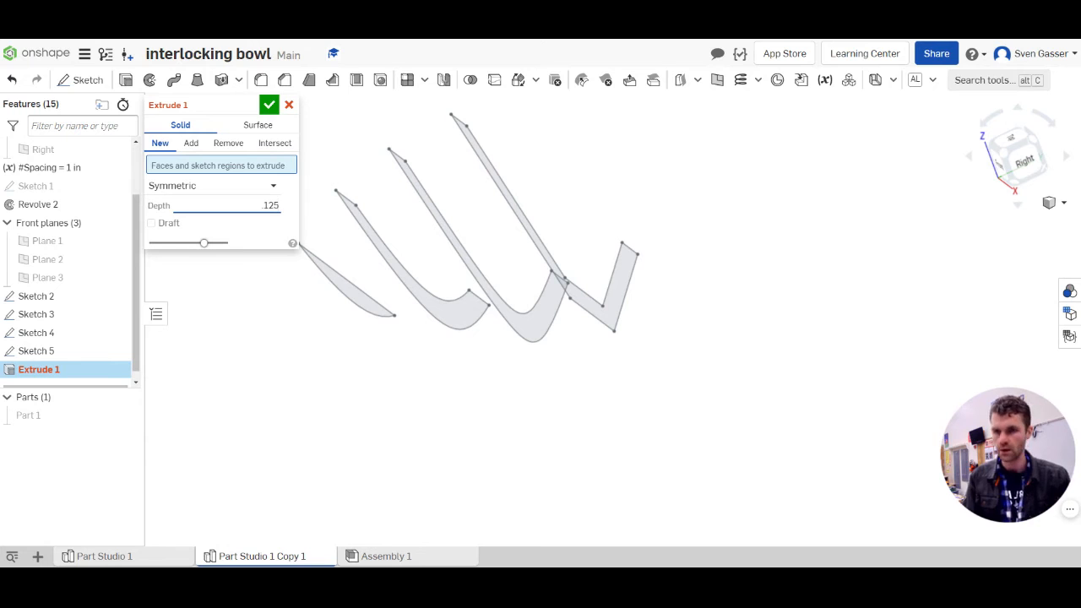
key(Return)
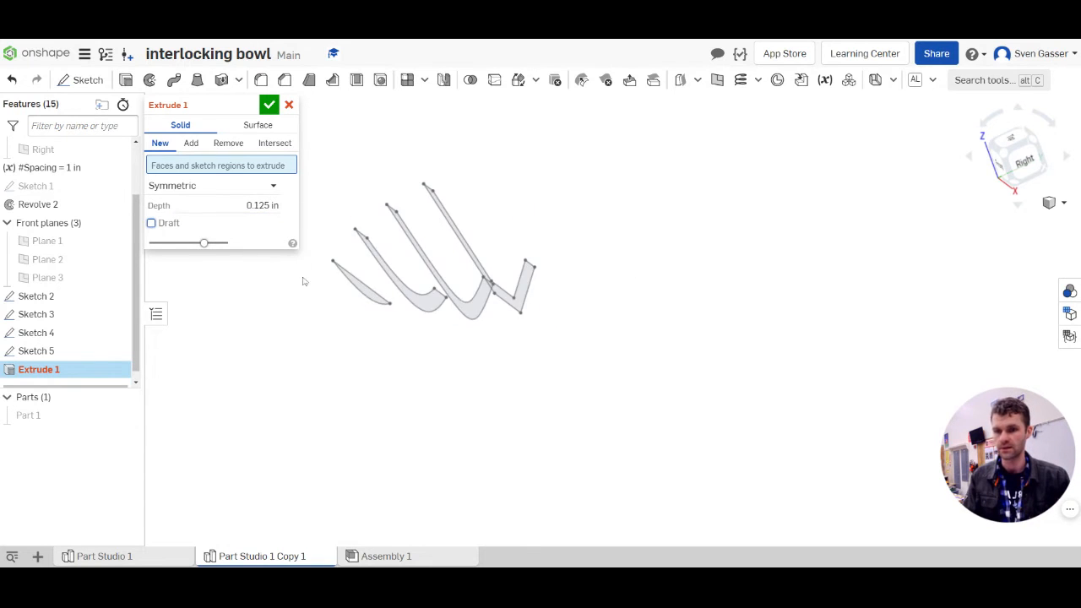
scroll(398, 282, up, 5)
click(482, 345)
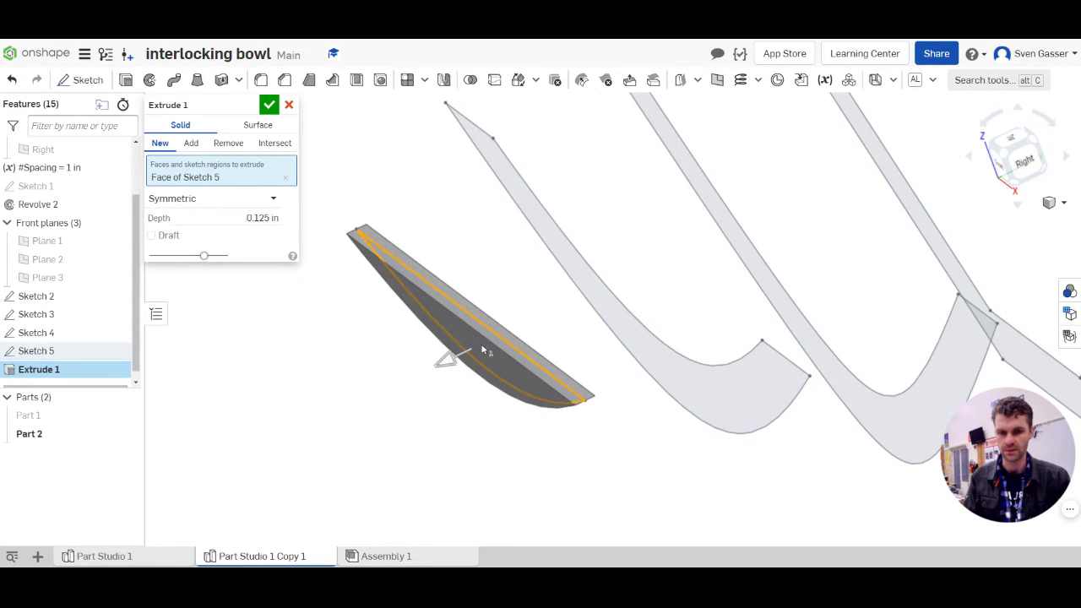
mouse_move(482, 349)
right_down()
mouse_move(467, 345)
mouse_move(485, 341)
right_up()
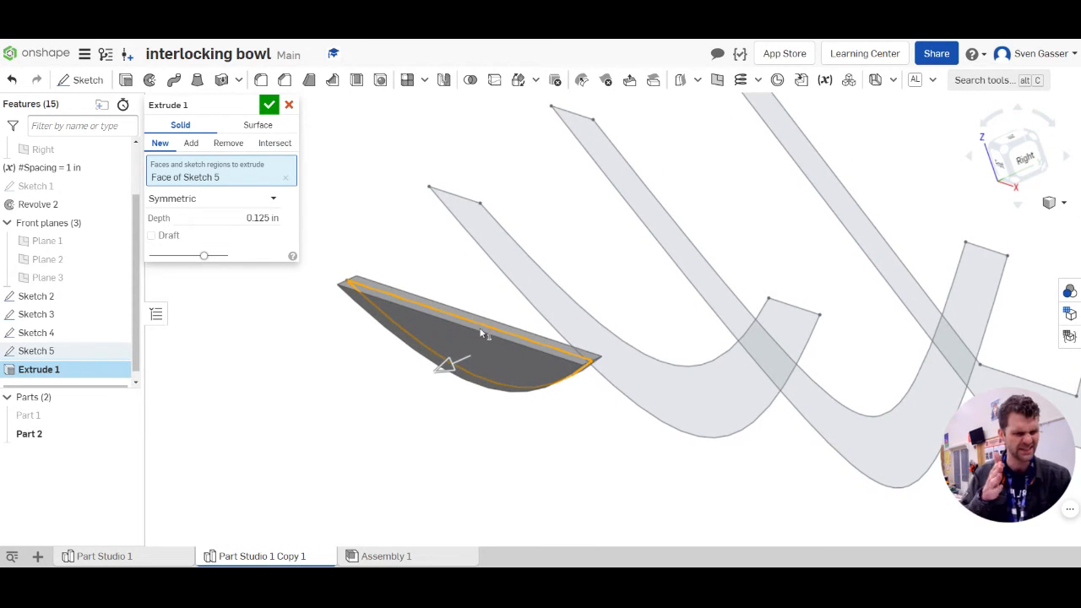
Add the Sketch 4, Sketch 3 and Sketch 2 profiles to the extrusion and accept it.
scroll(458, 348, down, 5)
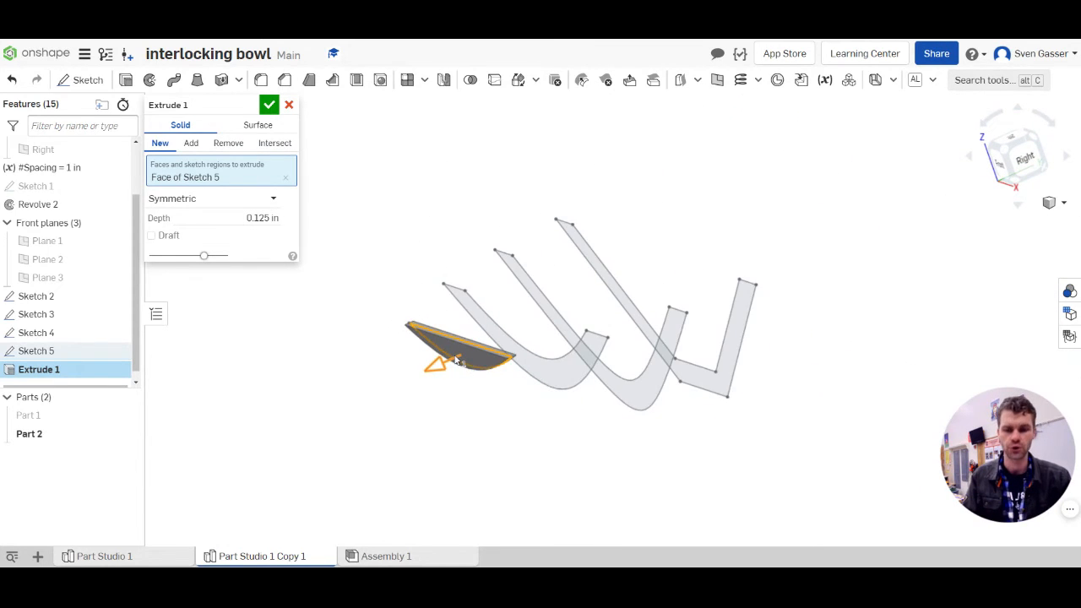
right_drag(512, 333, 511, 335)
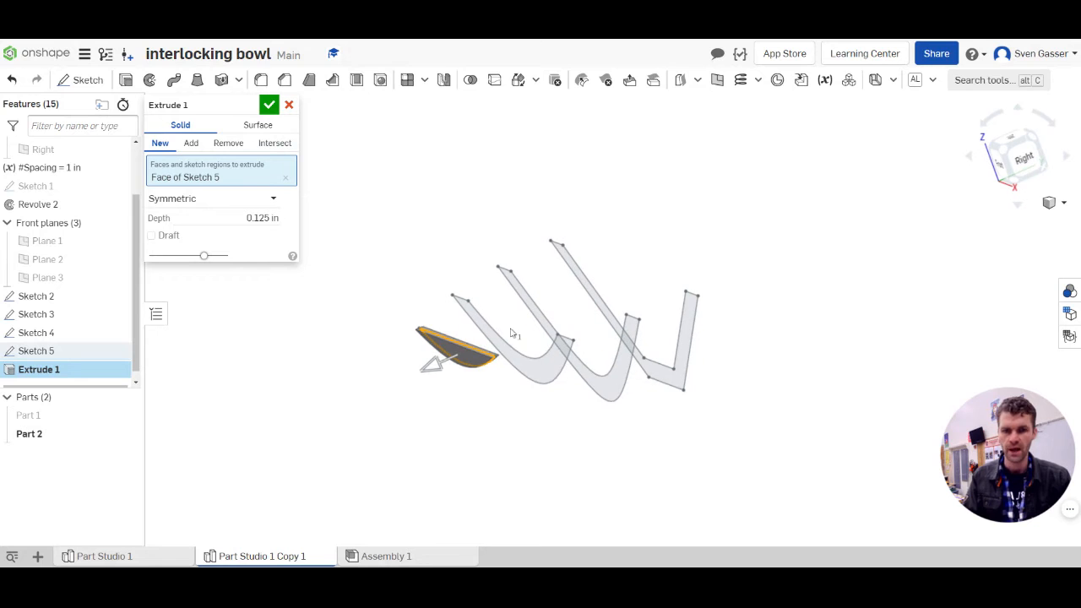
right_click(511, 335)
click(503, 202)
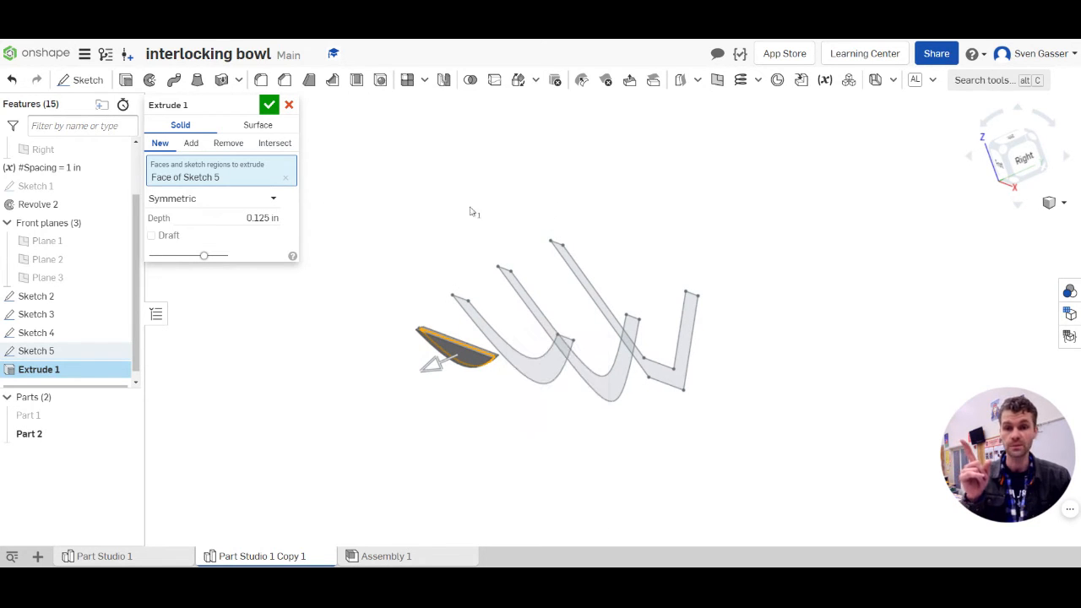
click(549, 371)
click(595, 387)
click(621, 384)
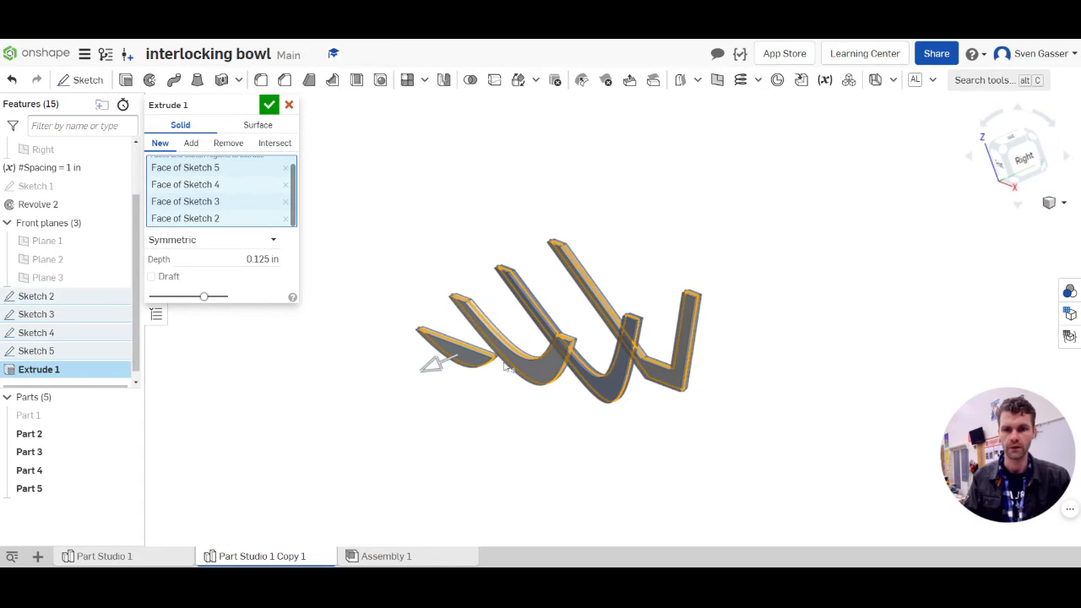
click(269, 105)
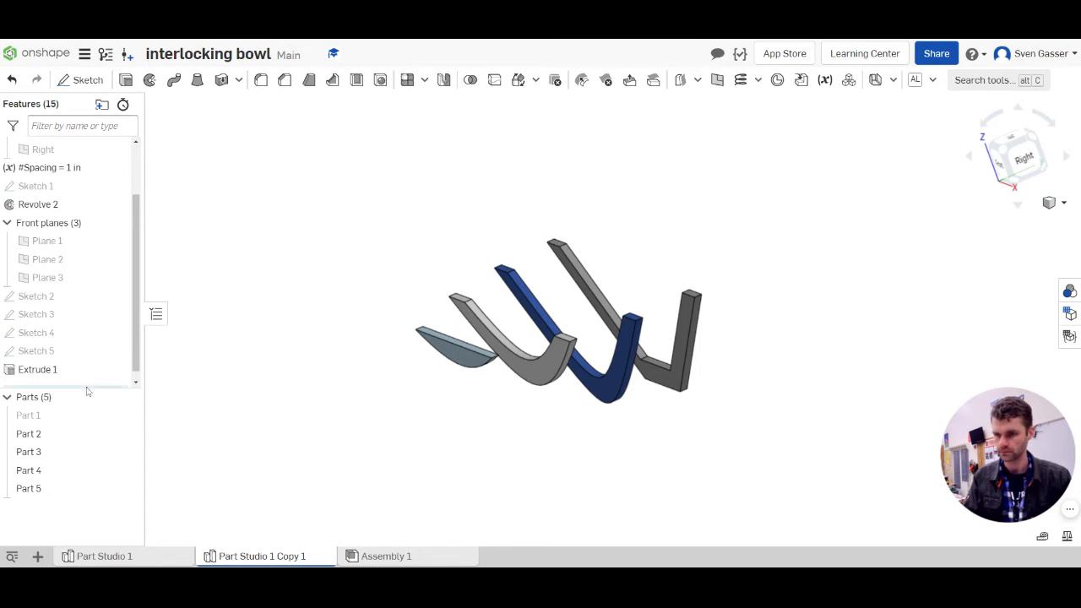
Hide the central rib, Part 2, and show the Front plane.
click(683, 382)
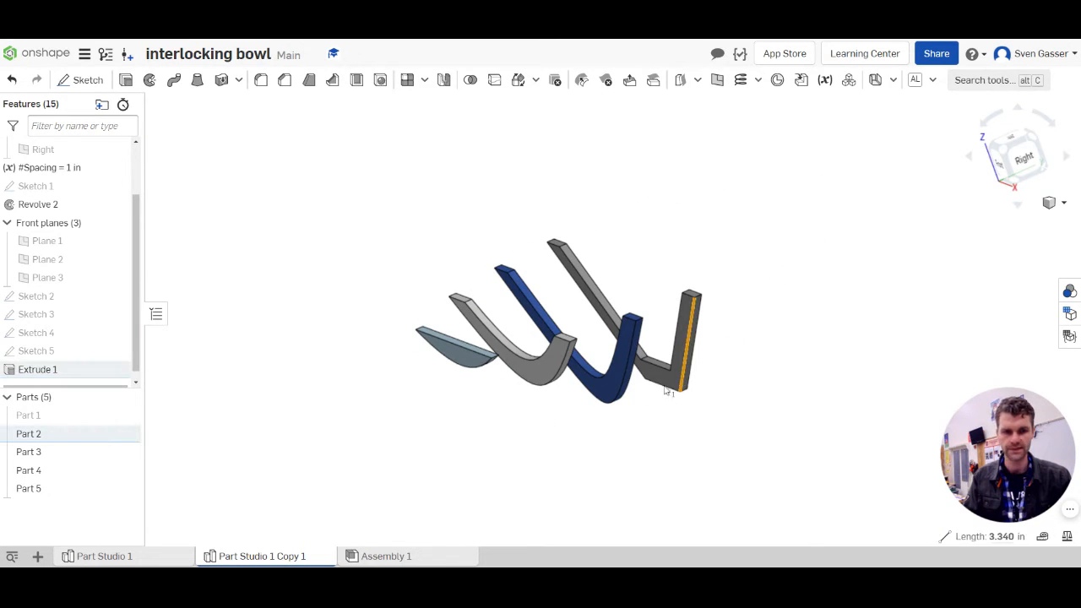
click(701, 432)
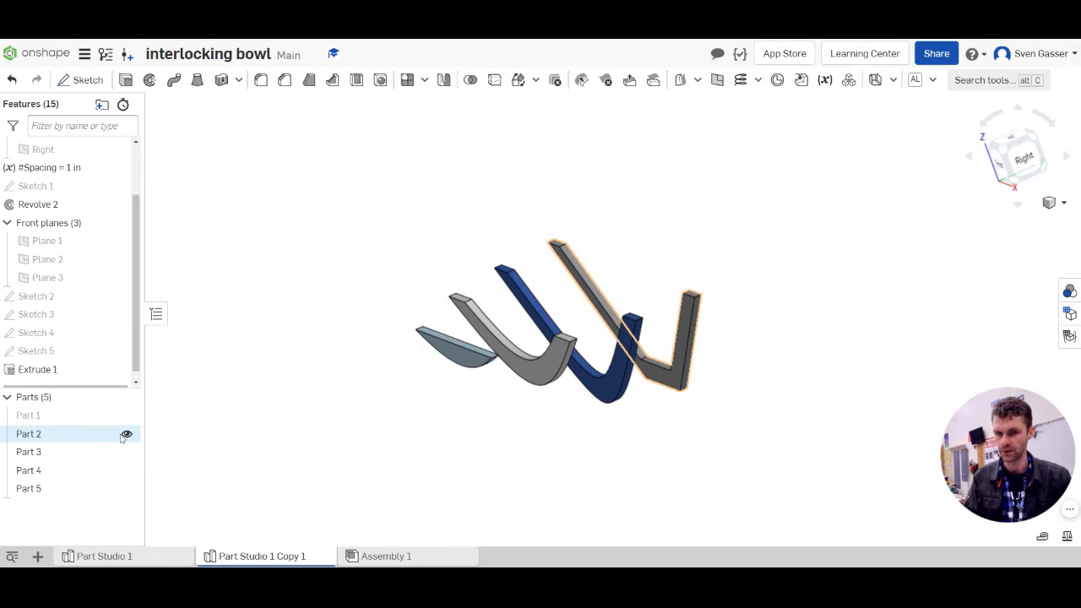
click(126, 434)
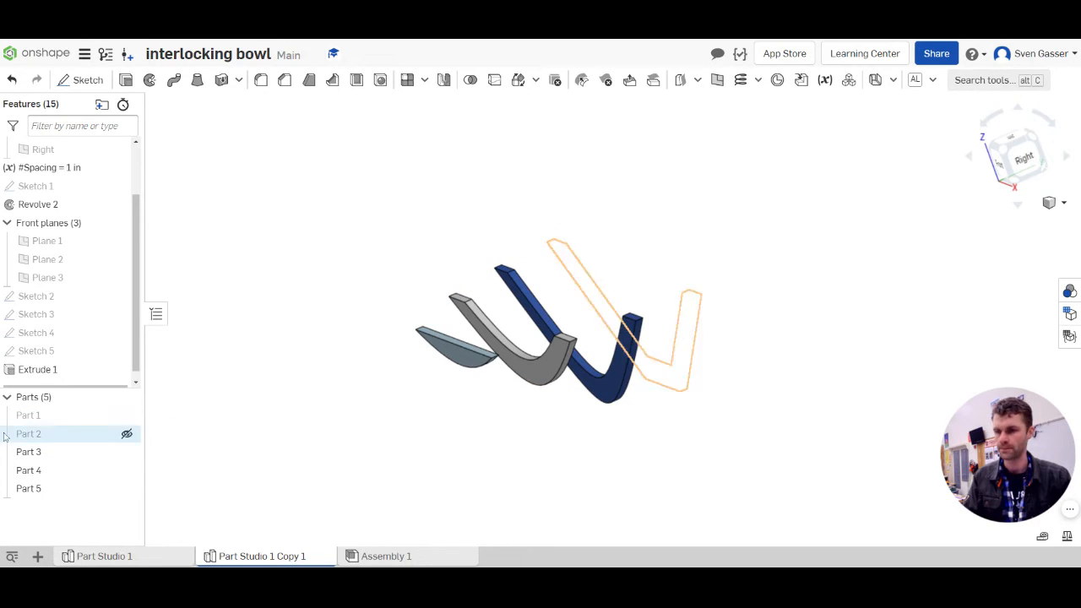
scroll(73, 232, up, 2)
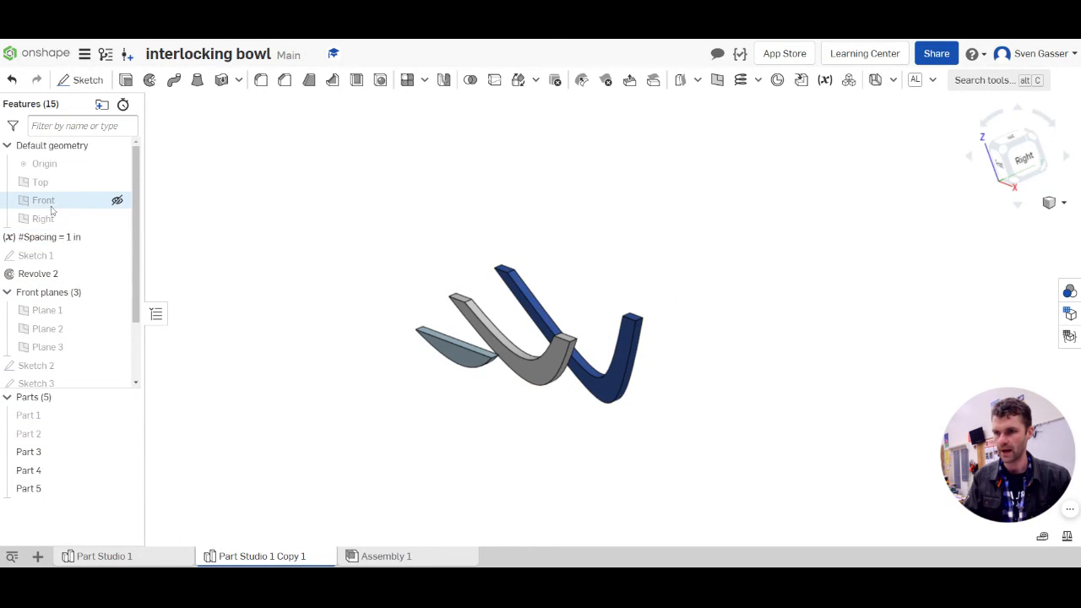
click(113, 206)
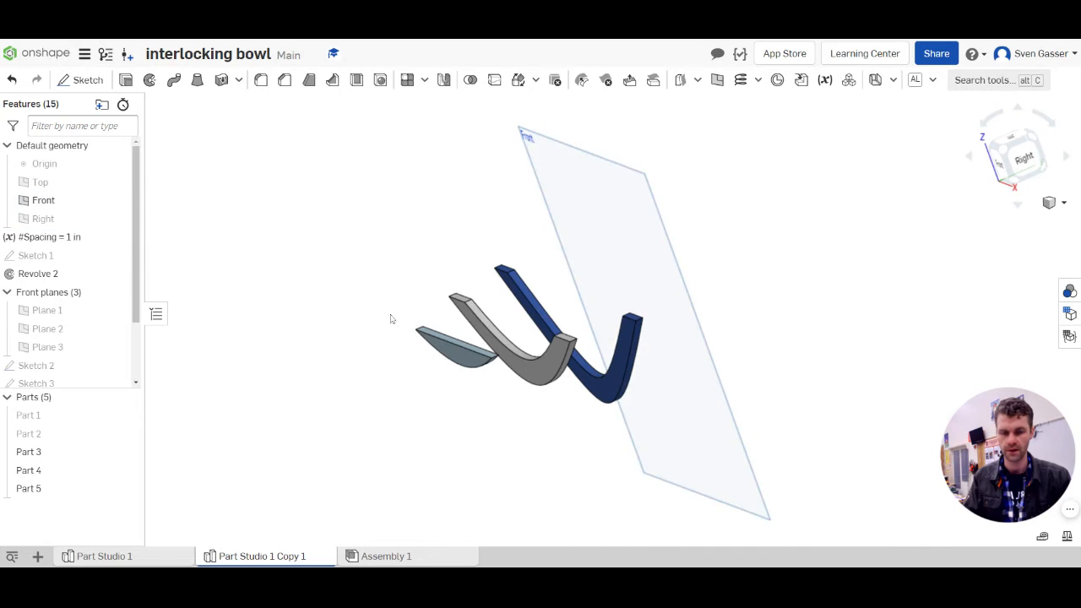
mouse_move(391, 313)
right_down()
mouse_move(371, 323)
mouse_move(393, 313)
mouse_move(393, 325)
right_up()
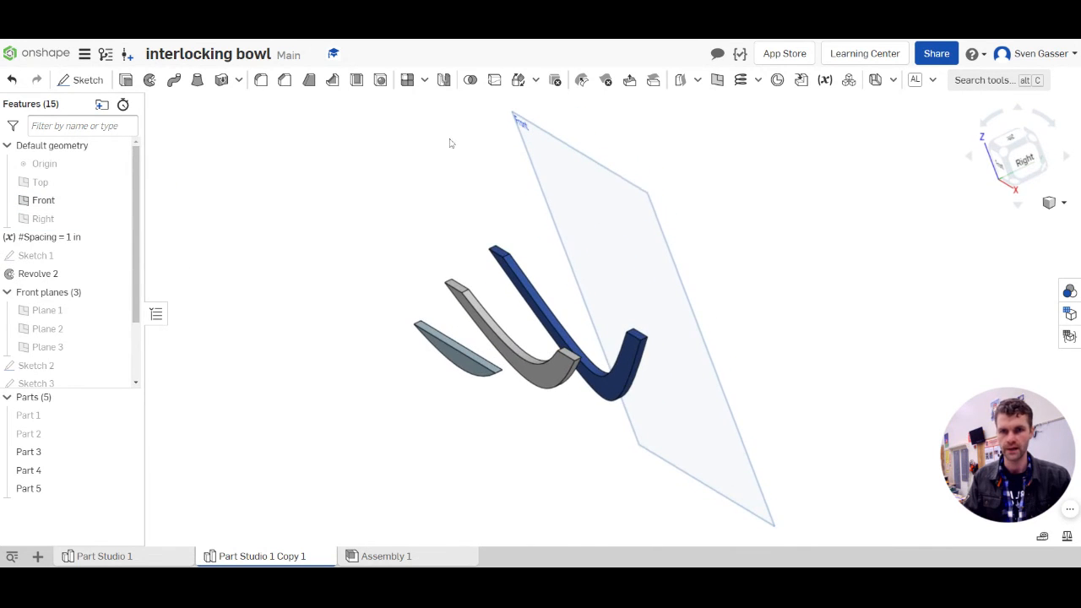
Mirror Part 3, Part 4 and Part 5 across the Front plane as new parts.
click(443, 79)
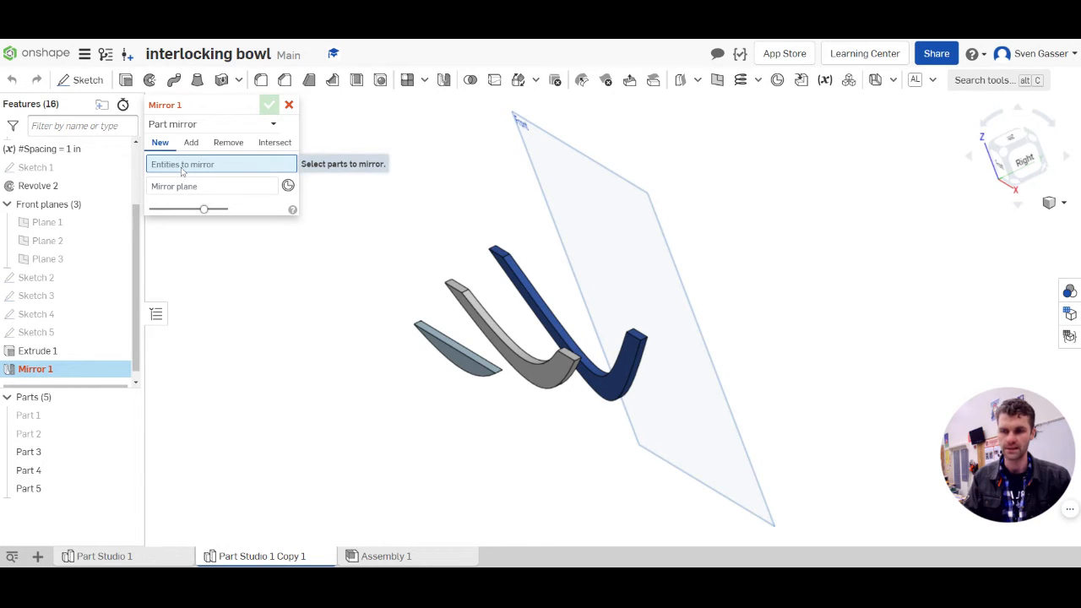
click(511, 270)
click(470, 328)
click(460, 347)
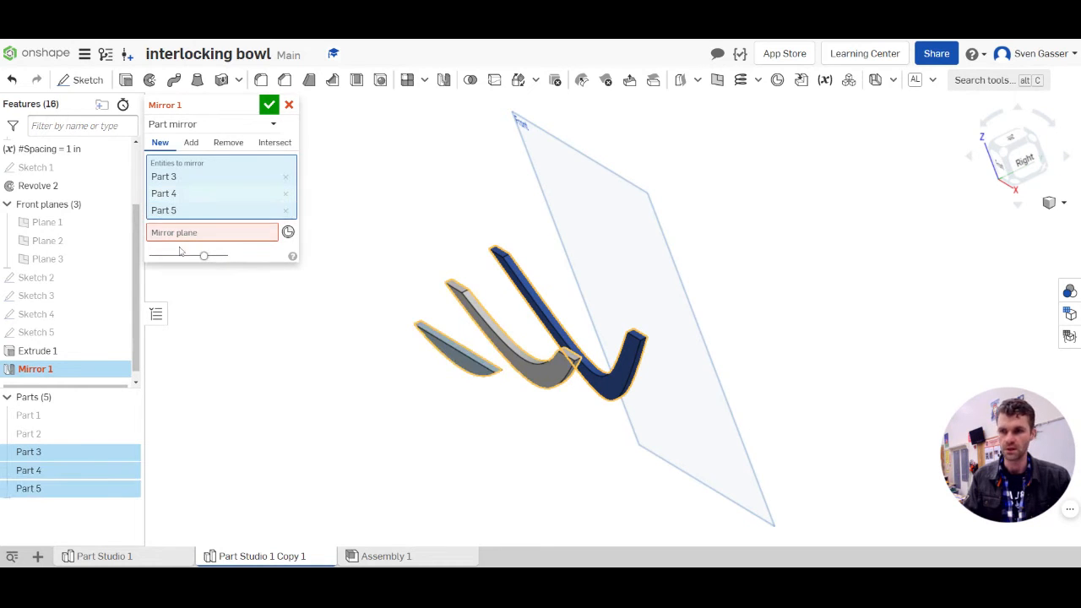
click(173, 234)
click(580, 194)
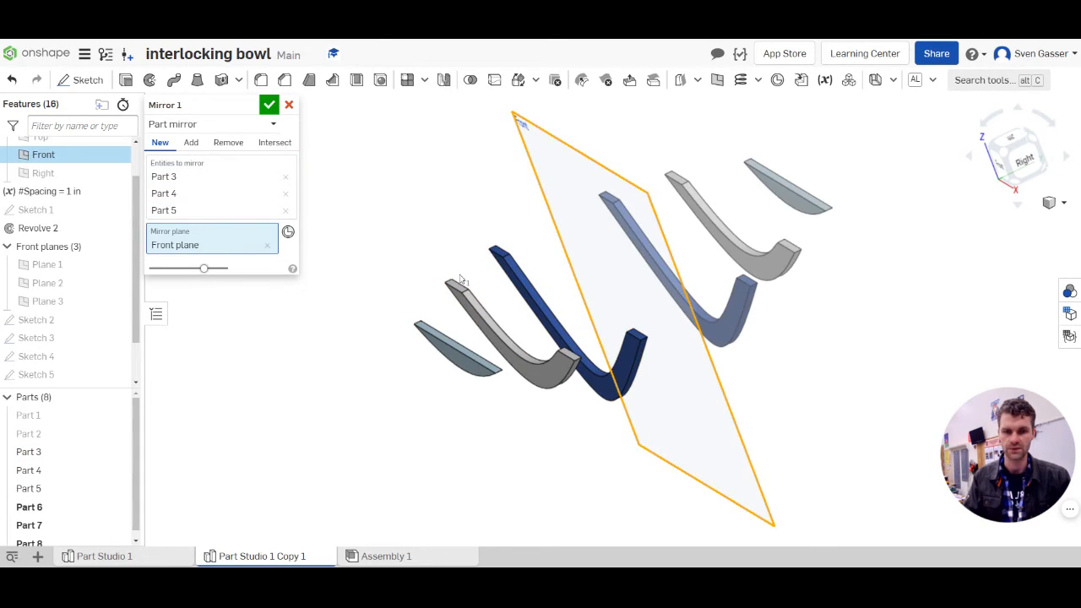
click(268, 105)
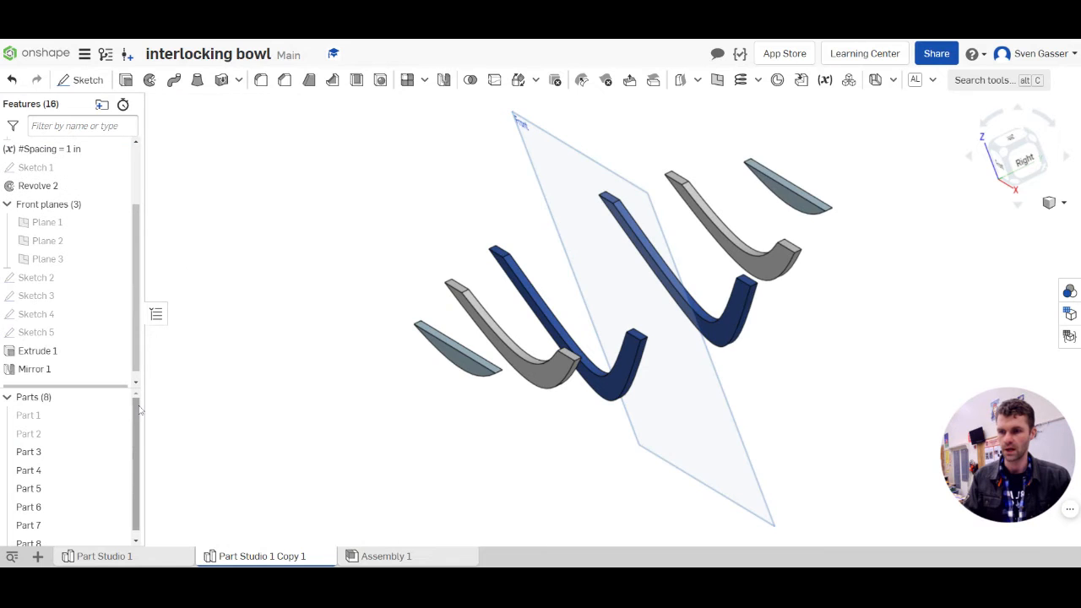
Show the central rib, Part 2, together with the mirrored ribs.
scroll(76, 456, down, 1)
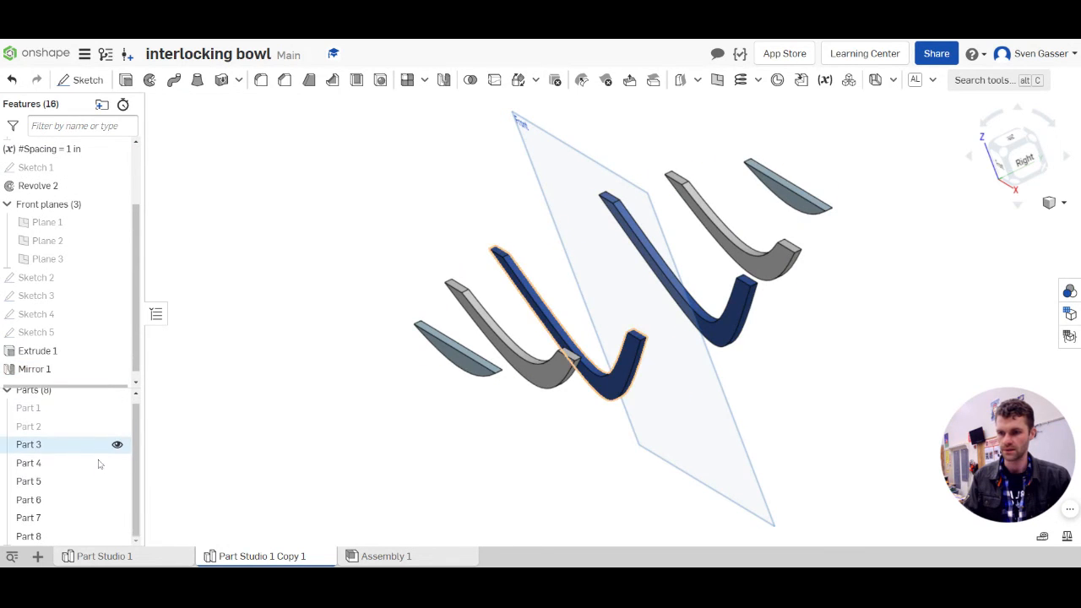
click(118, 427)
right_drag(304, 389, 183, 407)
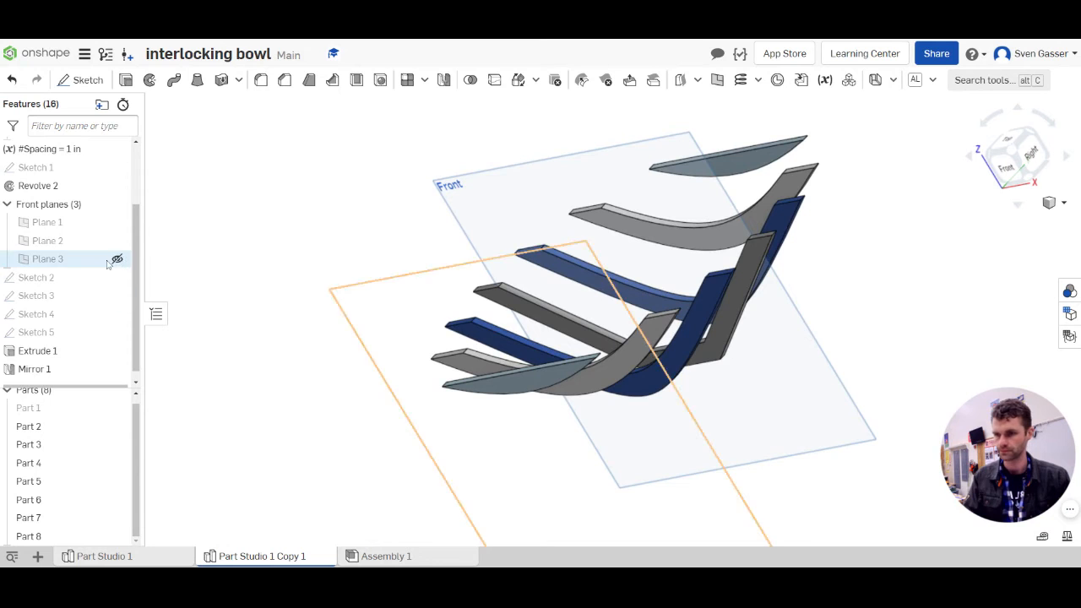
Hide the Front plane and collapse the Front planes folder in the feature list.
scroll(114, 190, up, 2)
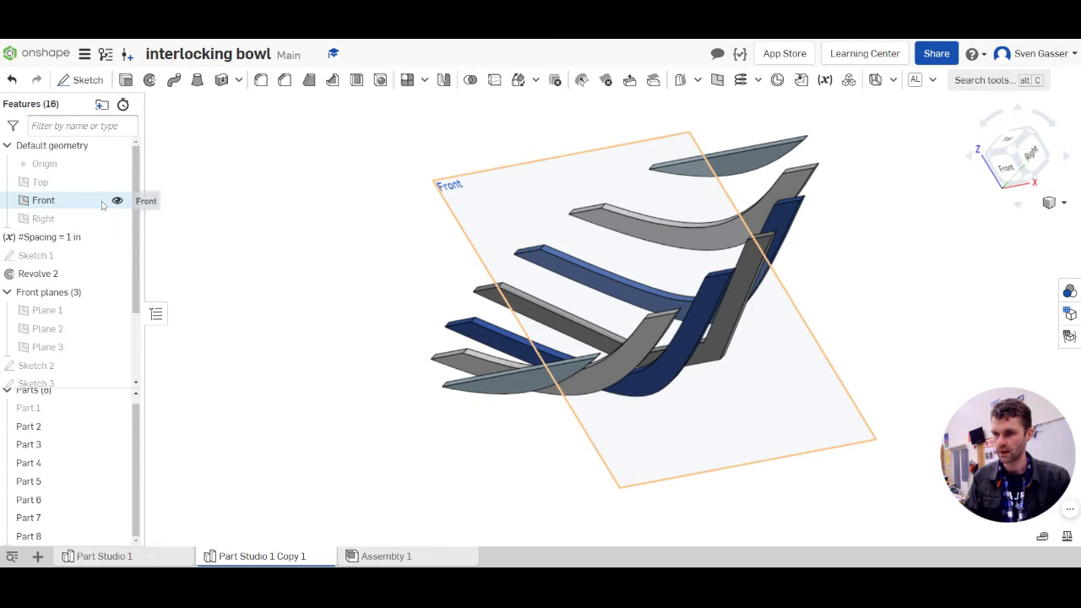
mouse_move(473, 321)
right_down()
mouse_move(444, 321)
mouse_move(434, 352)
mouse_move(476, 324)
mouse_move(345, 332)
right_up()
click(8, 292)
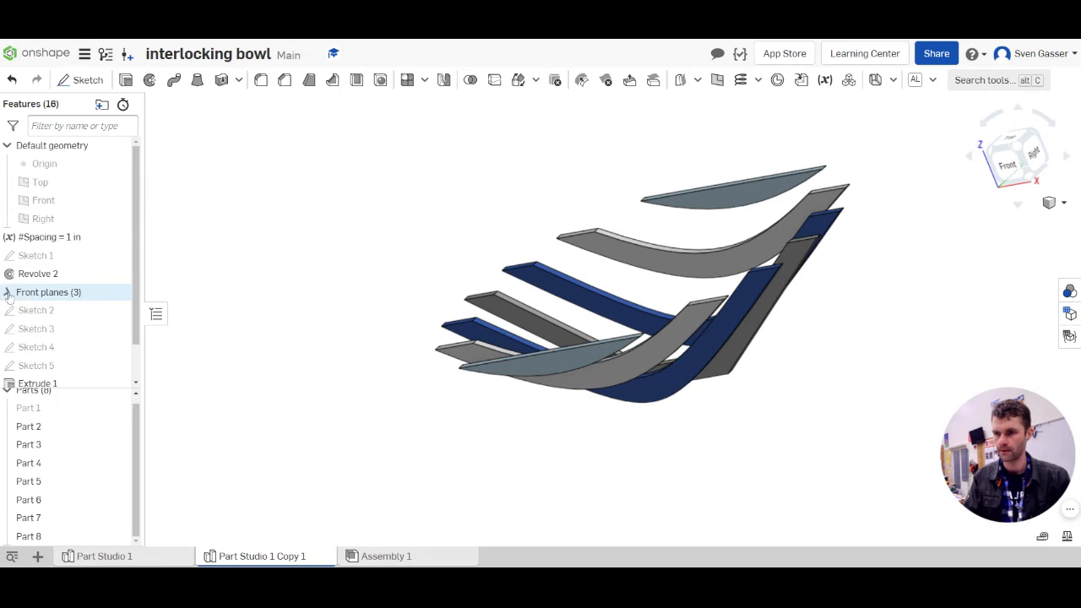
scroll(51, 312, down, 1)
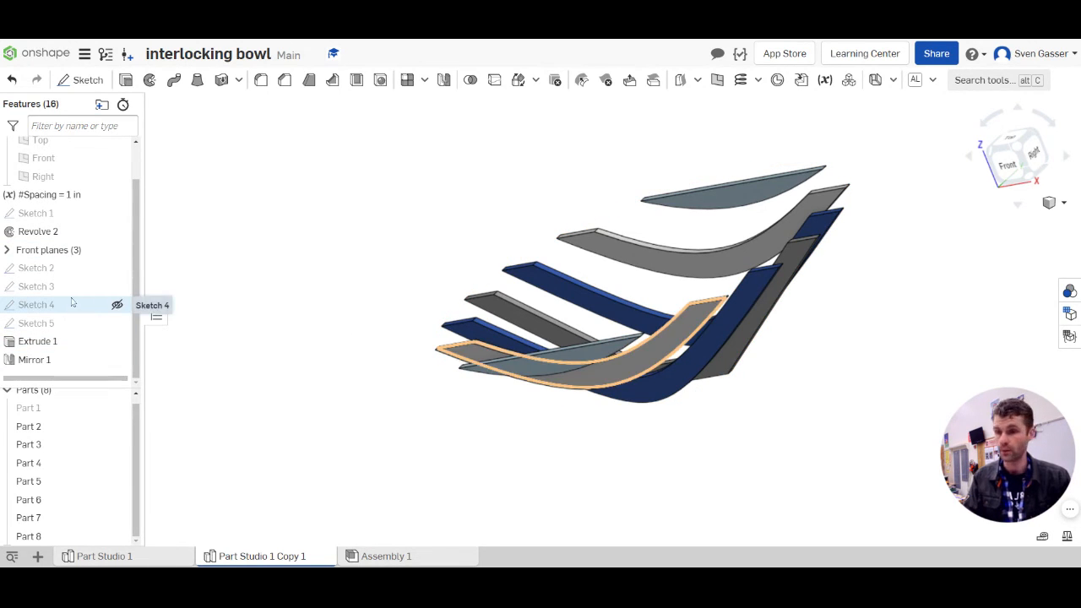
Group Sketch 2 through Sketch 5 into a feature folder named Front sketch.
click(36, 268)
shift+click(46, 324)
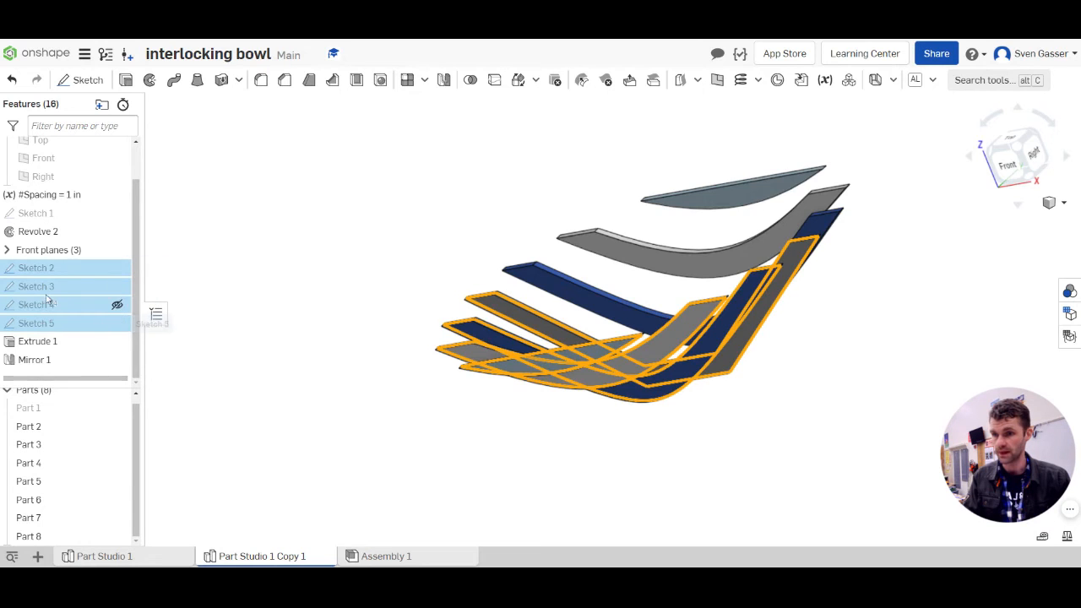
right_click(48, 301)
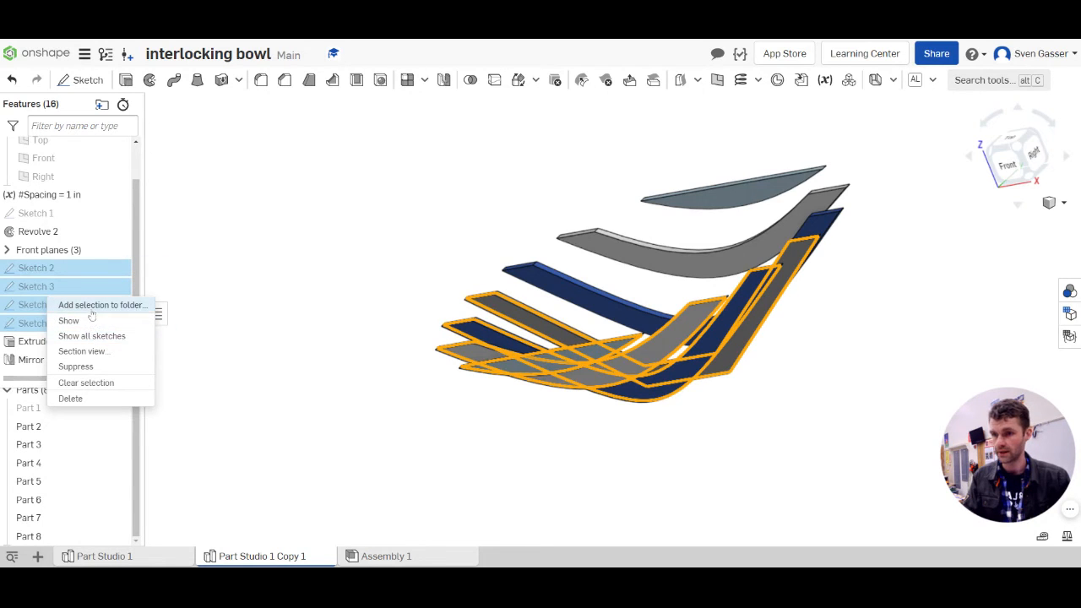
click(88, 304)
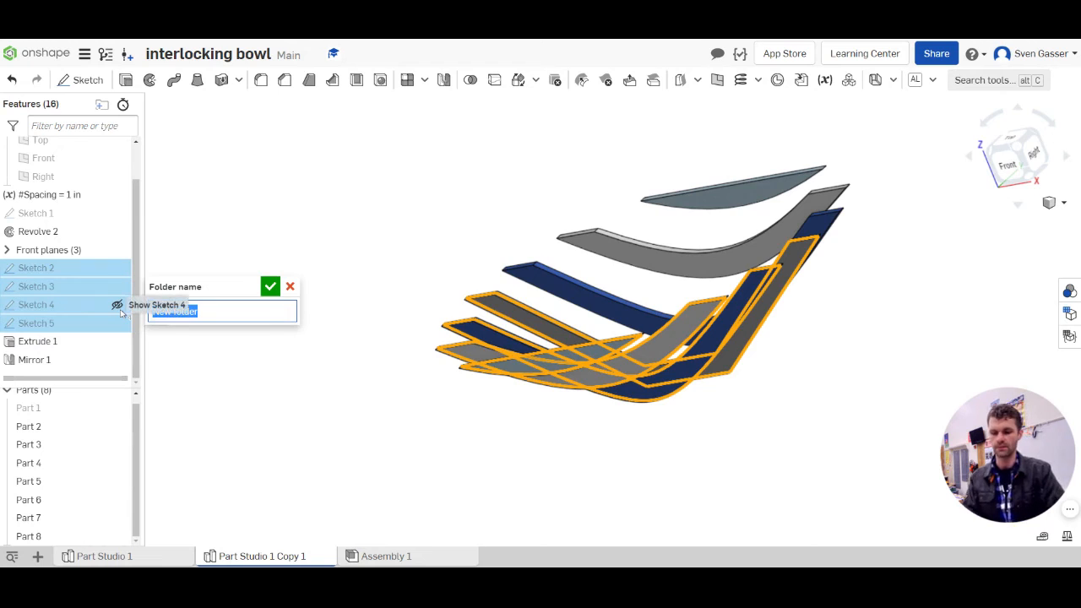
text(P)
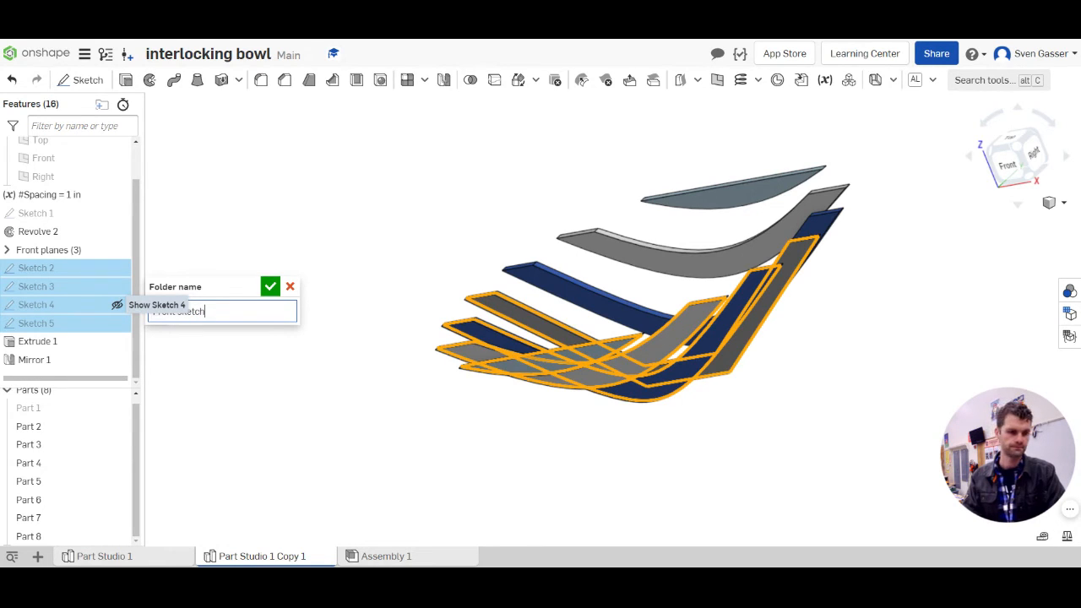
key(Return)
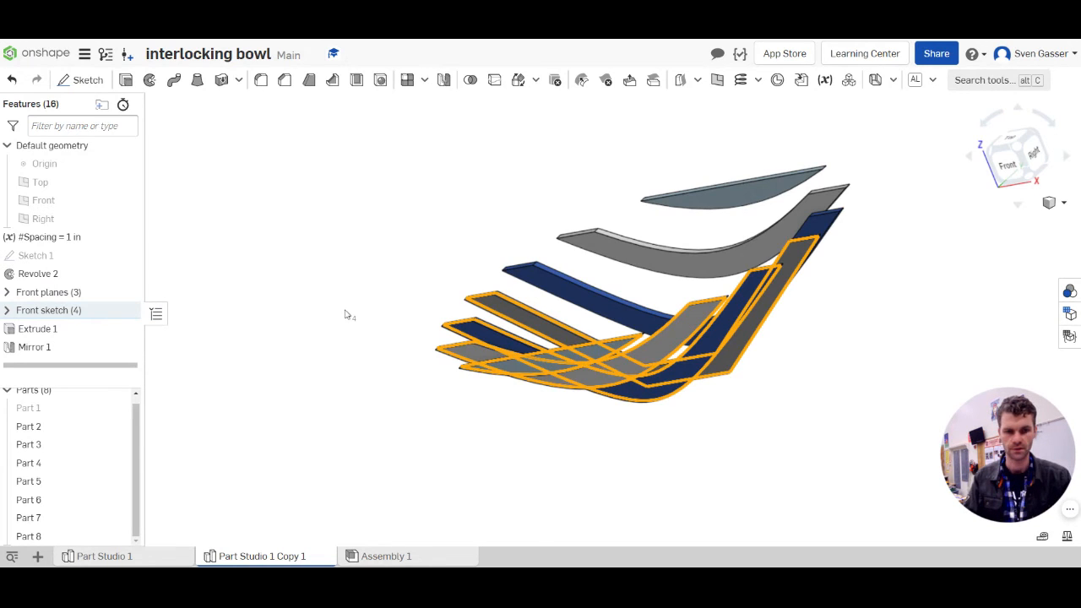
key(Up)
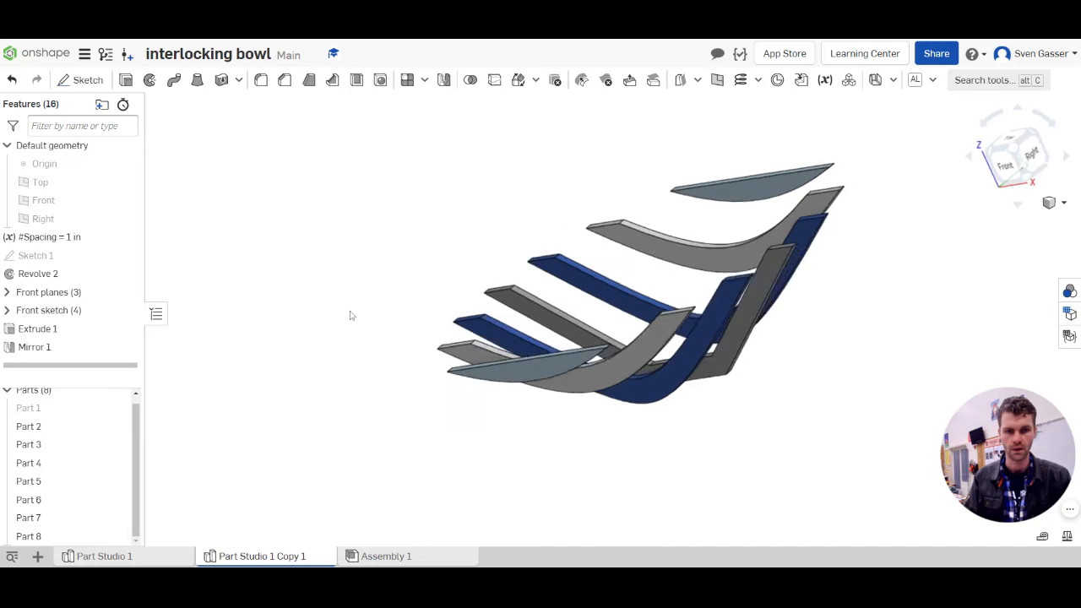
right_drag(338, 329, 352, 322)
scroll(351, 321, down, 4)
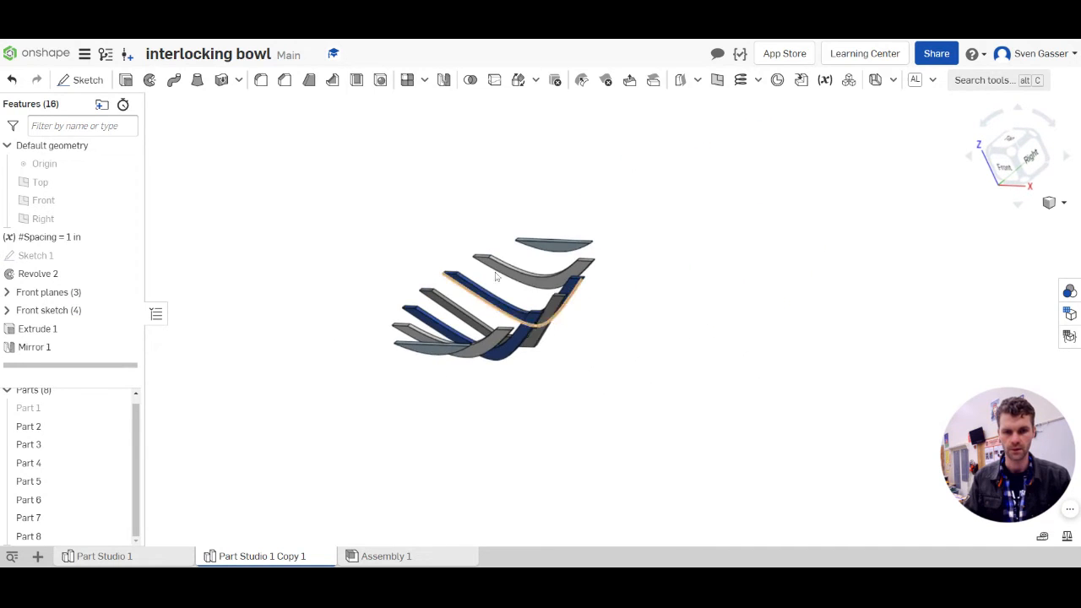
scroll(496, 275, up, 3)
right_drag(473, 309, 451, 319)
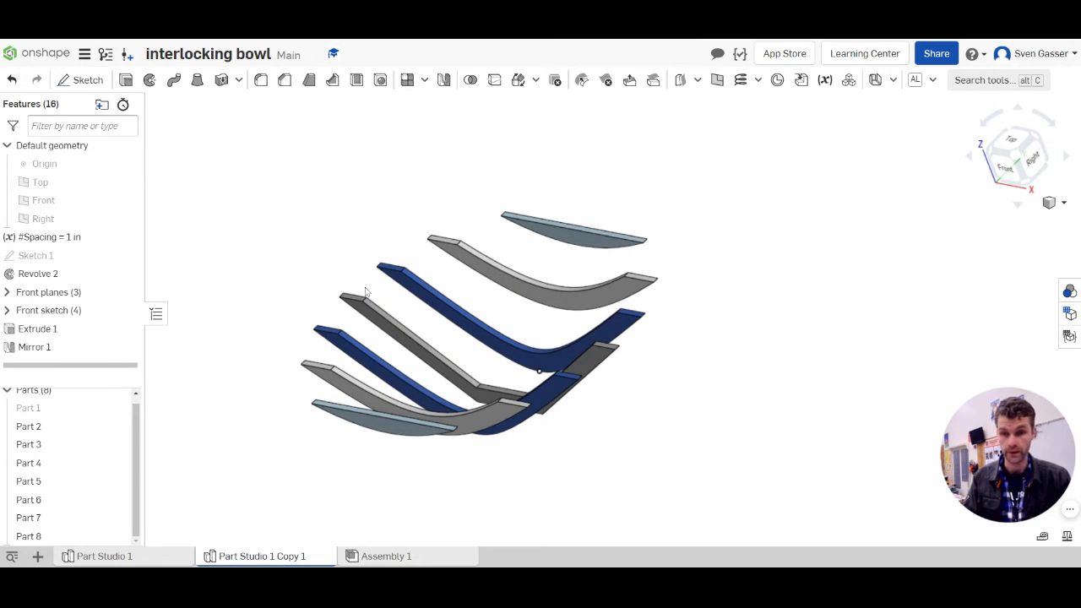
right_drag(340, 313, 348, 306)
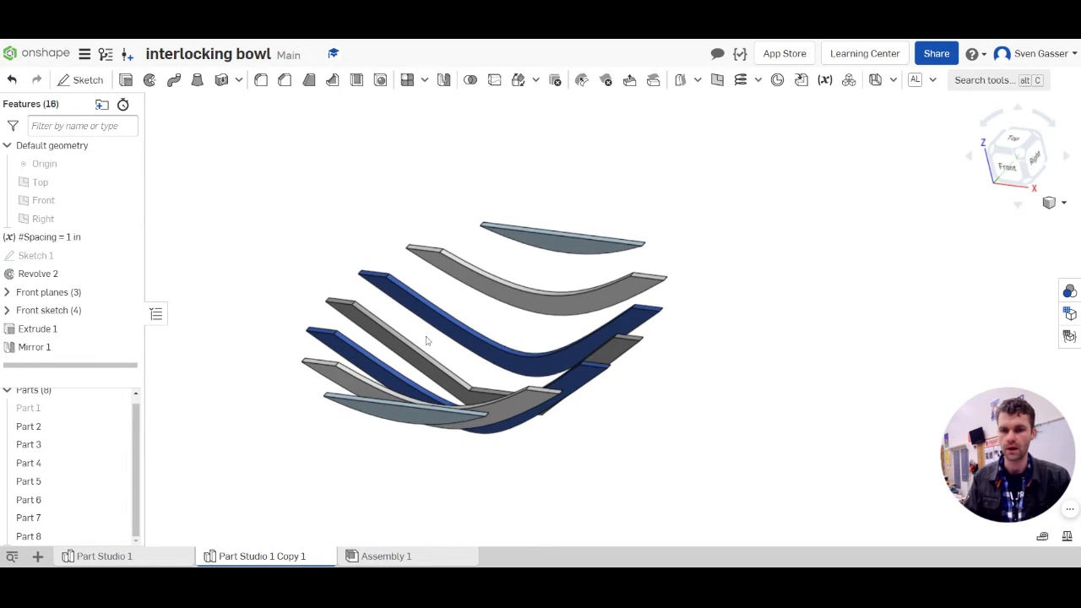
mouse_move(428, 341)
right_down()
mouse_move(406, 358)
mouse_move(423, 342)
right_up()
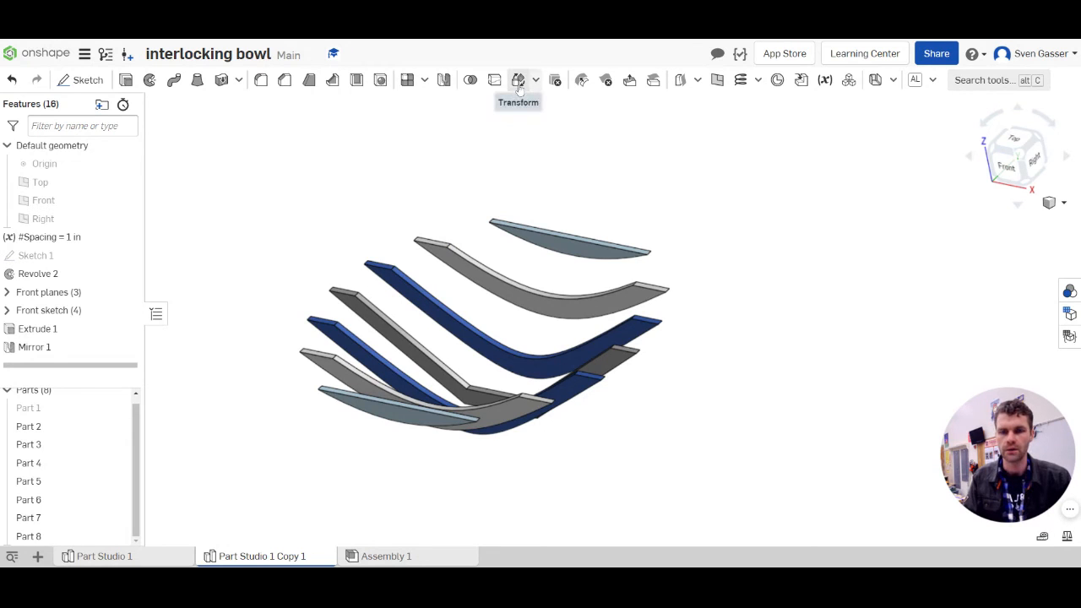
Start a Rotate transform on all seven visible ribs, Part 2 through Part 8, with an angle of 90 deg.
mouse_move(520, 81)
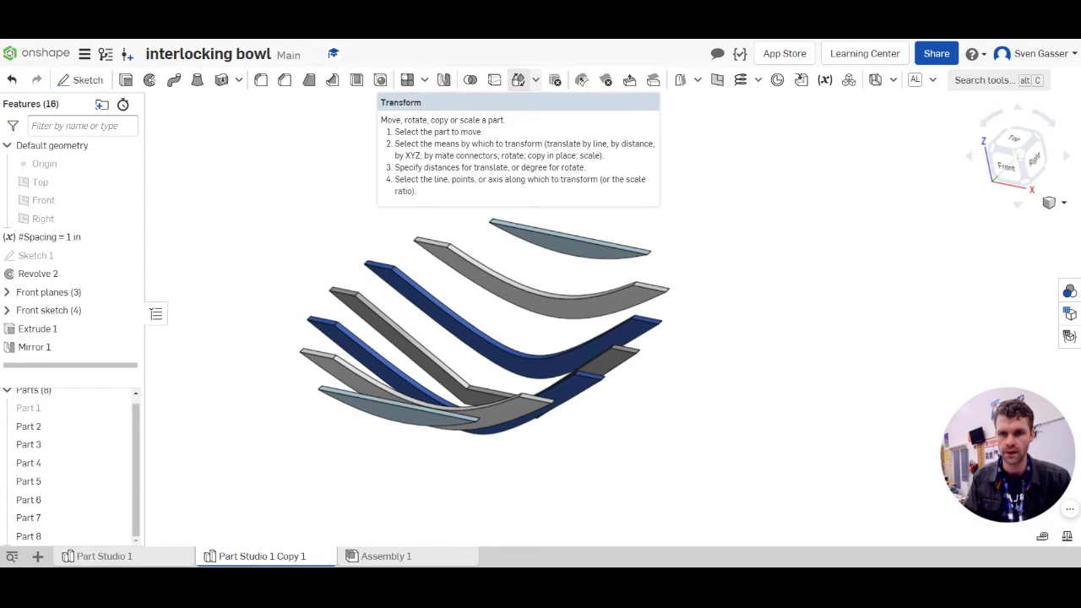
click(518, 81)
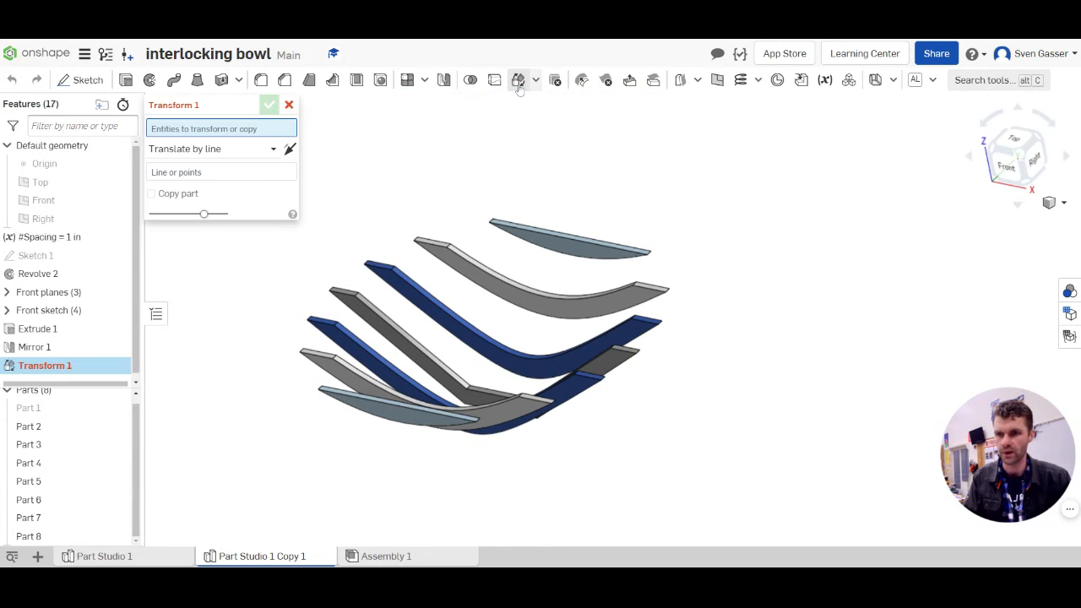
click(273, 151)
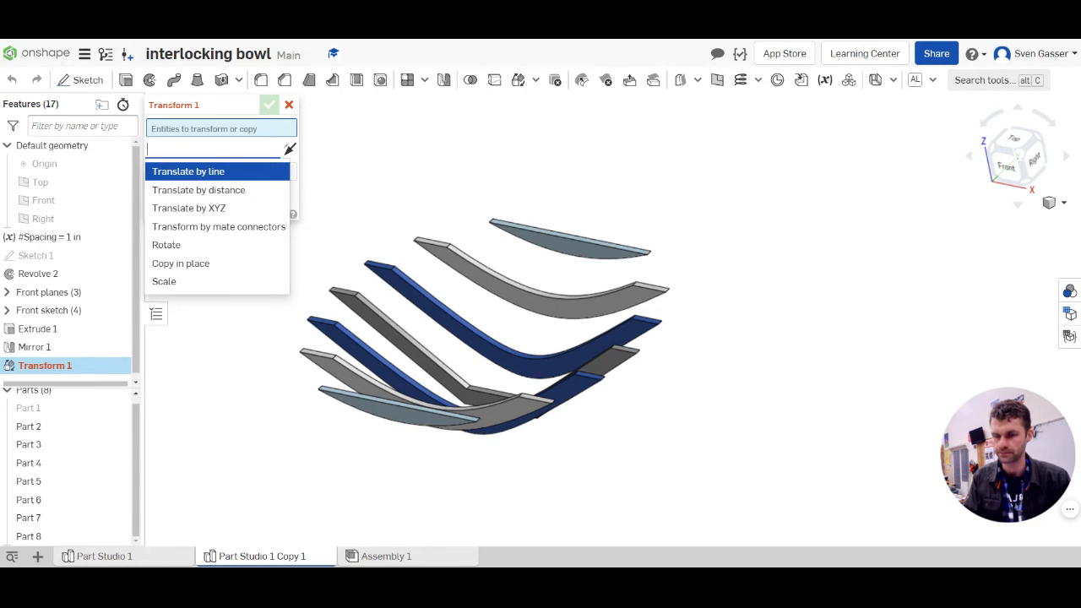
click(166, 244)
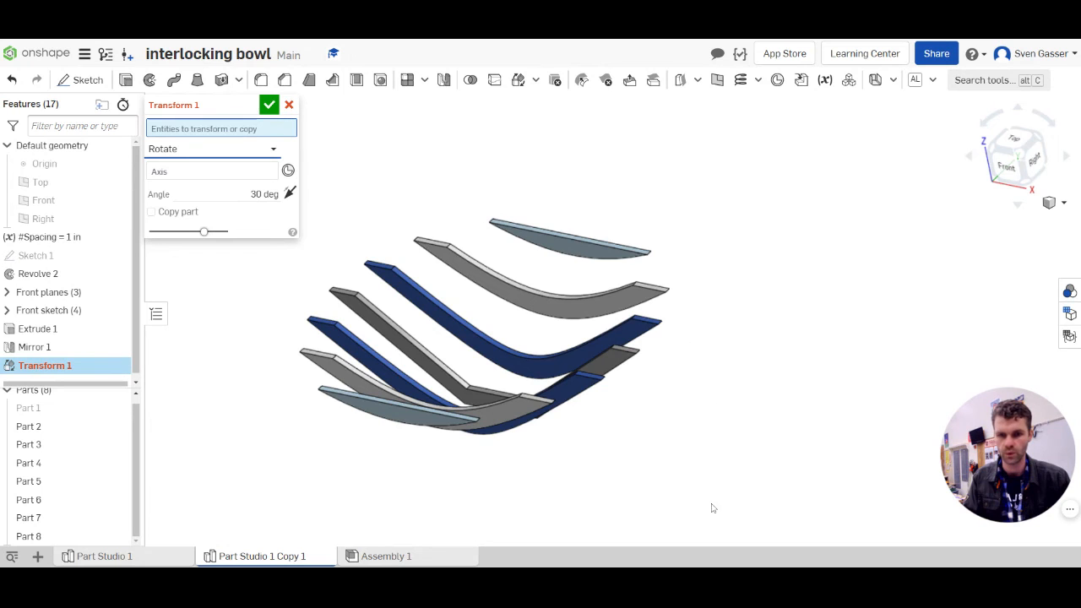
drag(712, 506, 338, 218)
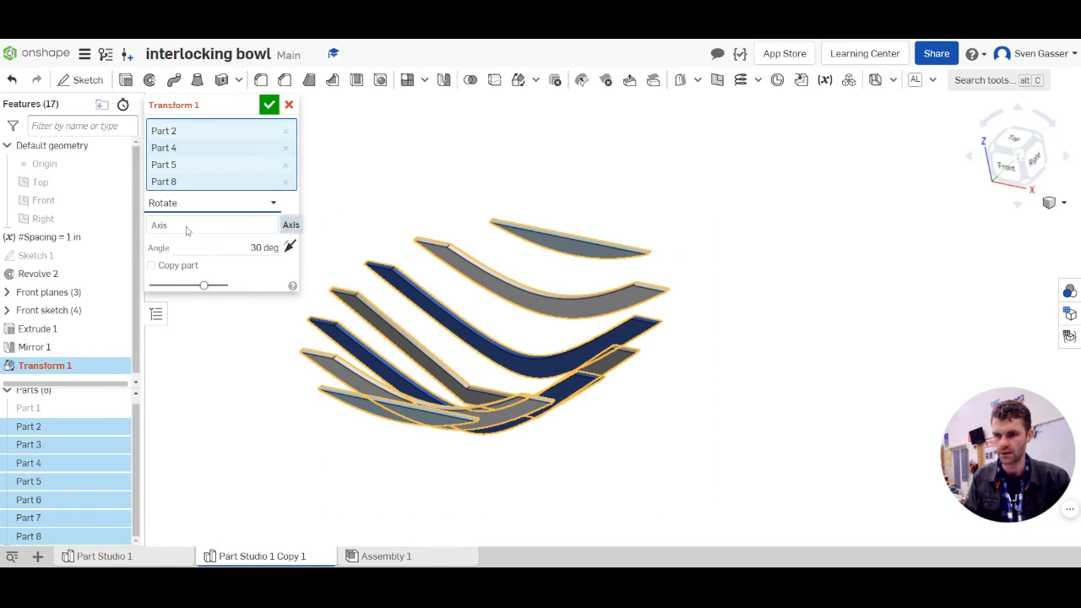
click(221, 243)
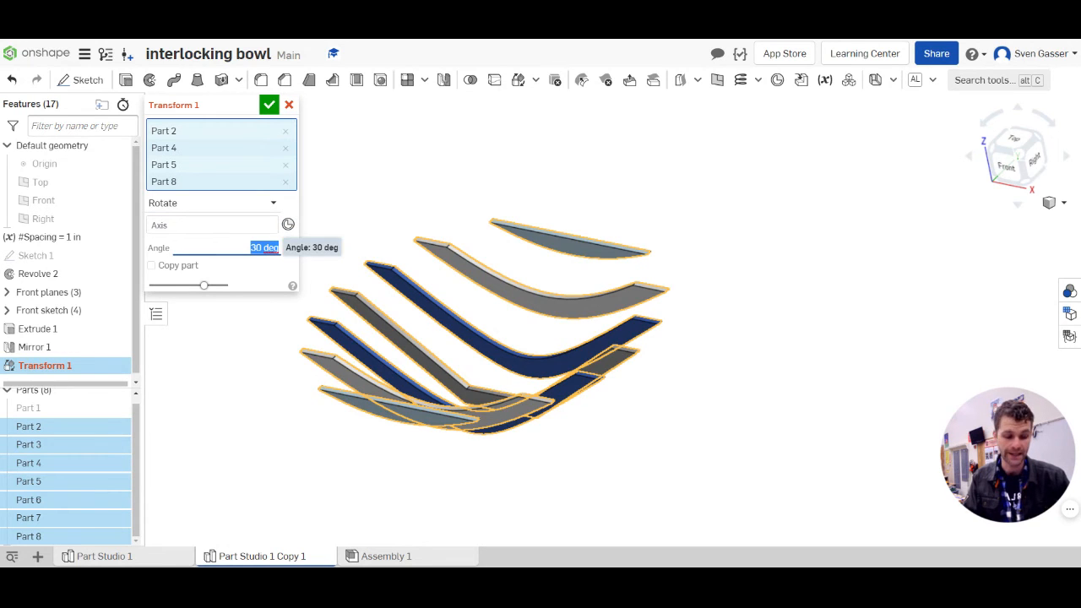
text(90)
key(Return)
Use Sketch 1's vertical line as the rotation axis, create the rotated ribs as copies, and hide Sketch 1.
click(198, 224)
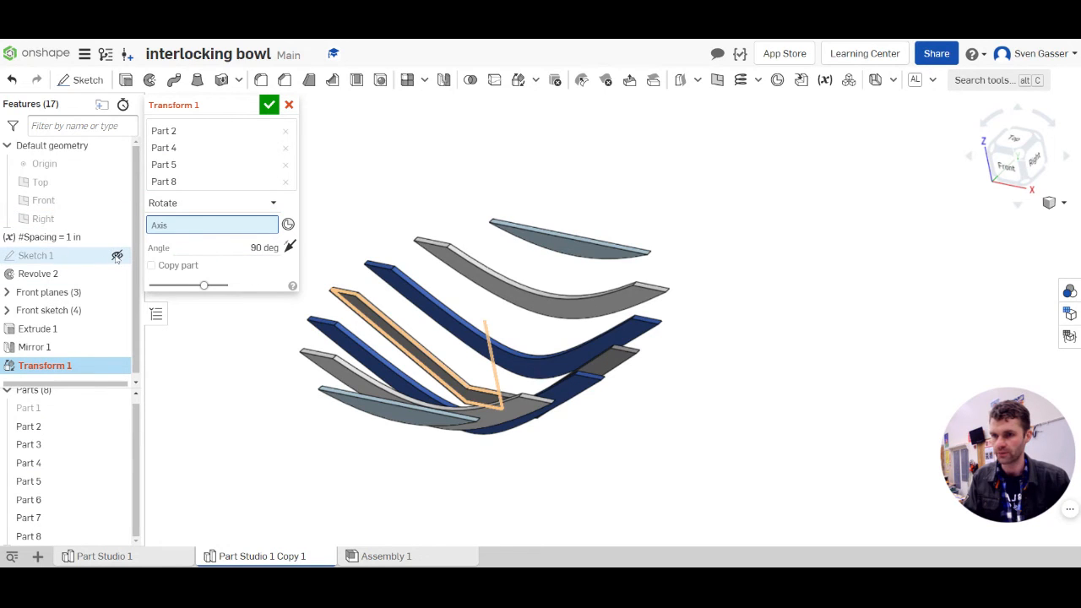
click(117, 256)
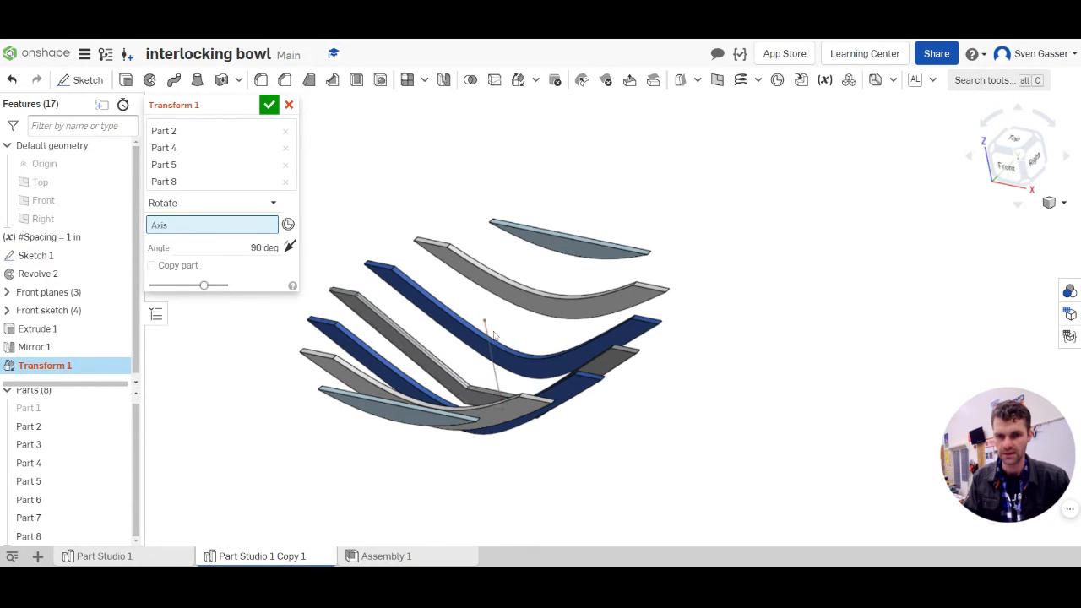
key(shift+5)
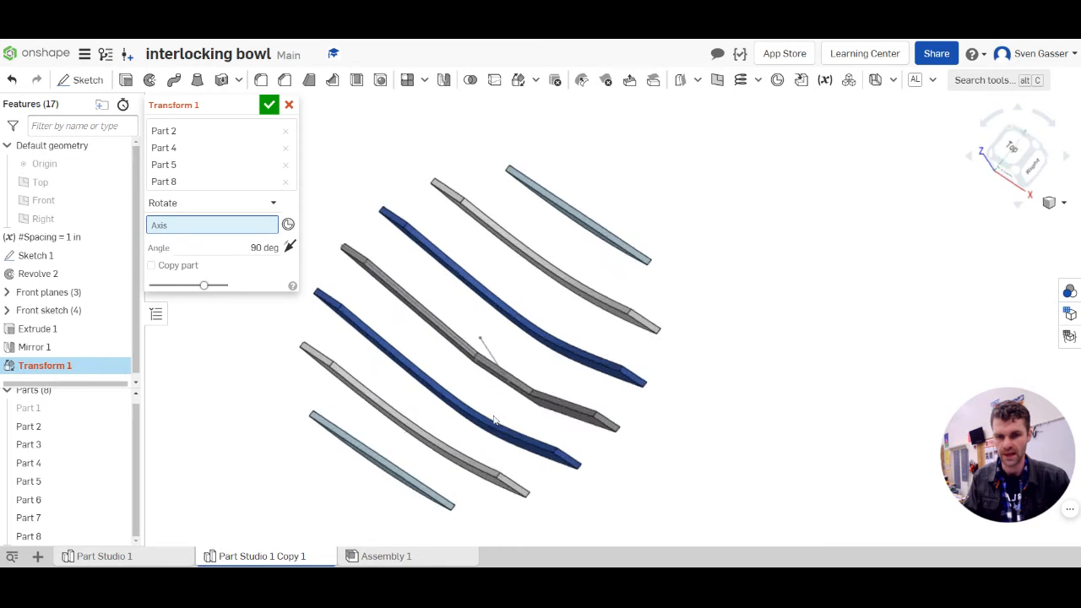
key(shift+7)
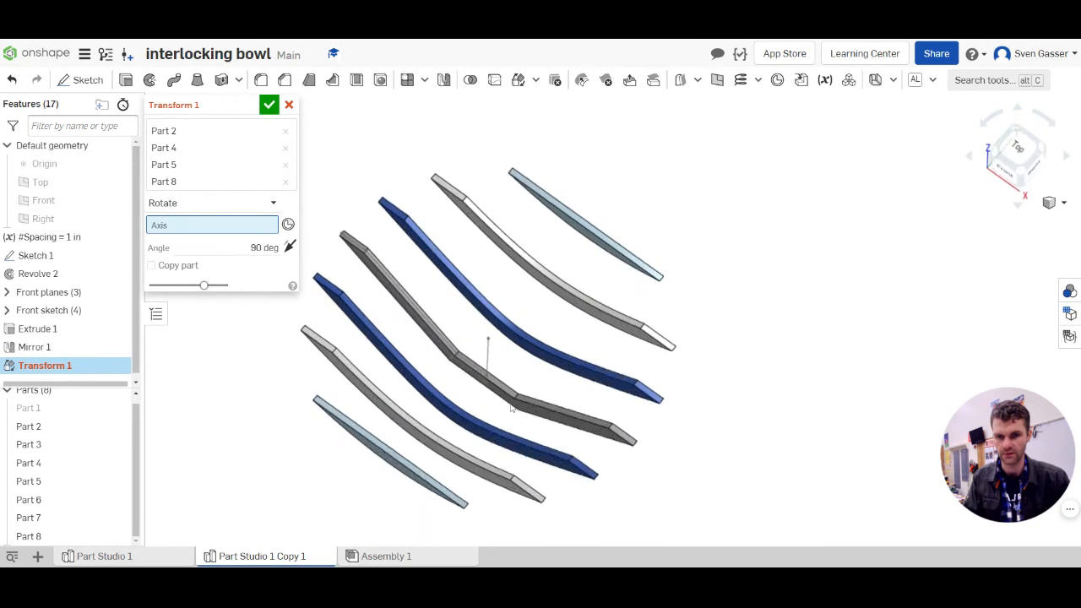
click(487, 373)
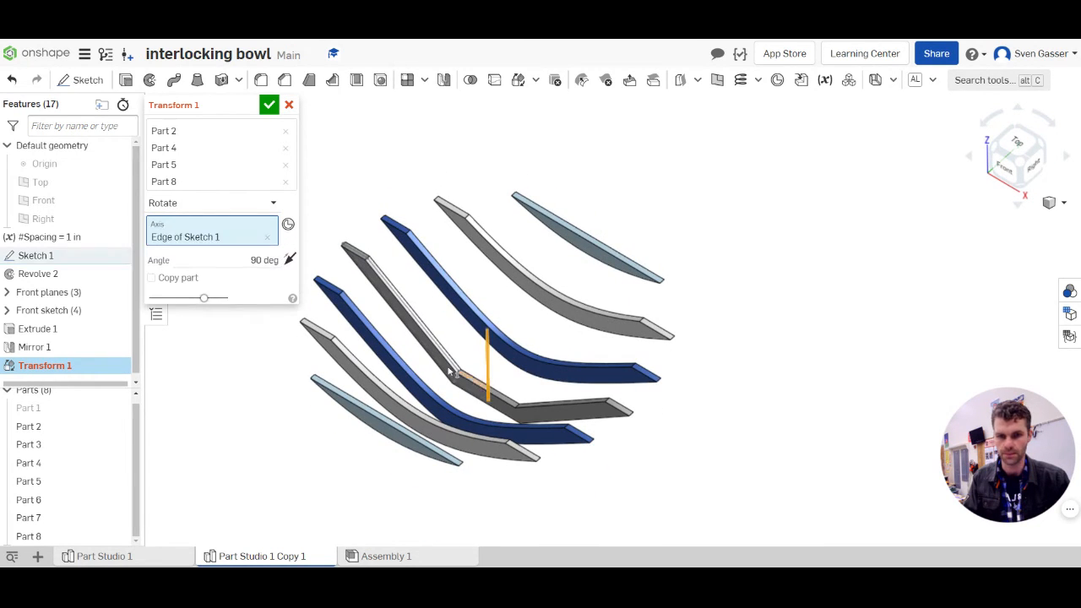
mouse_move(462, 385)
right_down()
mouse_move(470, 363)
mouse_move(567, 367)
mouse_move(488, 377)
right_up()
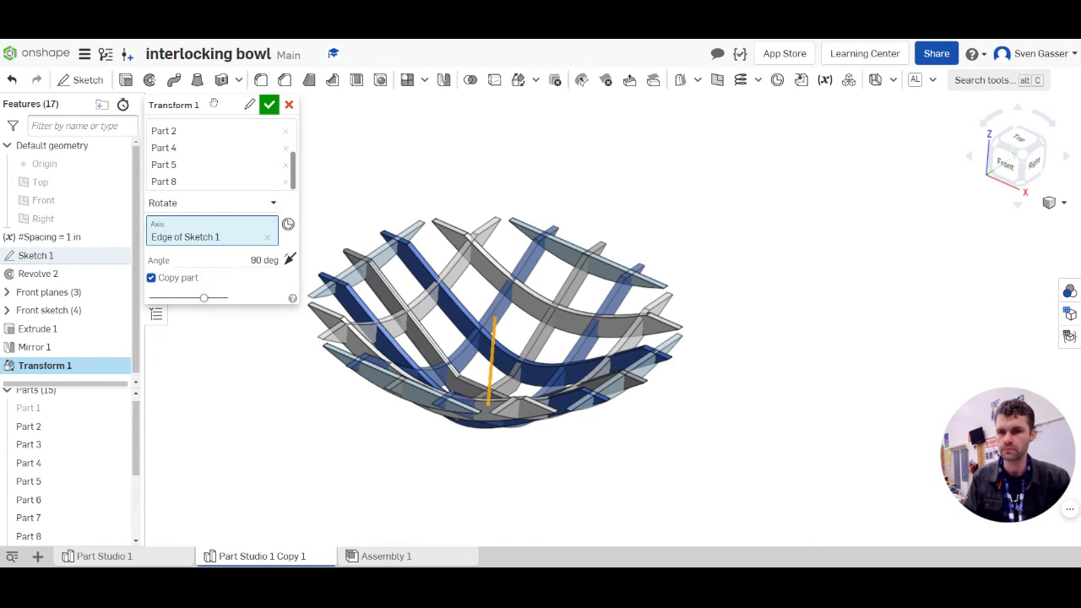
click(268, 107)
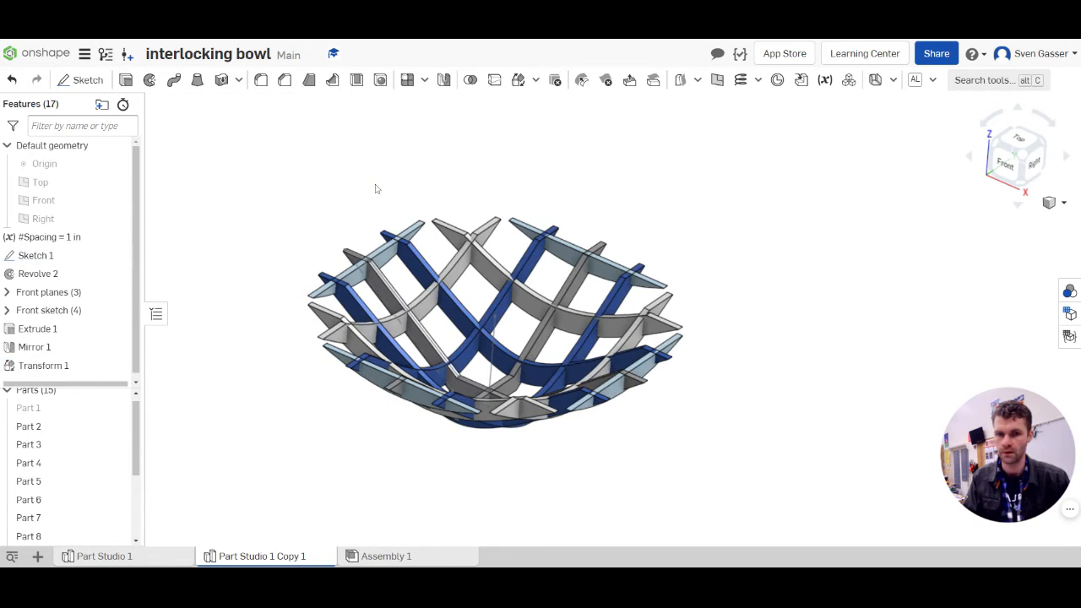
click(113, 255)
Examine from several angles how the original ribs and their rotated copies cross.
right_drag(393, 382, 439, 374)
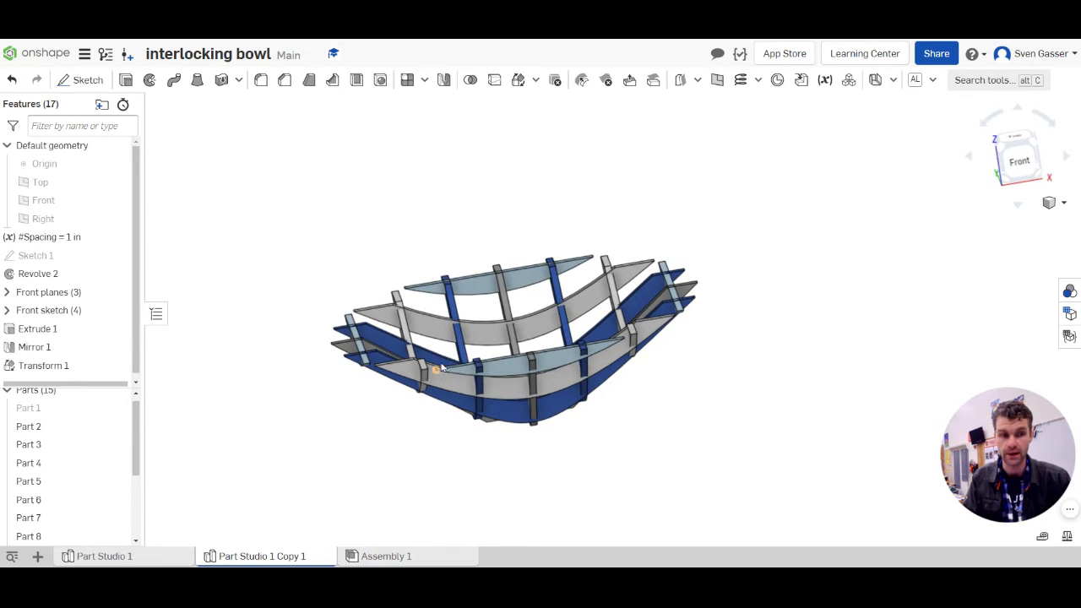
scroll(498, 372, up, 4)
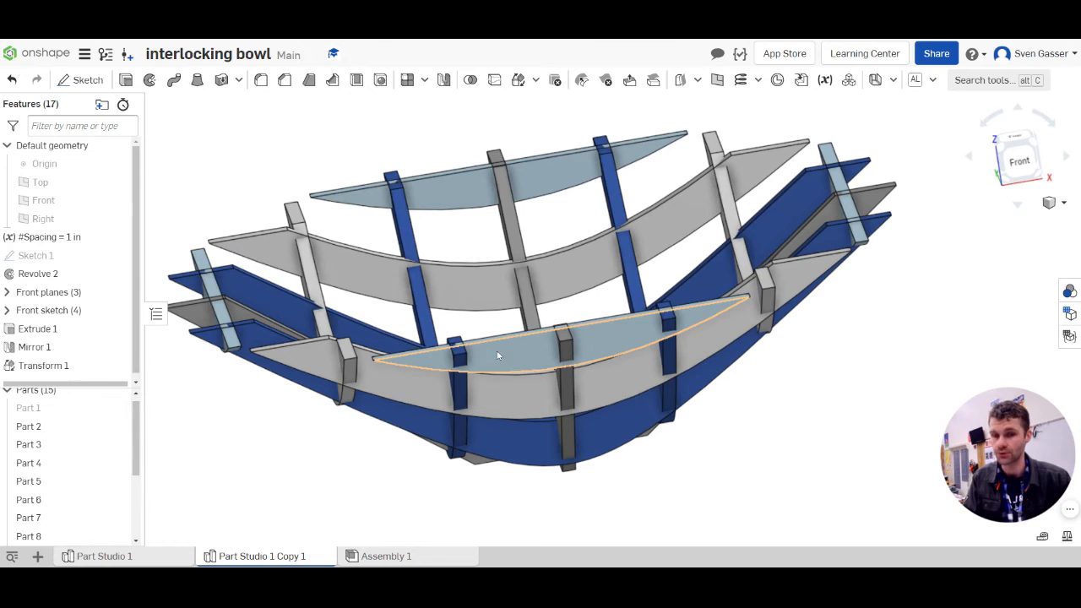
scroll(393, 350, up, 3)
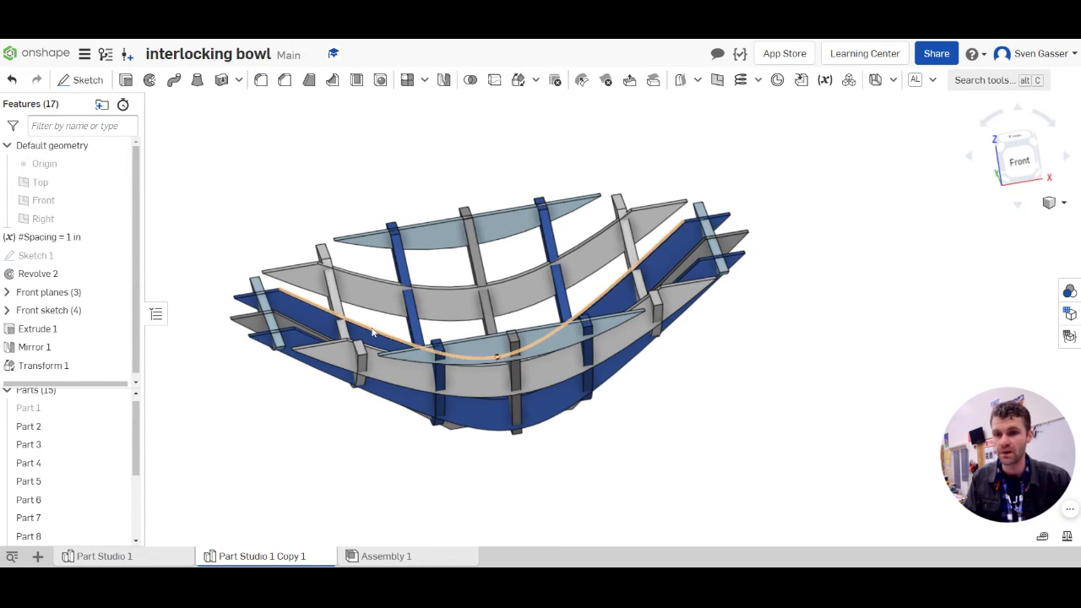
right_drag(390, 341, 359, 354)
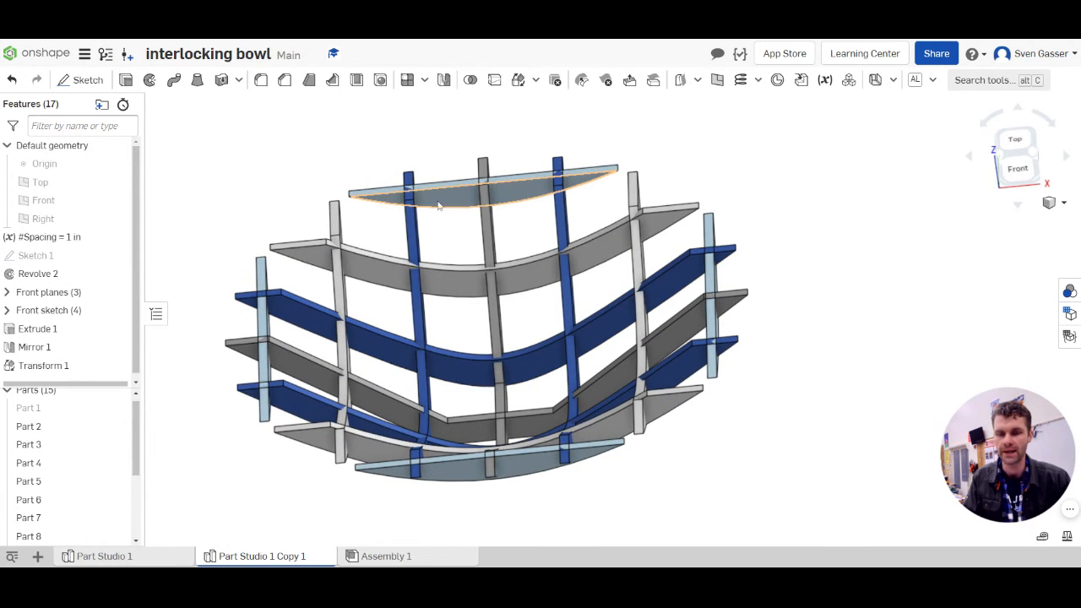
right_drag(438, 205, 447, 292)
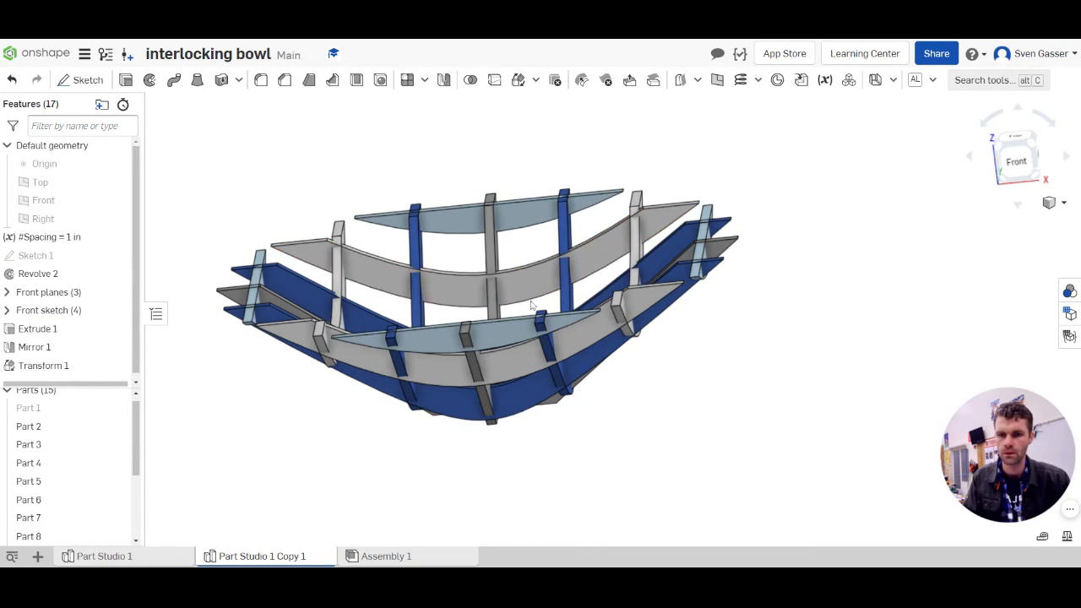
right_drag(537, 285, 523, 314)
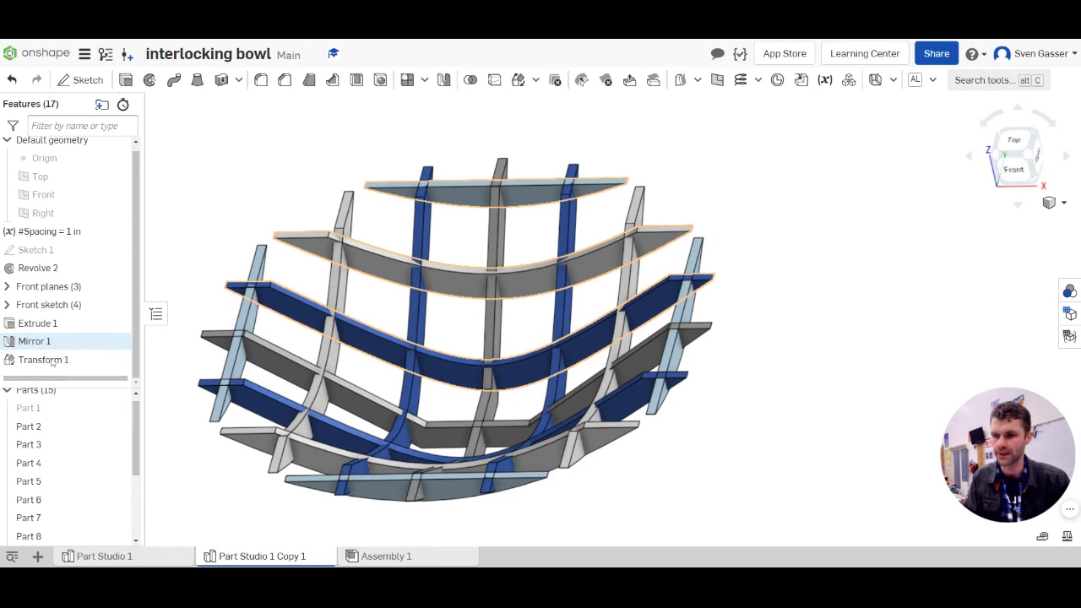
Edit Transform 1 to leave out Part 3, Part 4 and Part 5, copying only Part 2, Part 6, Part 7 and Part 8.
double_click(43, 365)
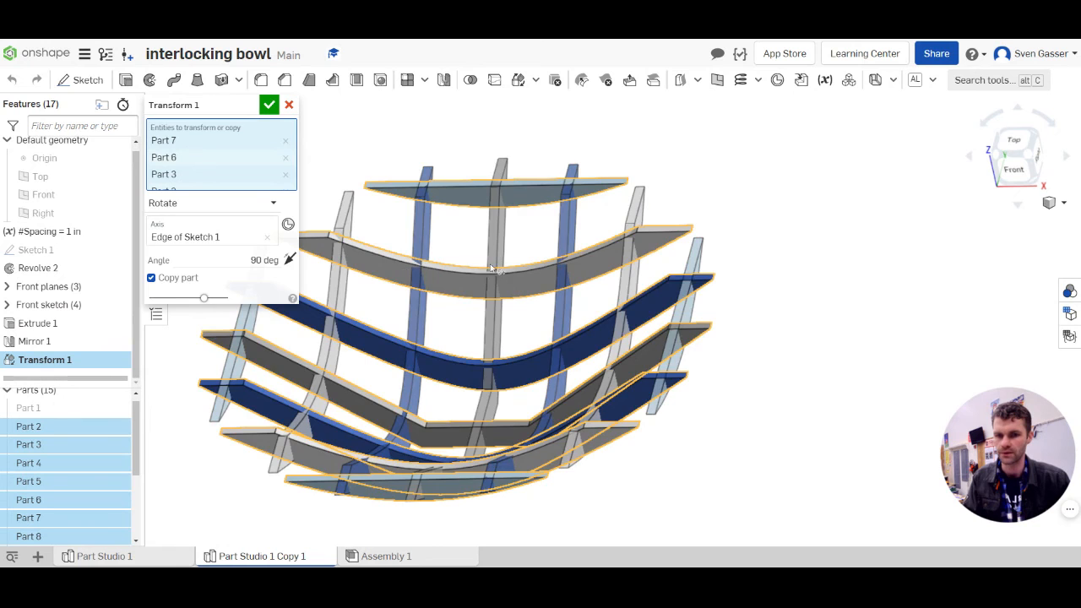
scroll(492, 269, down, 3)
right_drag(491, 269, 500, 304)
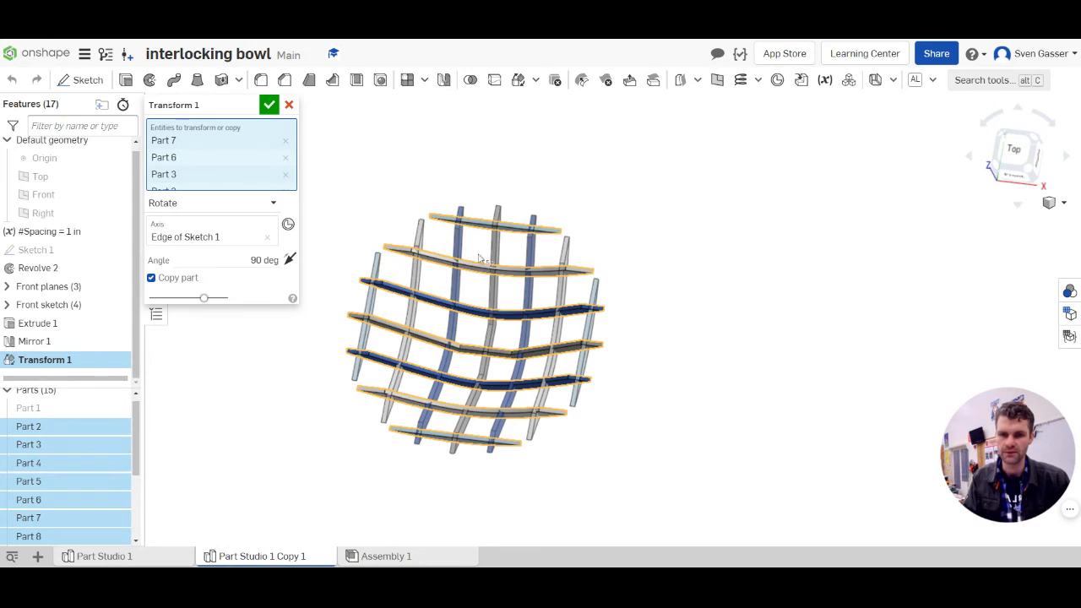
click(460, 384)
click(426, 397)
click(443, 433)
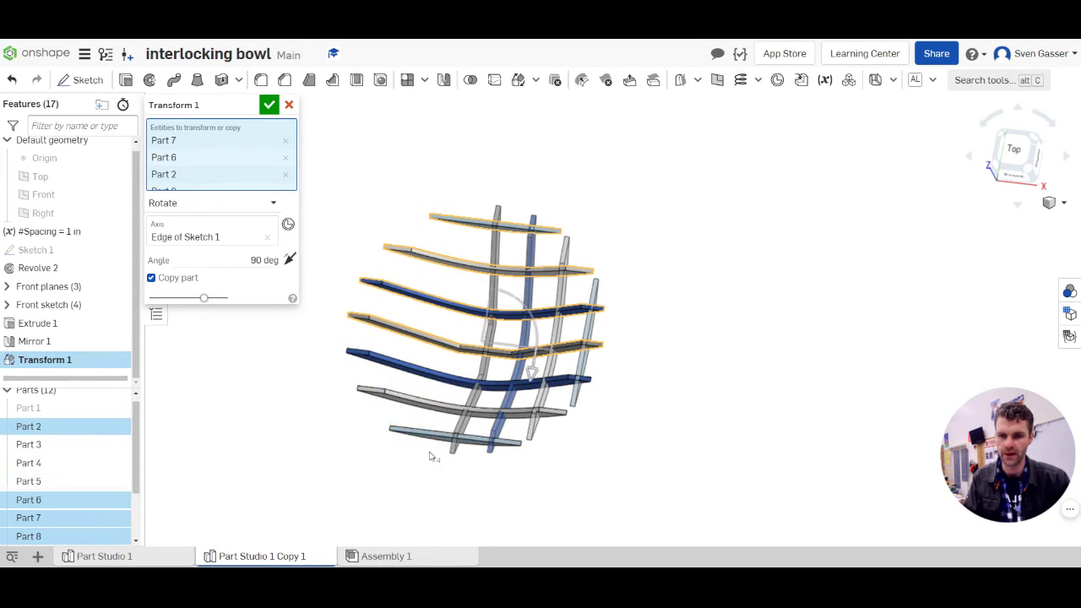
right_drag(427, 398, 494, 356)
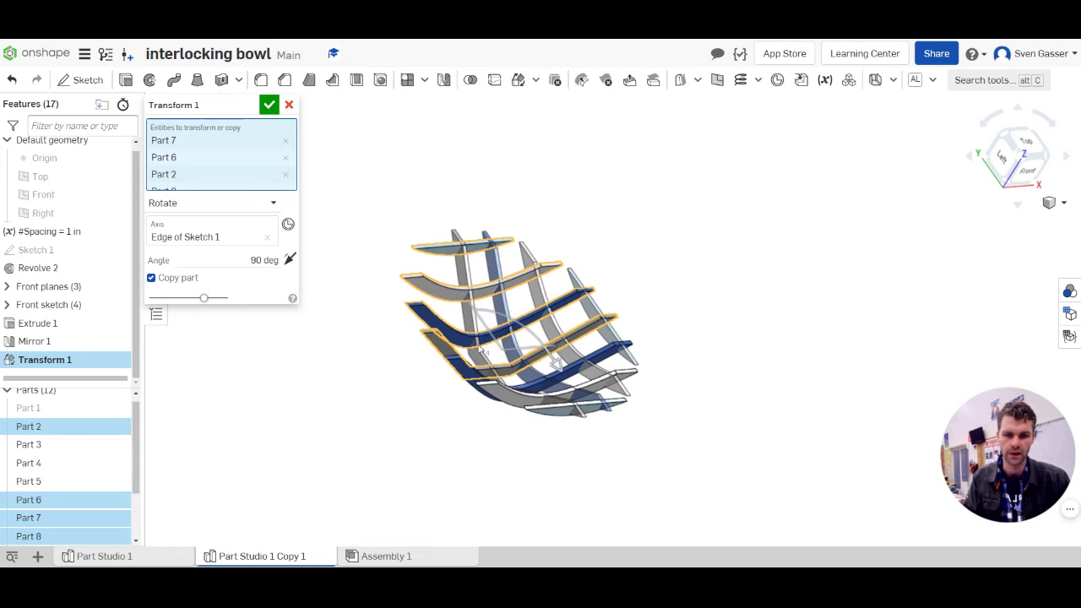
scroll(561, 351, up, 5)
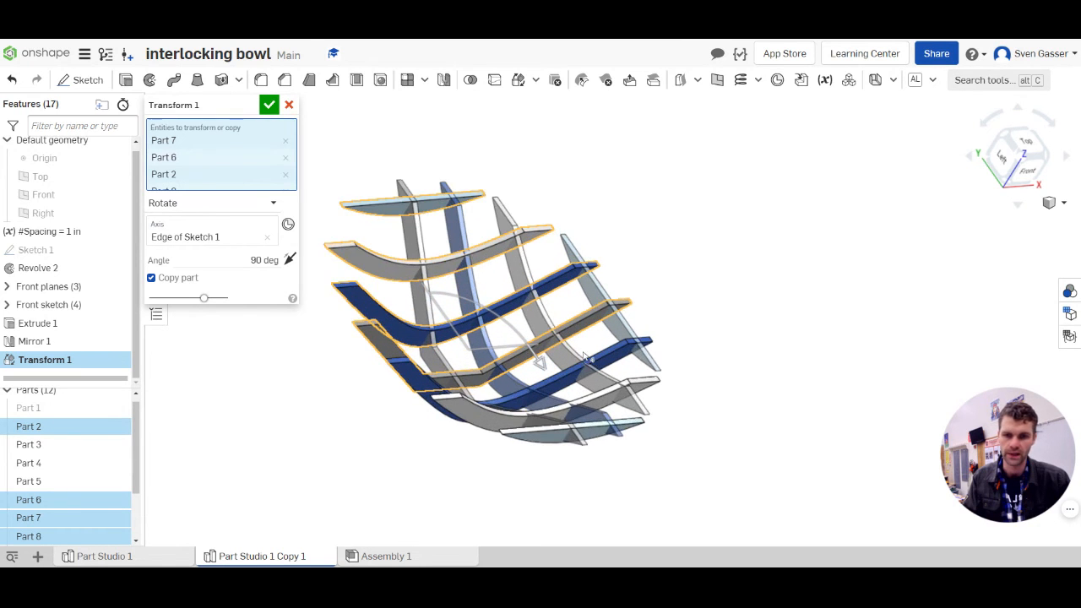
mouse_move(447, 311)
right_down()
mouse_move(429, 338)
mouse_move(509, 379)
mouse_move(525, 357)
mouse_move(461, 309)
right_up()
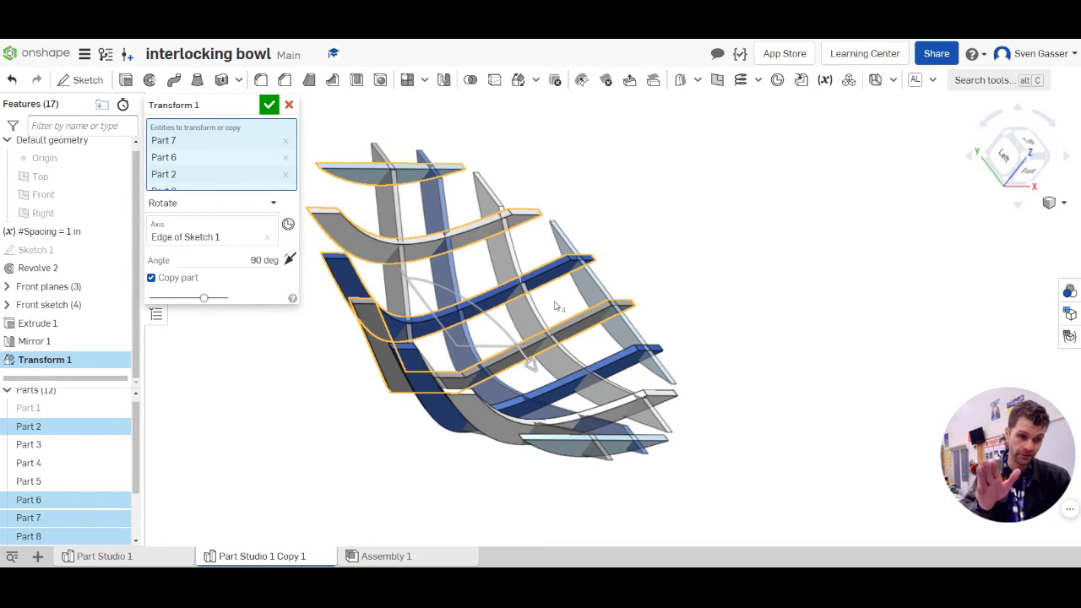
click(269, 105)
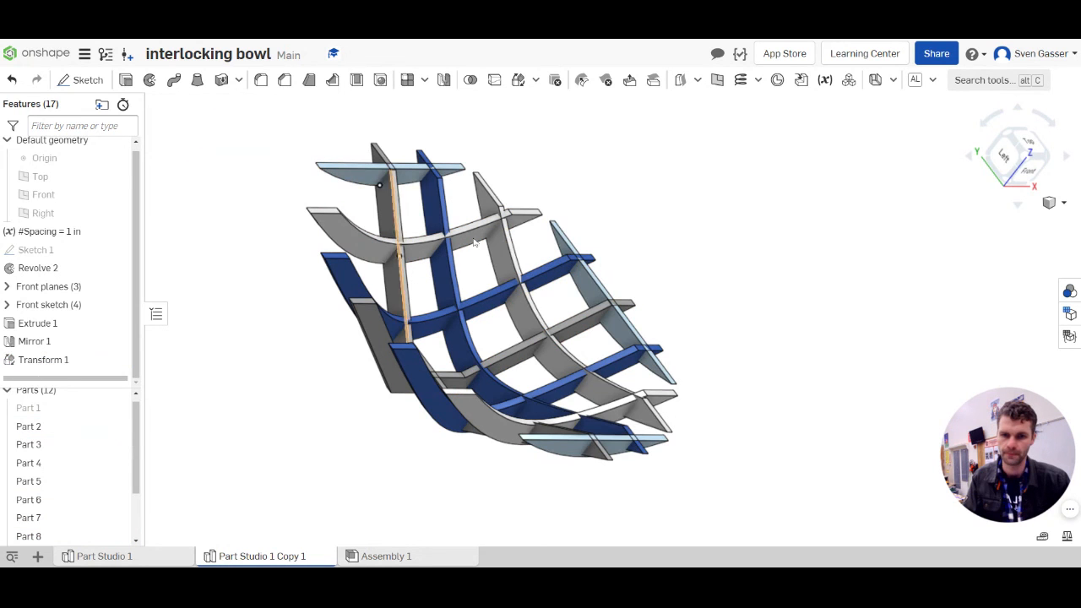
Start a new sketch on the flat face of the shortest, outermost rotated rib, seen from the left side.
click(1004, 155)
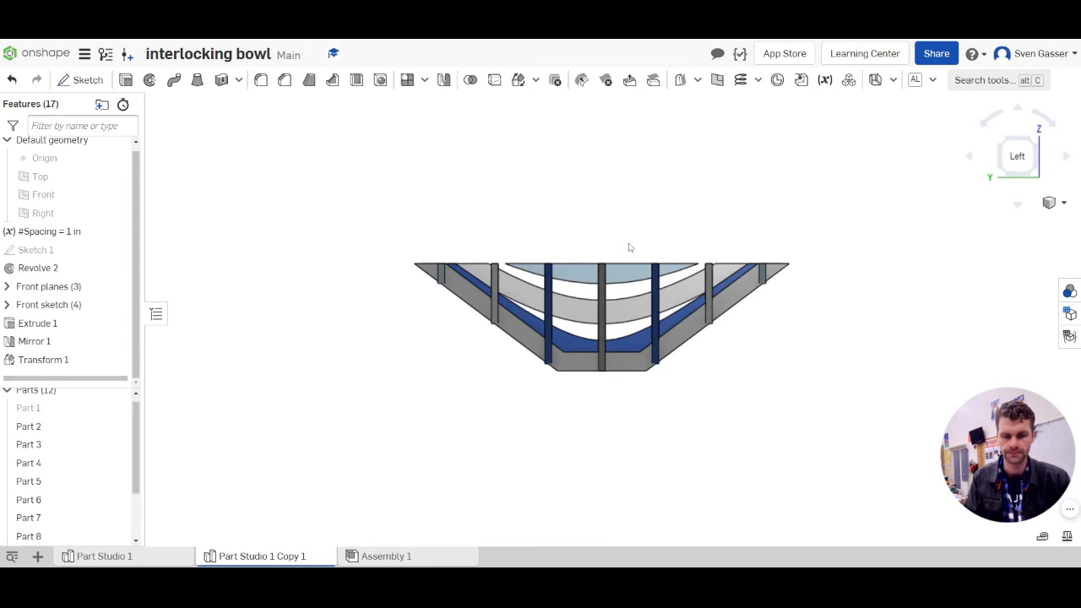
right_drag(627, 245, 622, 283)
scroll(622, 283, down, 2)
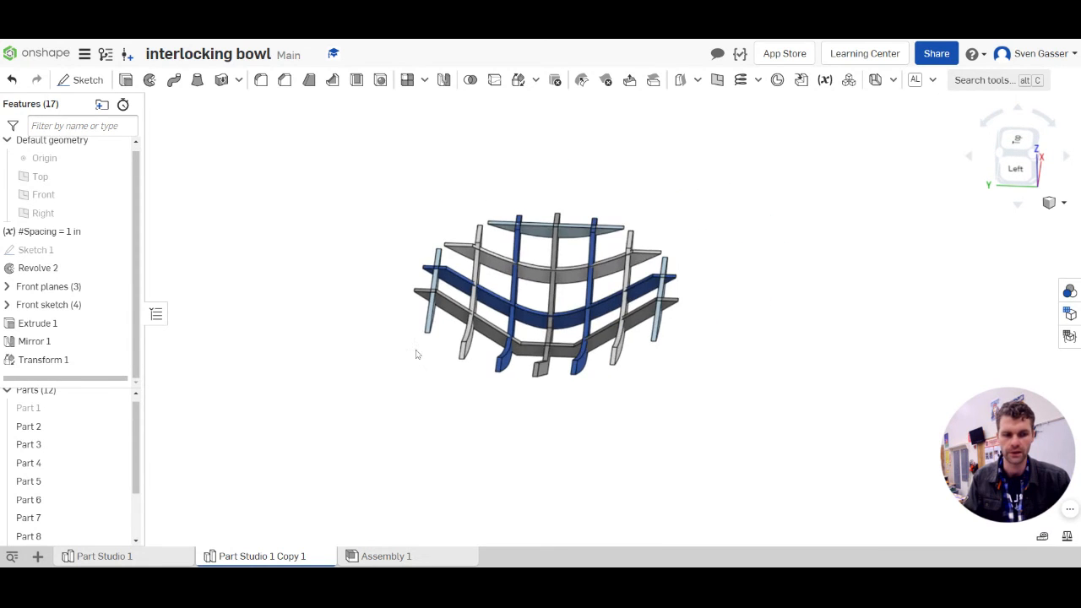
scroll(536, 292, up, 4)
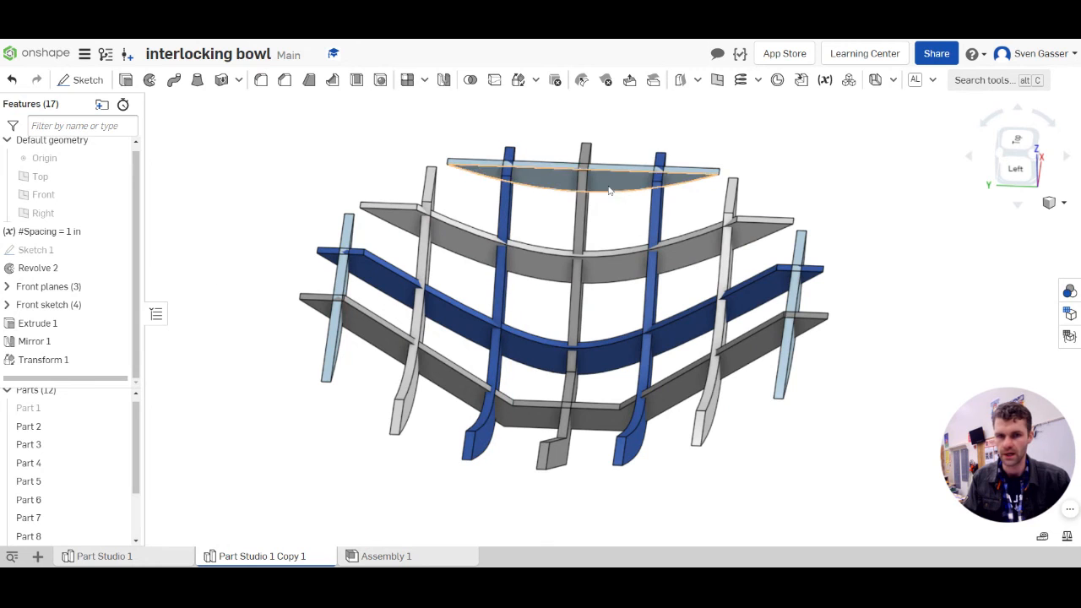
click(85, 81)
scroll(256, 236, down, 3)
scroll(439, 177, up, 4)
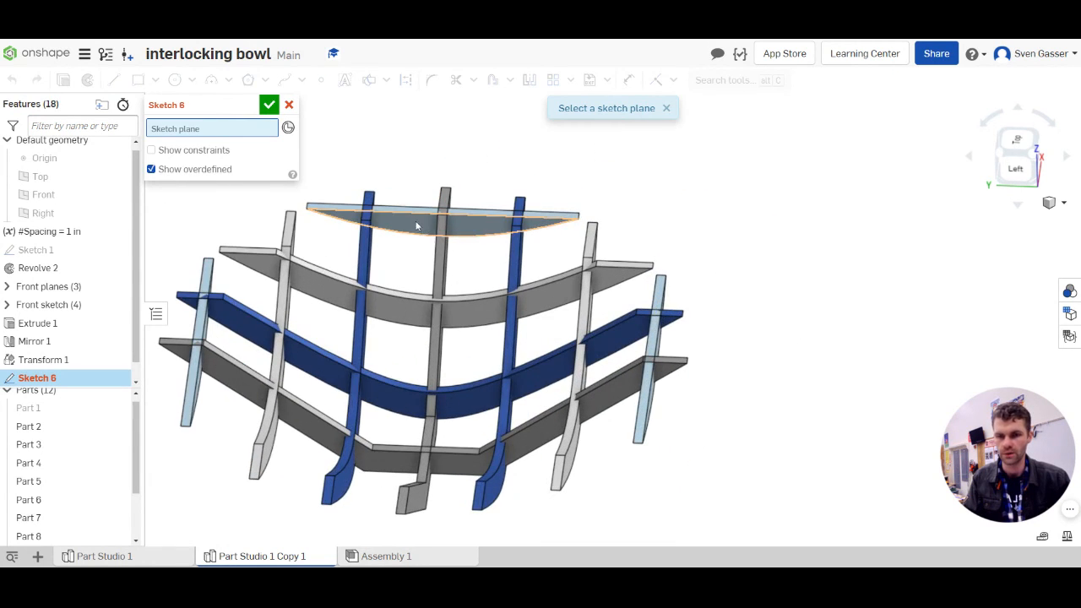
scroll(391, 235, up, 3)
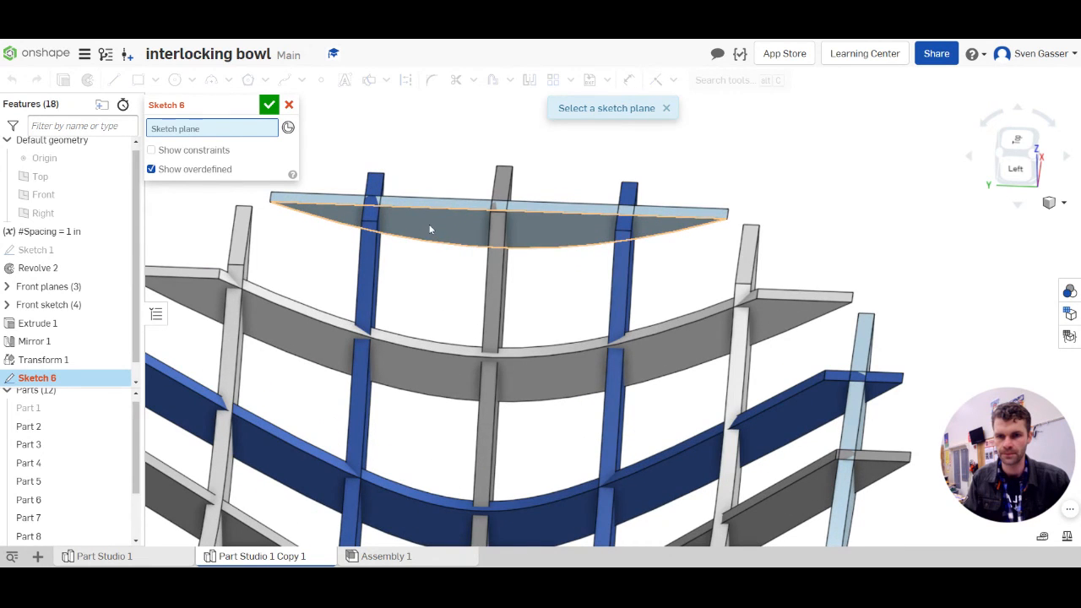
click(429, 229)
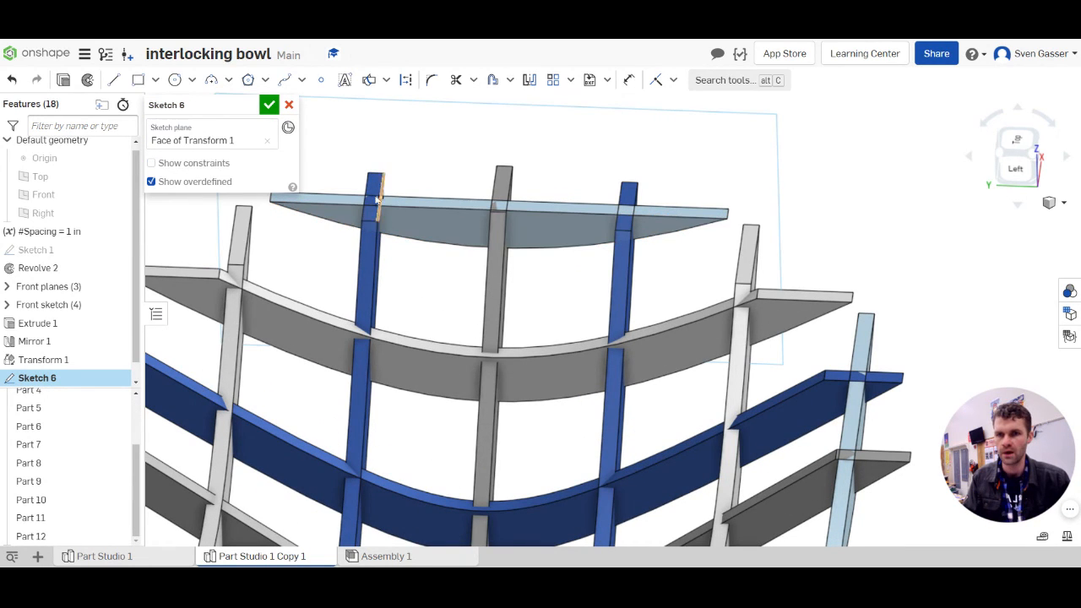
Use the Intersection tool to add the side faces of the three ribs crossing the outermost rotated rib to the sketch.
click(370, 81)
mouse_move(371, 253)
right_down()
mouse_move(430, 228)
mouse_move(353, 234)
right_up()
scroll(455, 228, up, 3)
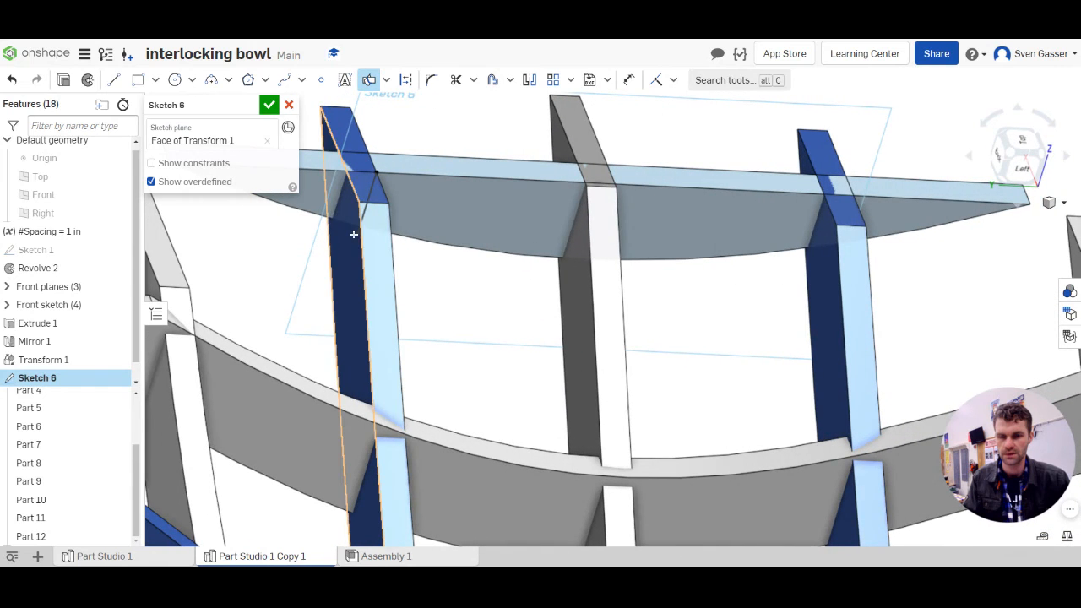
click(342, 232)
click(579, 296)
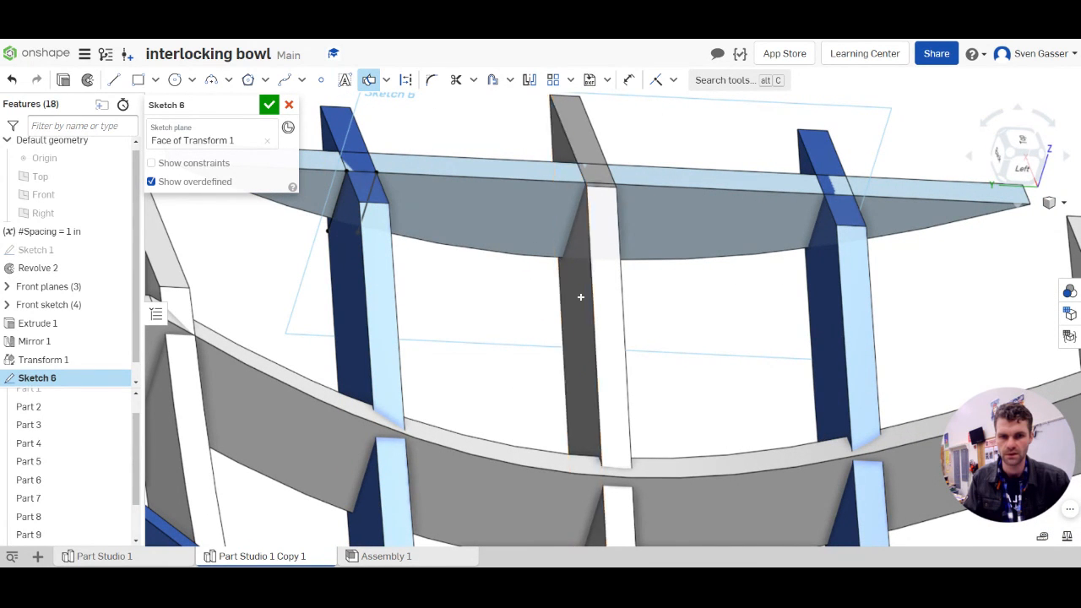
click(830, 303)
mouse_move(830, 303)
right_down()
mouse_move(854, 298)
mouse_move(524, 262)
right_up()
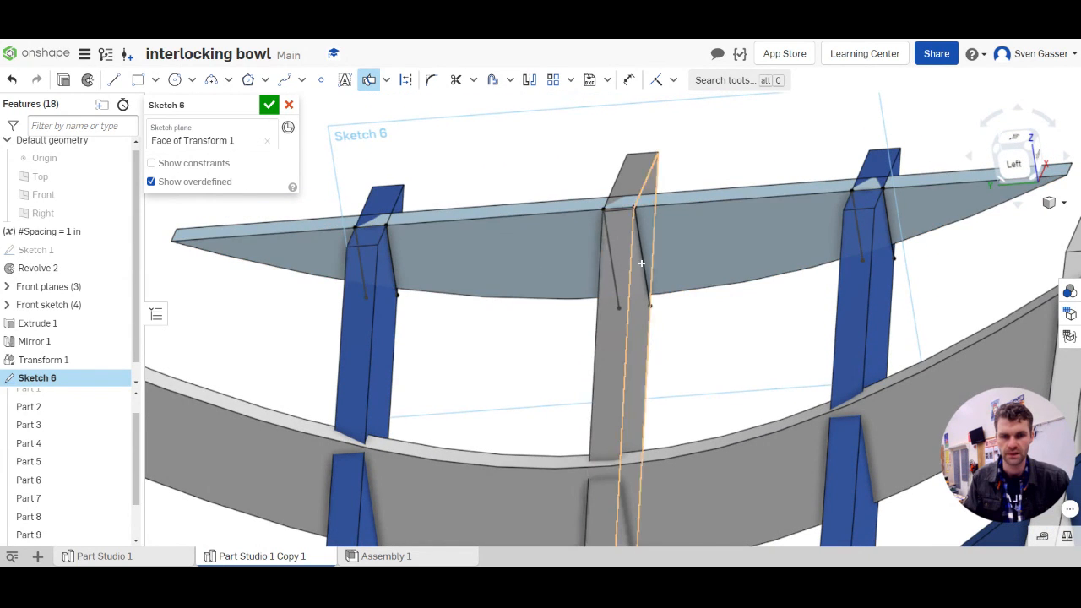
Hide all parts except the sketched outermost rib, Part 12, and view it straight from the left.
right_click(525, 256)
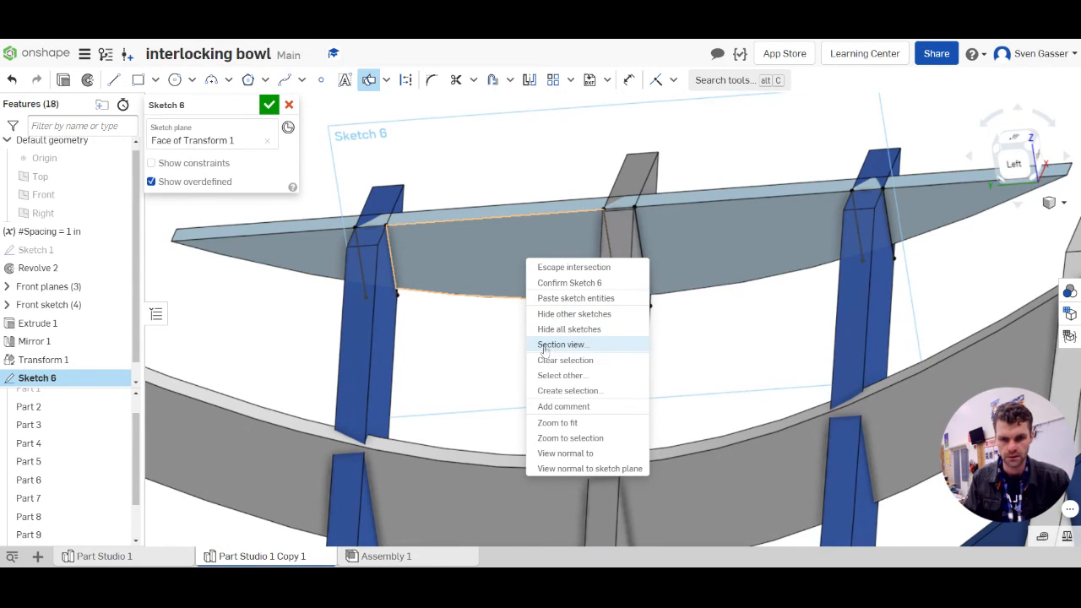
click(459, 332)
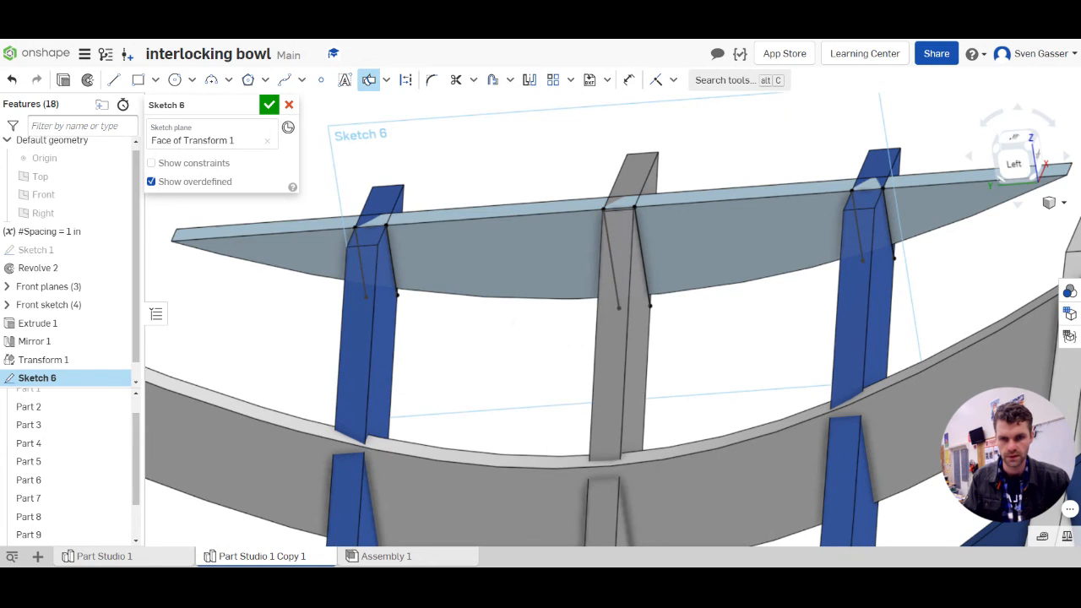
mouse_move(459, 332)
right_down()
mouse_move(482, 366)
mouse_move(730, 258)
right_up()
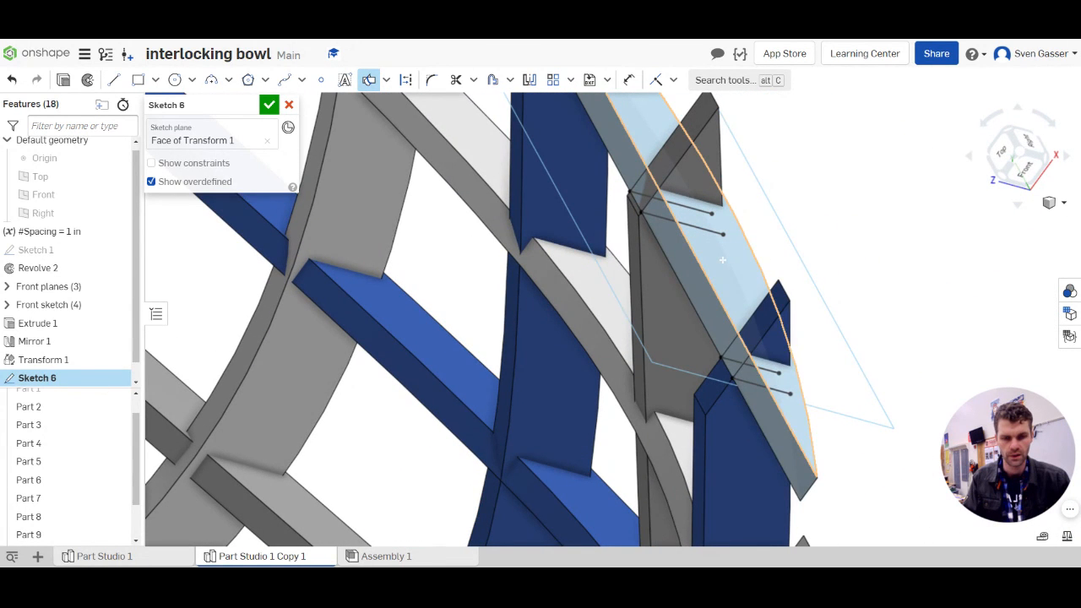
right_click(721, 264)
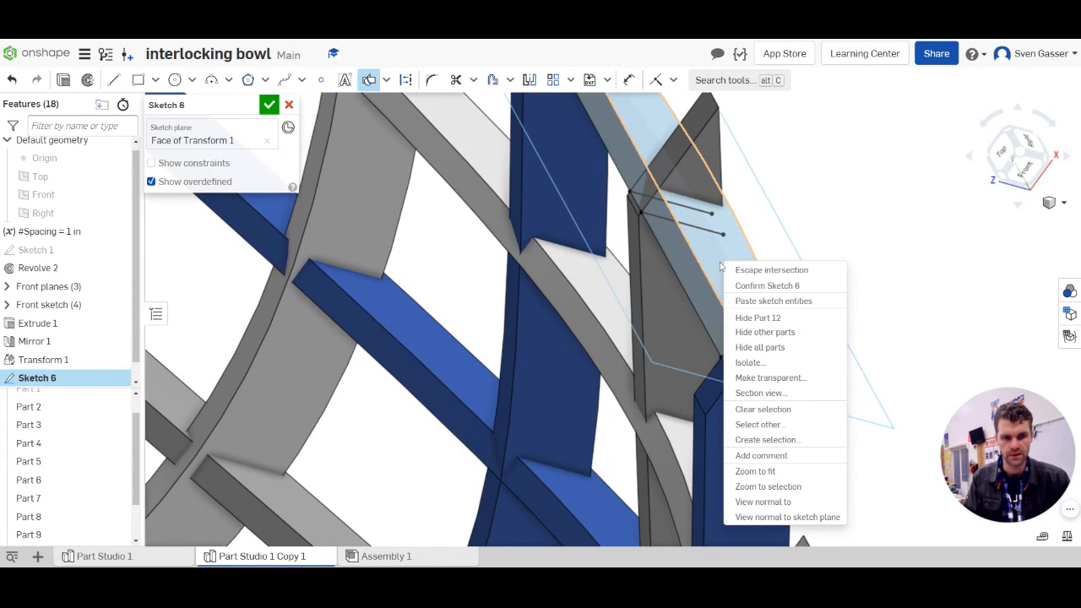
click(749, 335)
mouse_move(752, 339)
right_down()
mouse_move(596, 287)
mouse_move(576, 302)
mouse_move(714, 272)
mouse_move(743, 278)
mouse_move(694, 254)
right_up()
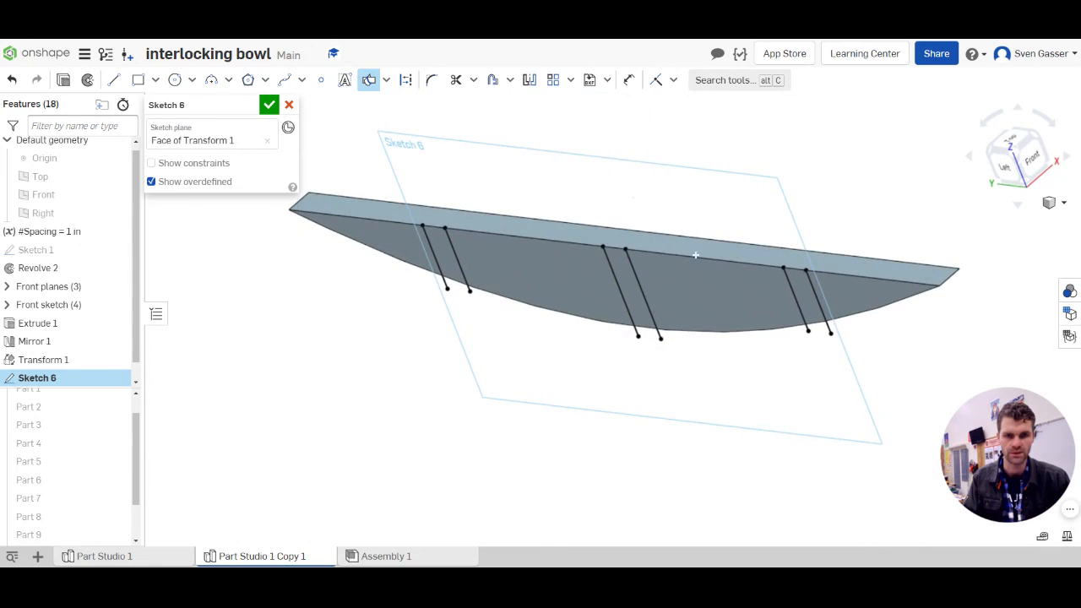
right_drag(793, 262, 852, 282)
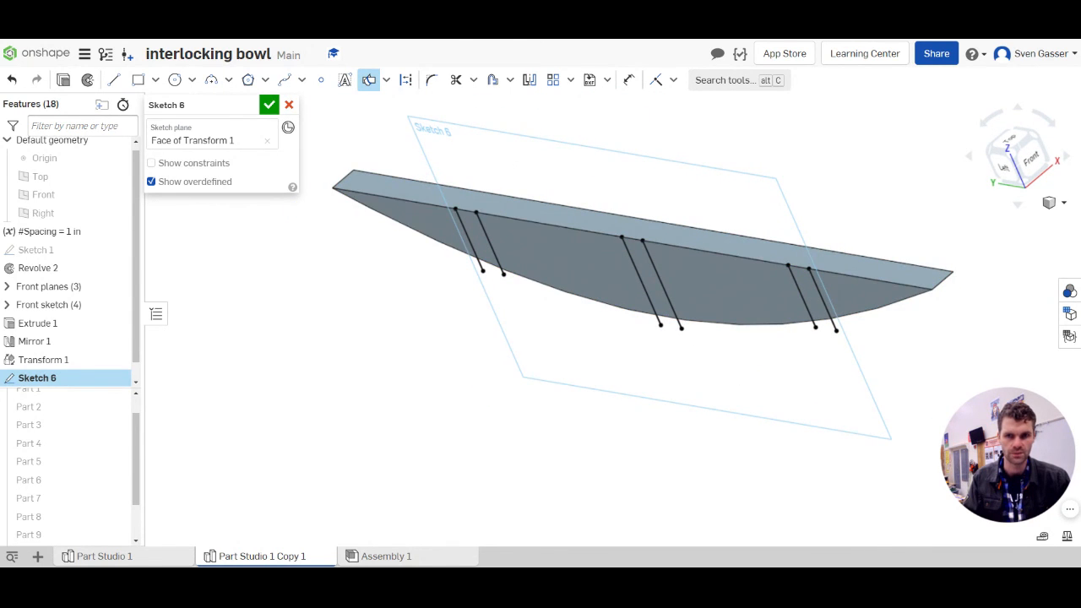
mouse_move(540, 295)
right_down()
mouse_move(562, 275)
mouse_move(933, 175)
right_up()
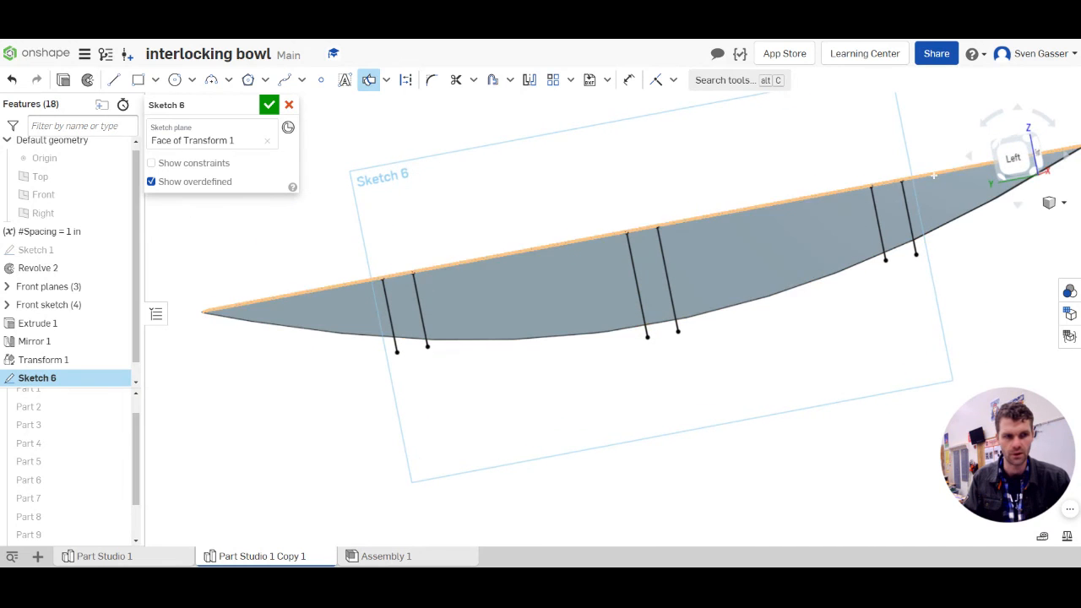
click(1013, 157)
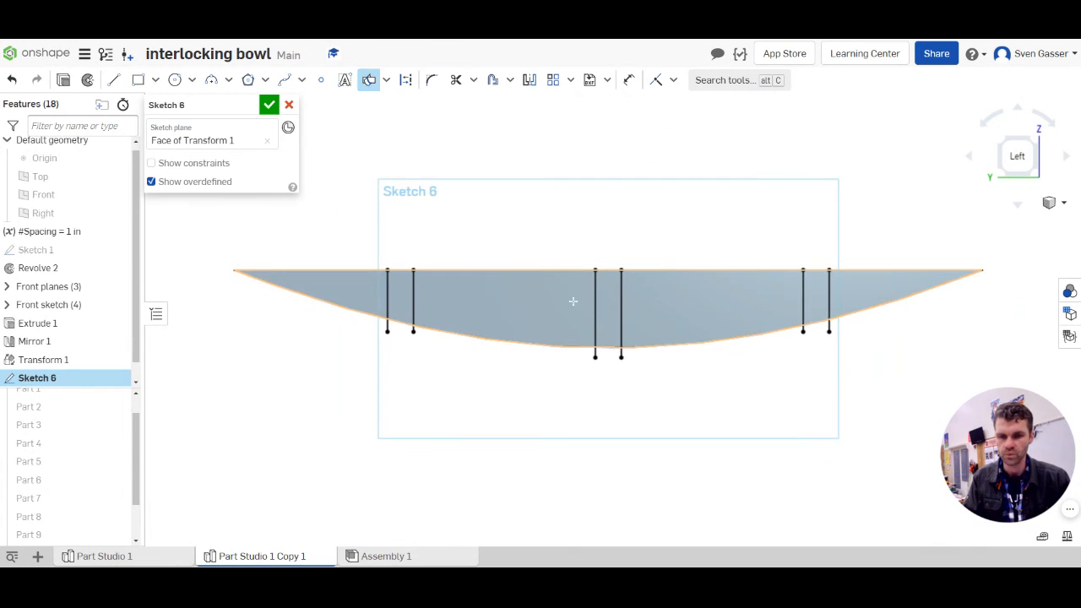
Sketch a horizontal line about 0.125 in long joining the two intersection lines at the rib's first outer crossing, partway down the rib.
click(113, 81)
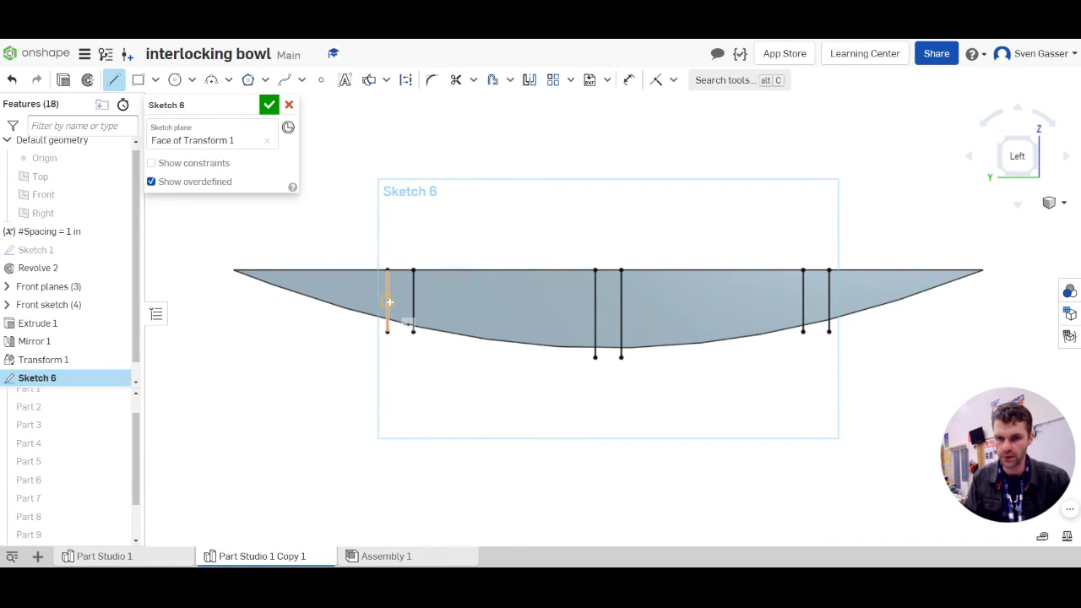
scroll(386, 291, up, 3)
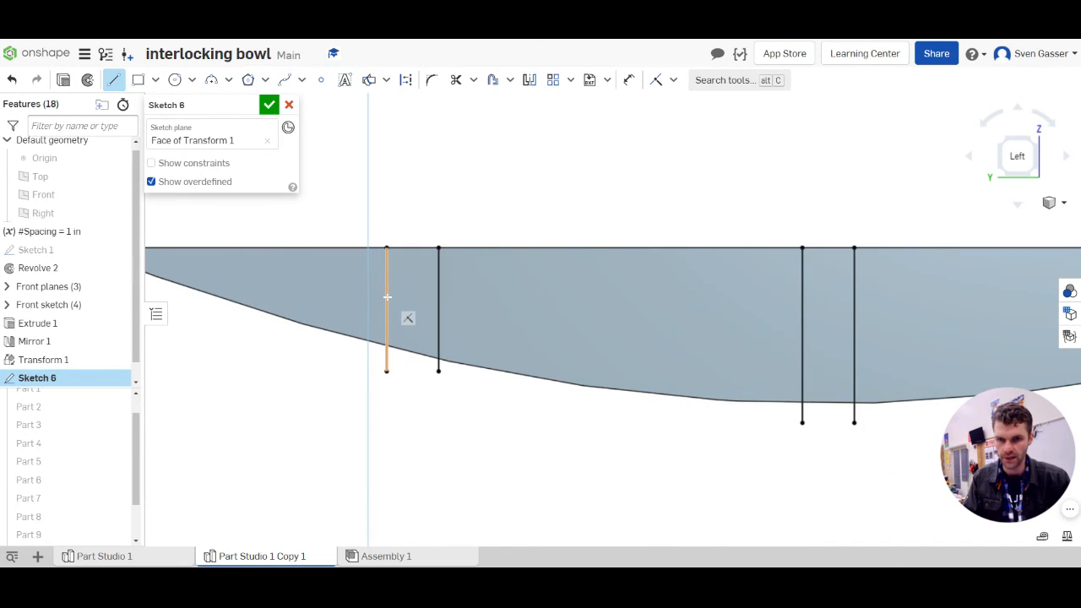
click(386, 297)
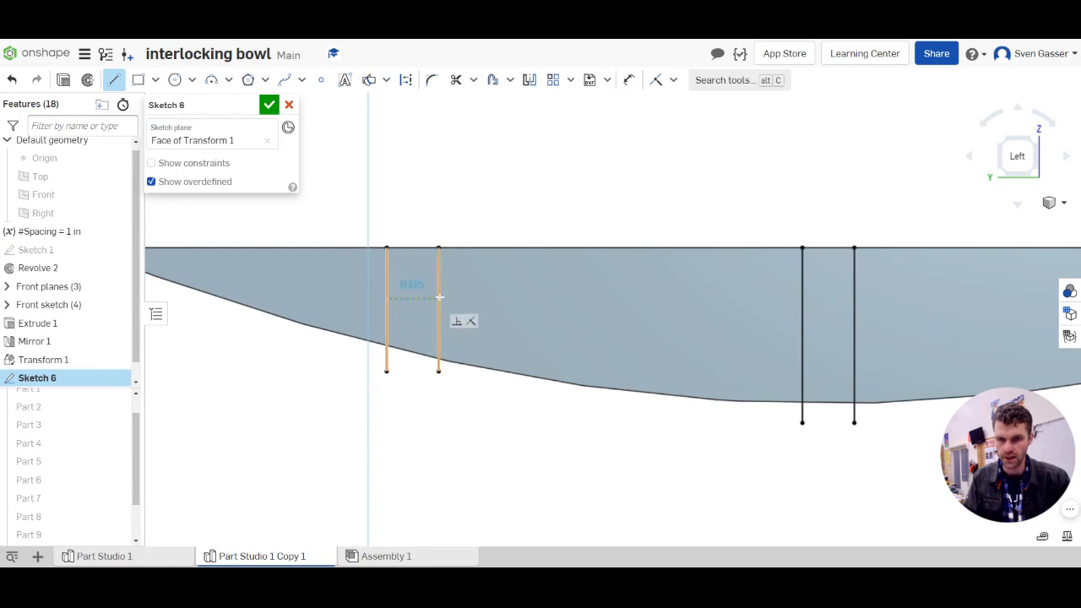
click(439, 297)
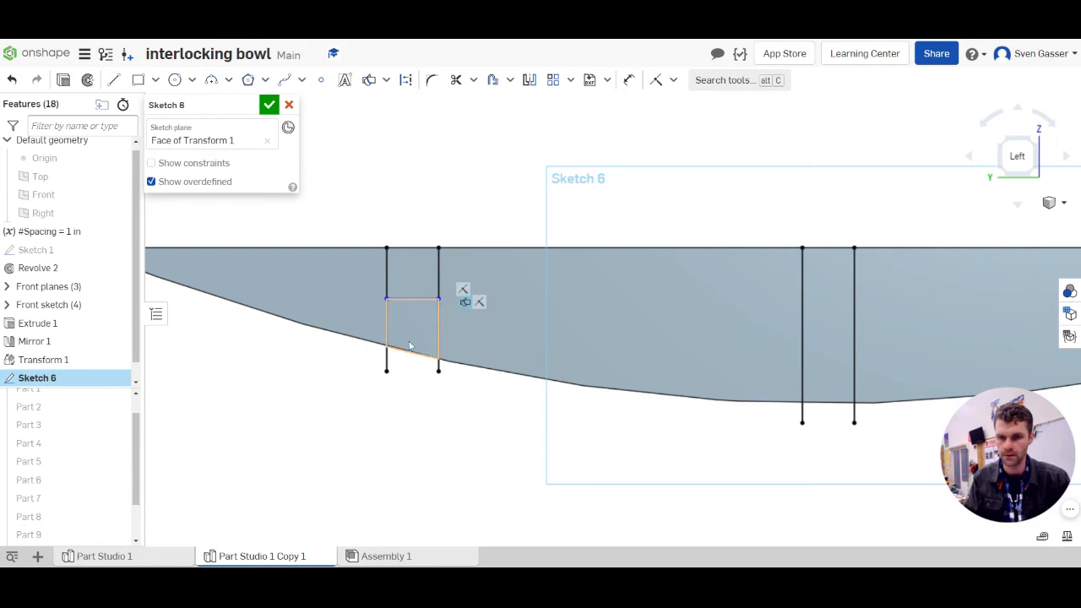
Sketch a horizontal line about 0.125 in long joining the two intersection lines at the rib's middle crossing.
scroll(388, 363, down, 2)
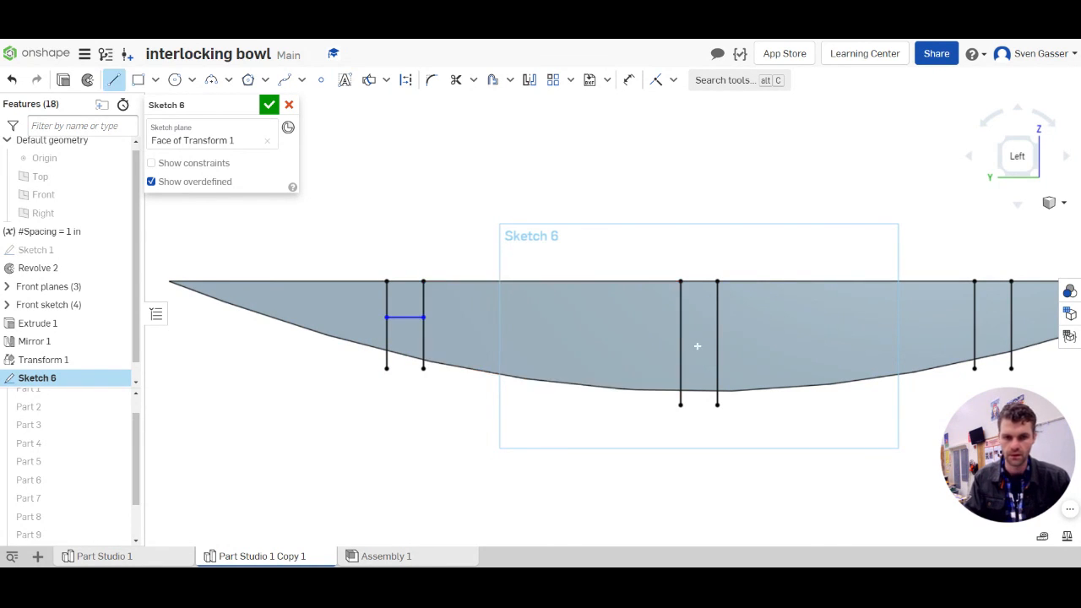
key(l)
click(681, 335)
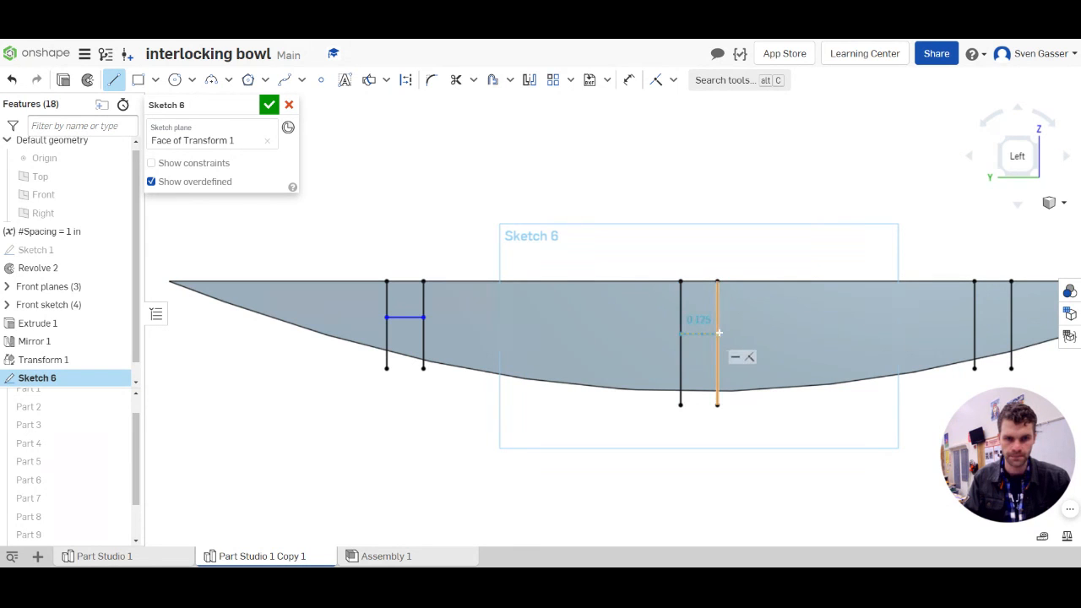
click(717, 335)
key(Escape)
scroll(662, 358, down, 3)
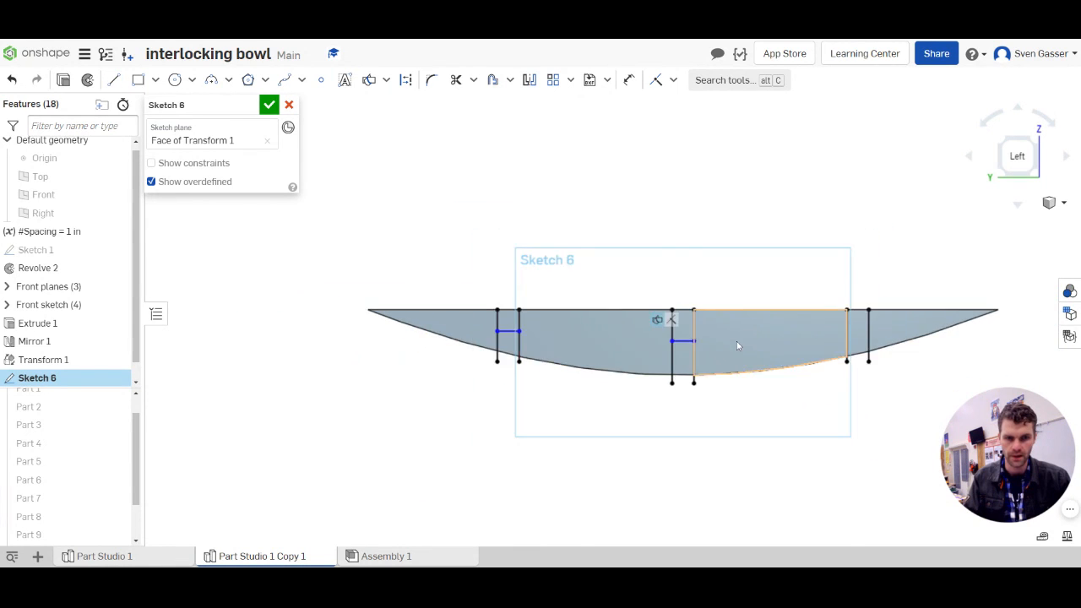
Sketch a vertical centre line from the midpoint of the rib's straight top edge down to its curved bottom edge.
scroll(650, 319, up, 3)
scroll(946, 325, down, 2)
scroll(966, 334, up, 2)
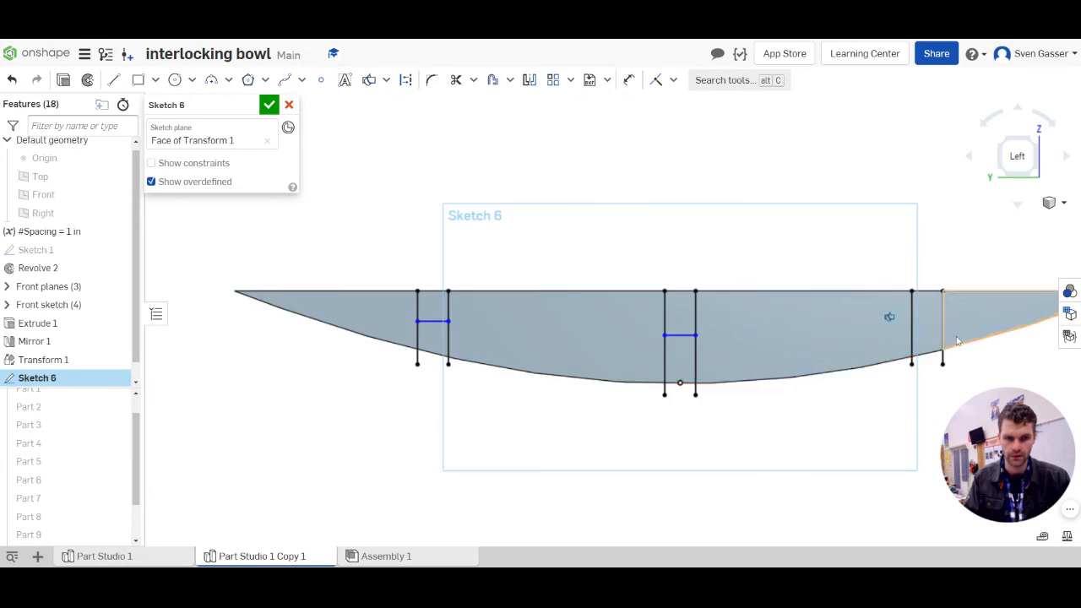
scroll(470, 247, down, 2)
scroll(617, 281, up, 2)
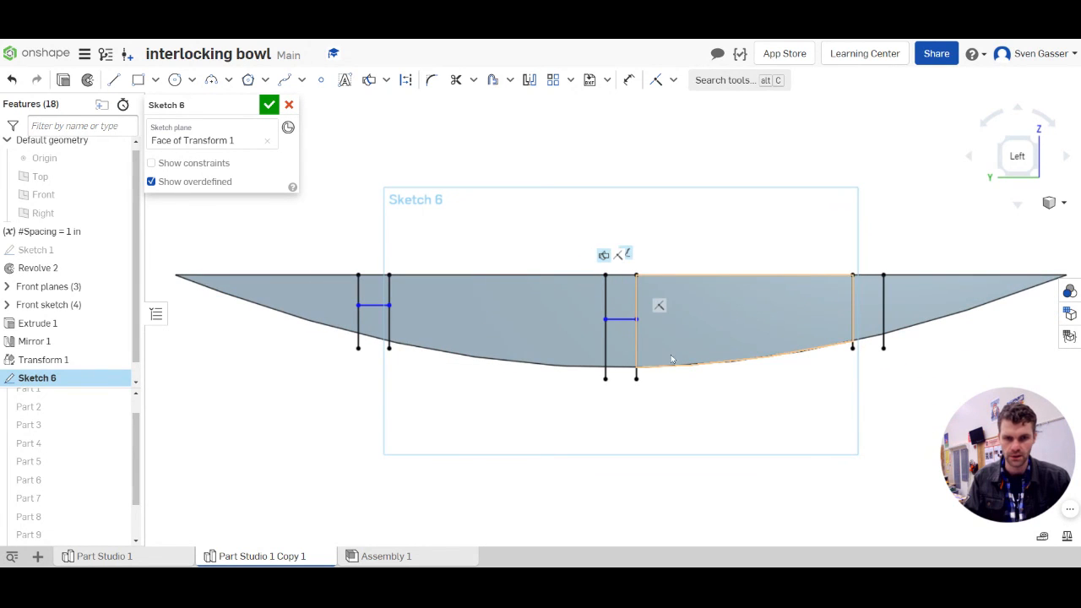
key(l)
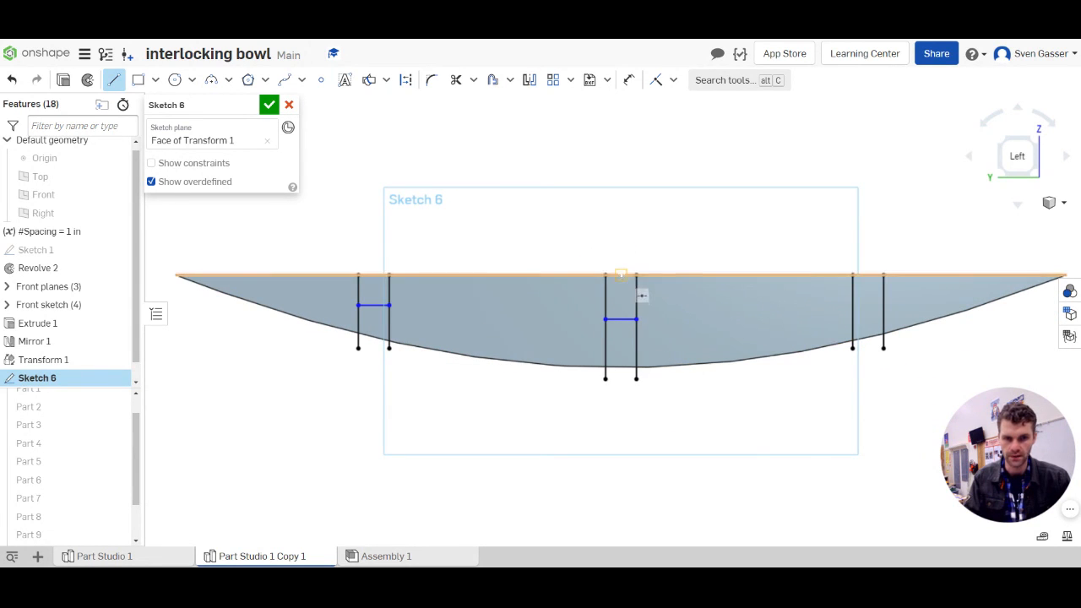
key(Escape)
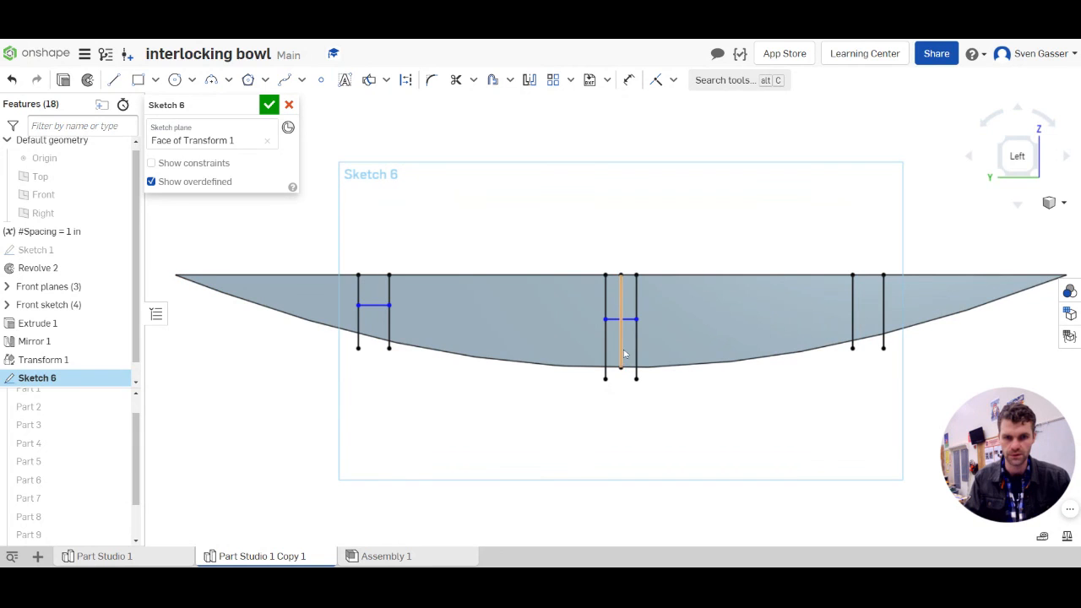
Make the vertical centre line construction geometry and mirror the outer crossing's horizontal line across it to the opposite outer crossing.
click(622, 358)
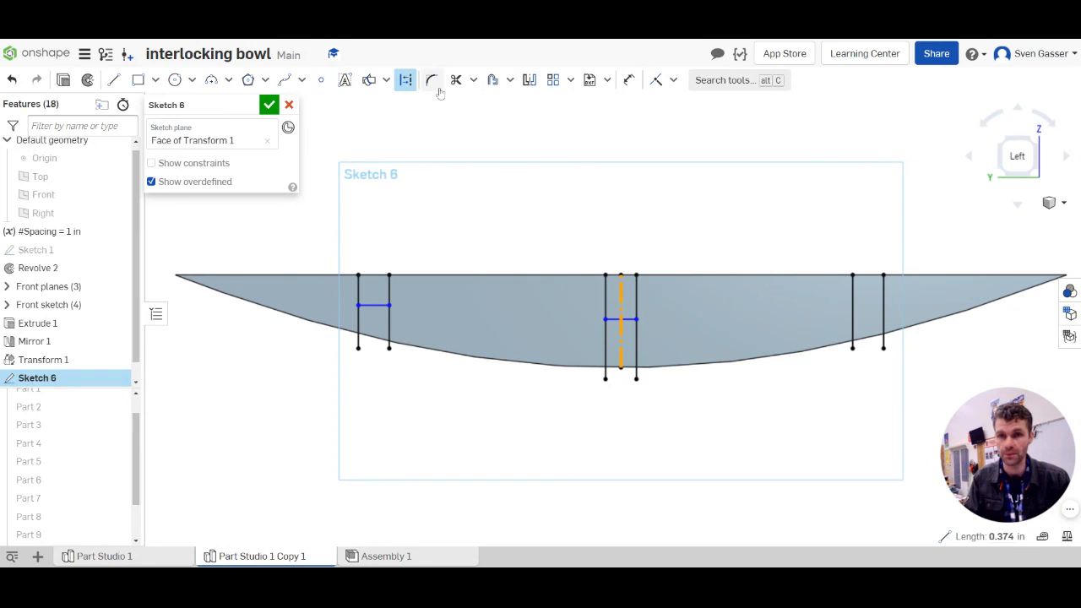
click(528, 79)
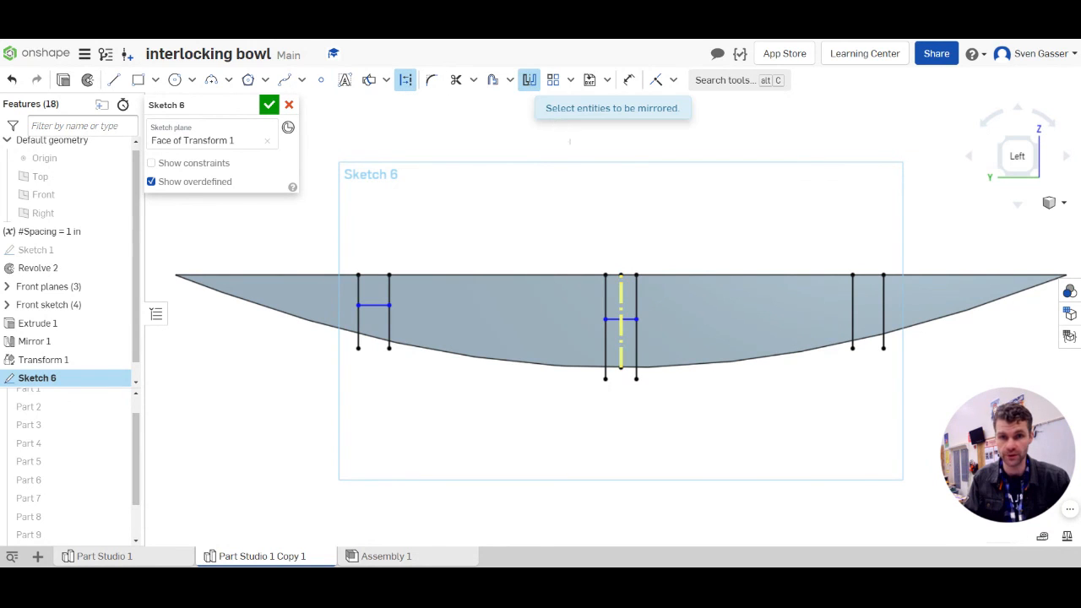
click(374, 306)
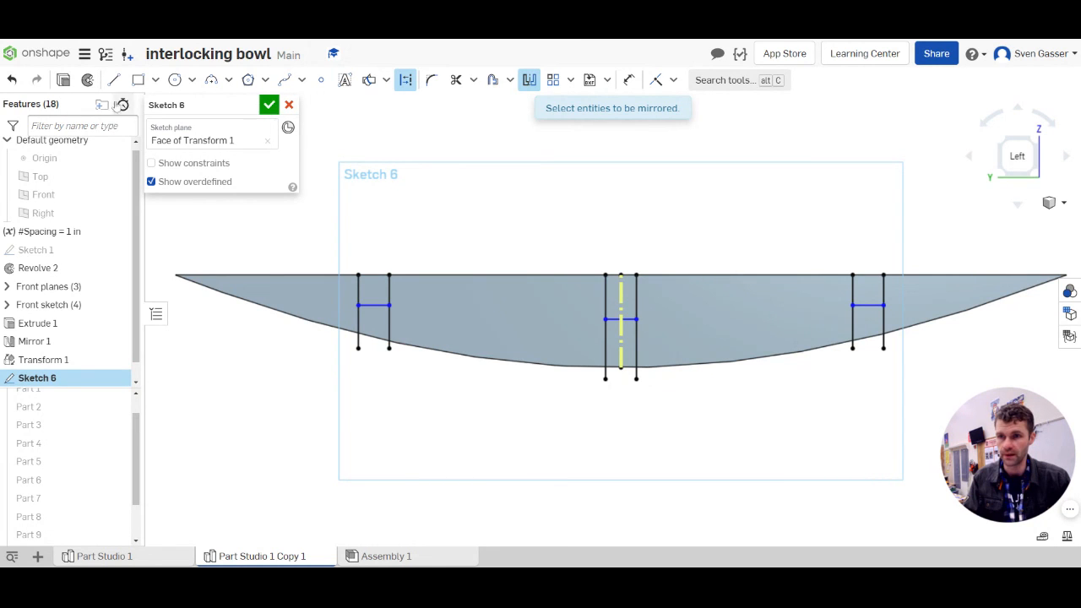
Cut the three slot regions above the horizontal lines out of Part 12 with a blind 1 in Remove extrude.
click(63, 80)
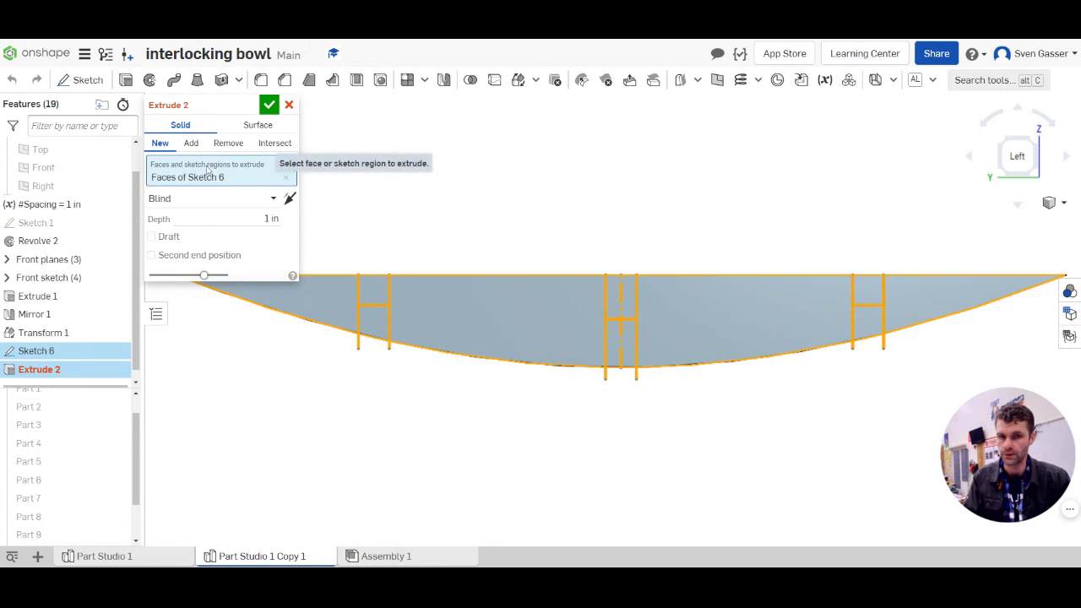
click(228, 144)
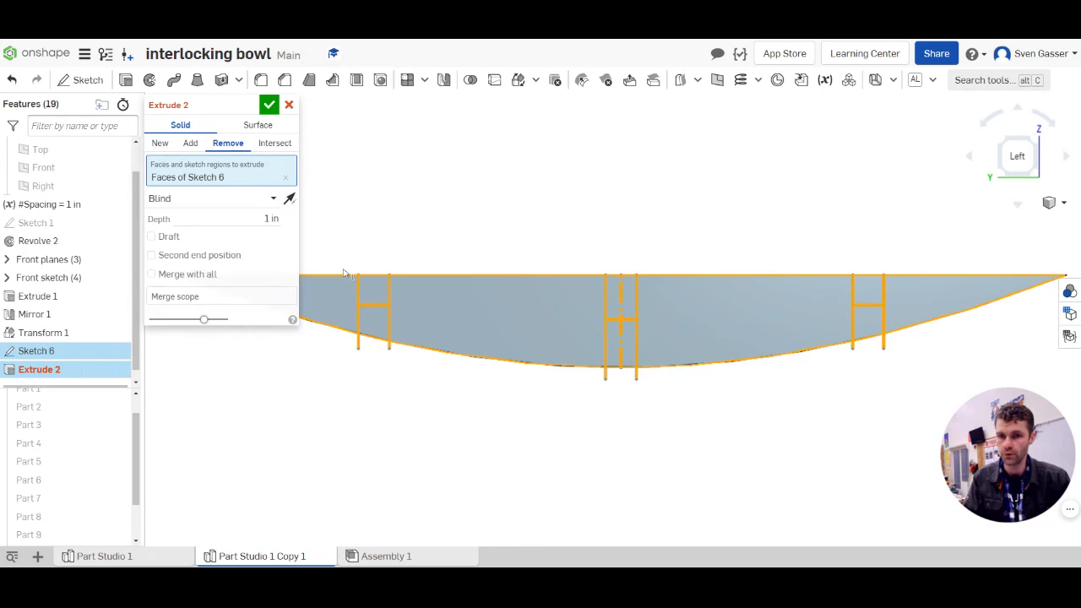
click(285, 178)
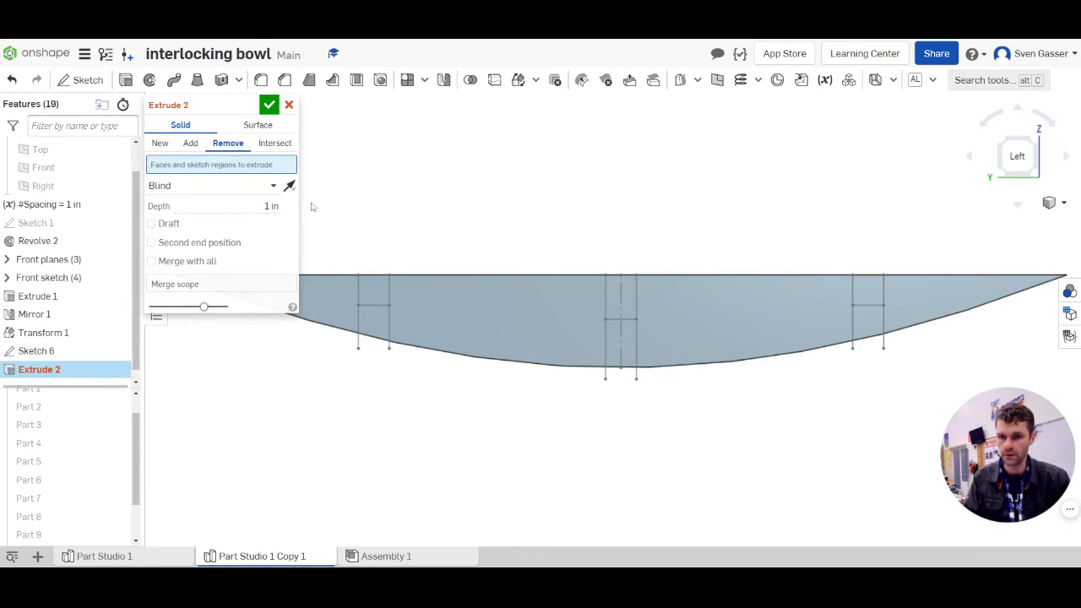
click(374, 289)
click(620, 295)
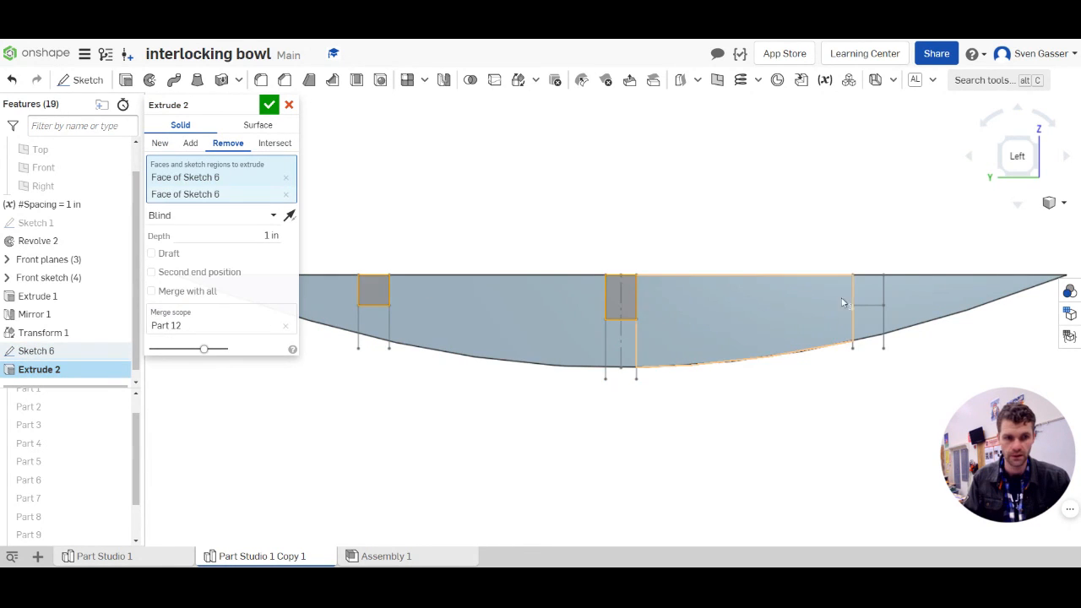
click(866, 292)
key(Return)
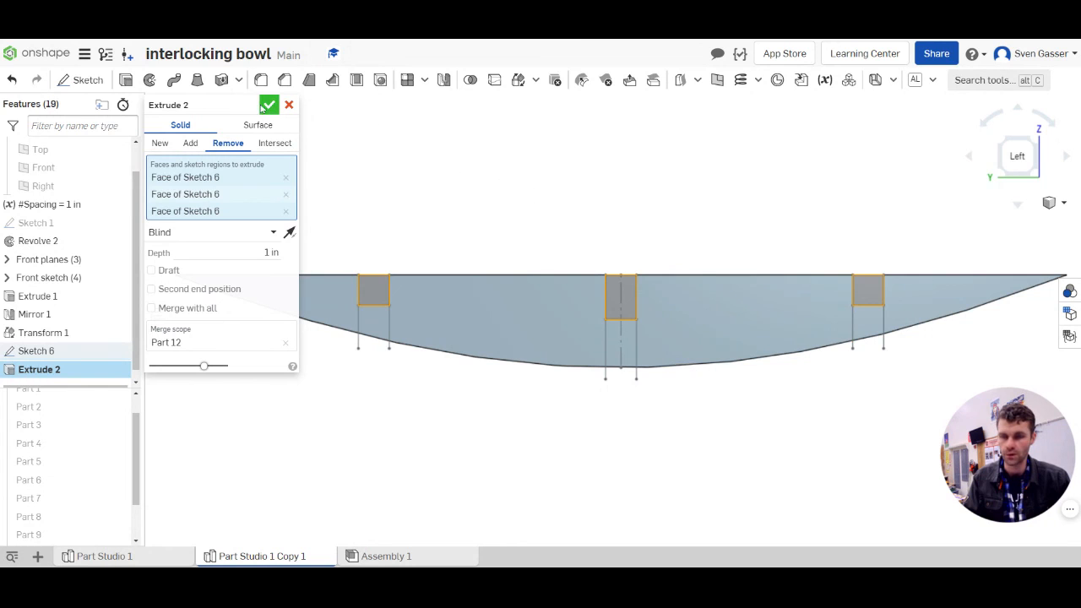
Show all the rib parts, keep the solid Part 1 hidden, and view the slotted outermost rib from an angle.
scroll(616, 244, down, 3)
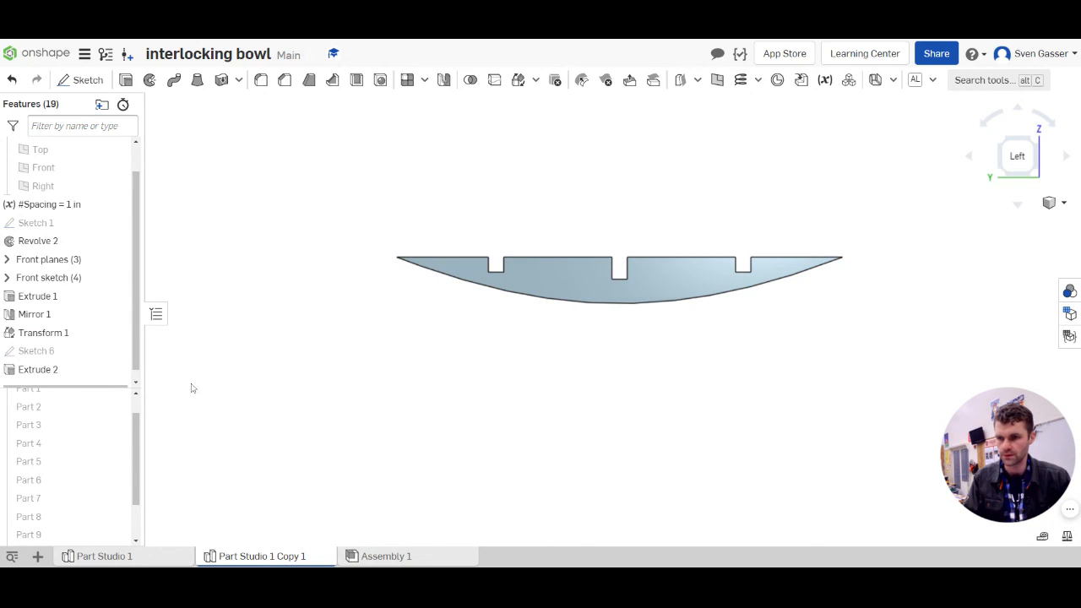
scroll(79, 439, down, 2)
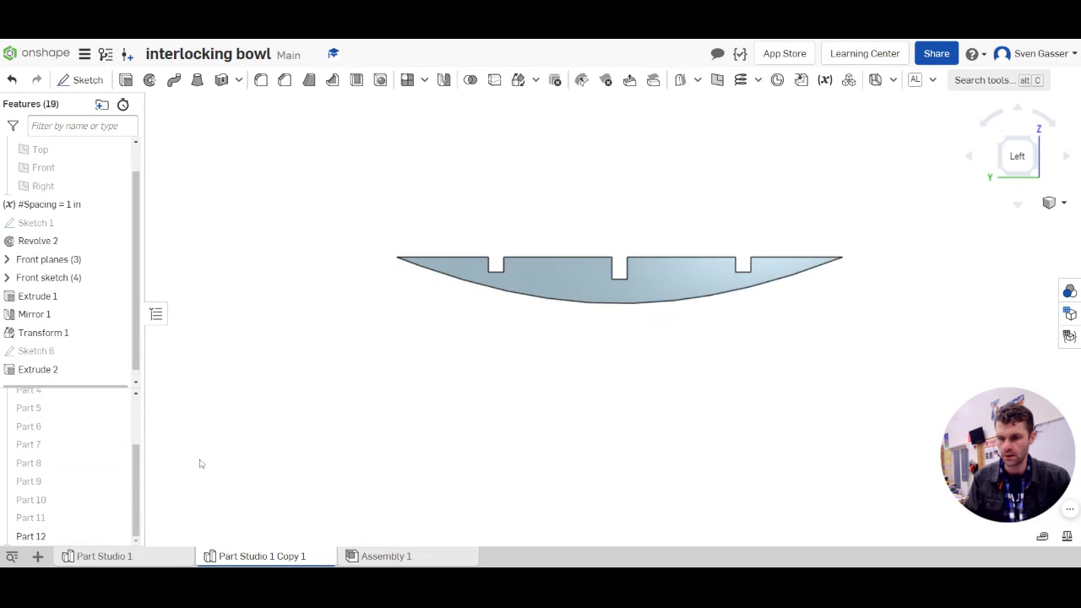
scroll(115, 444, up, 2)
click(117, 396)
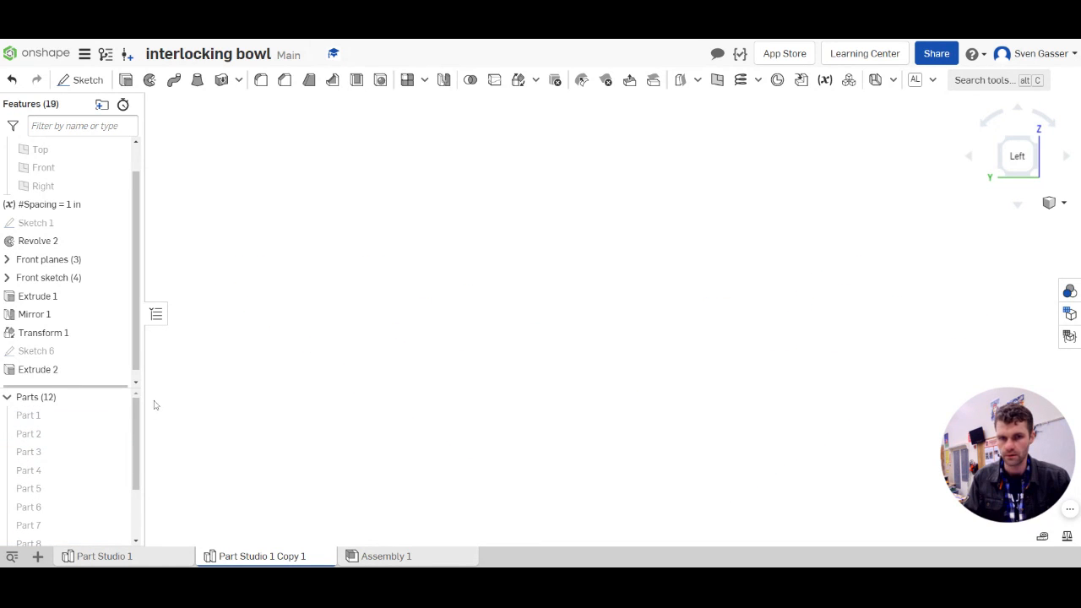
click(118, 397)
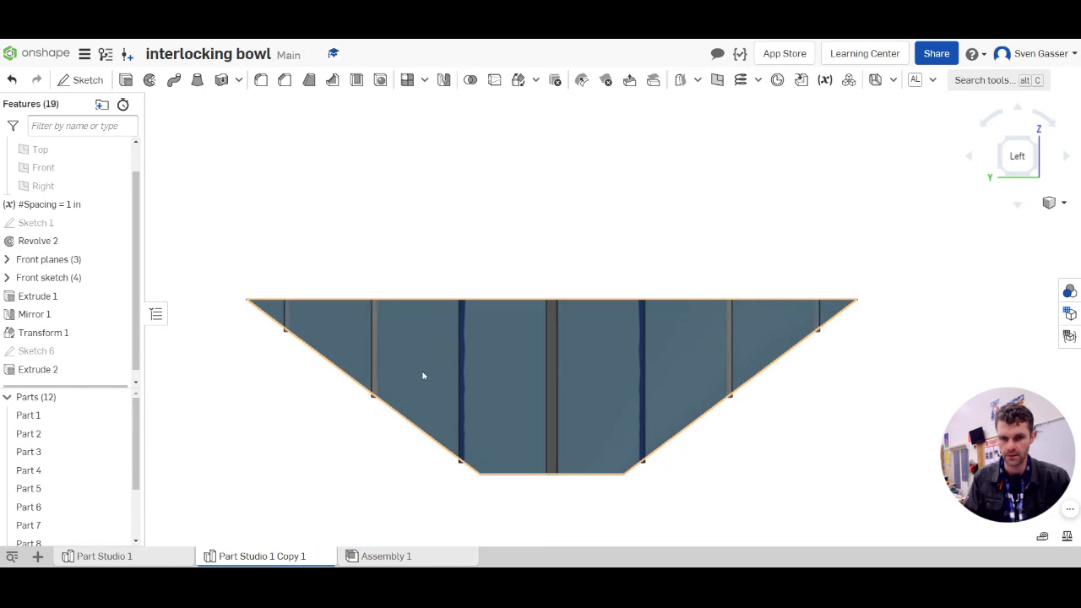
click(117, 416)
right_drag(279, 405, 580, 216)
scroll(580, 216, up, 5)
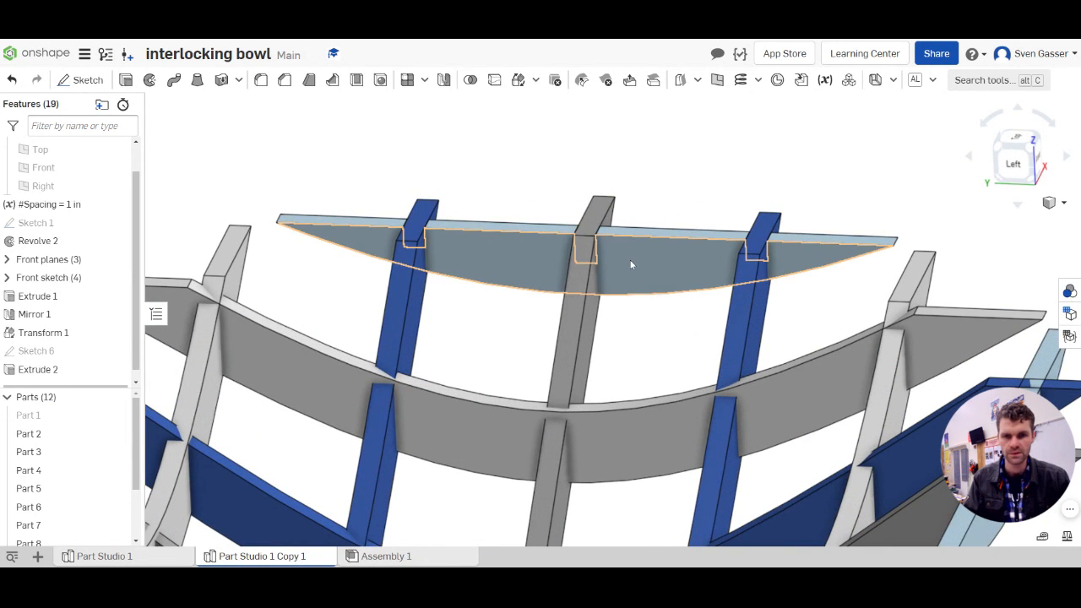
Examine the slotted outermost rib's crossings and select the broad face of the neighbouring rib, Part 11.
click(630, 262)
click(508, 335)
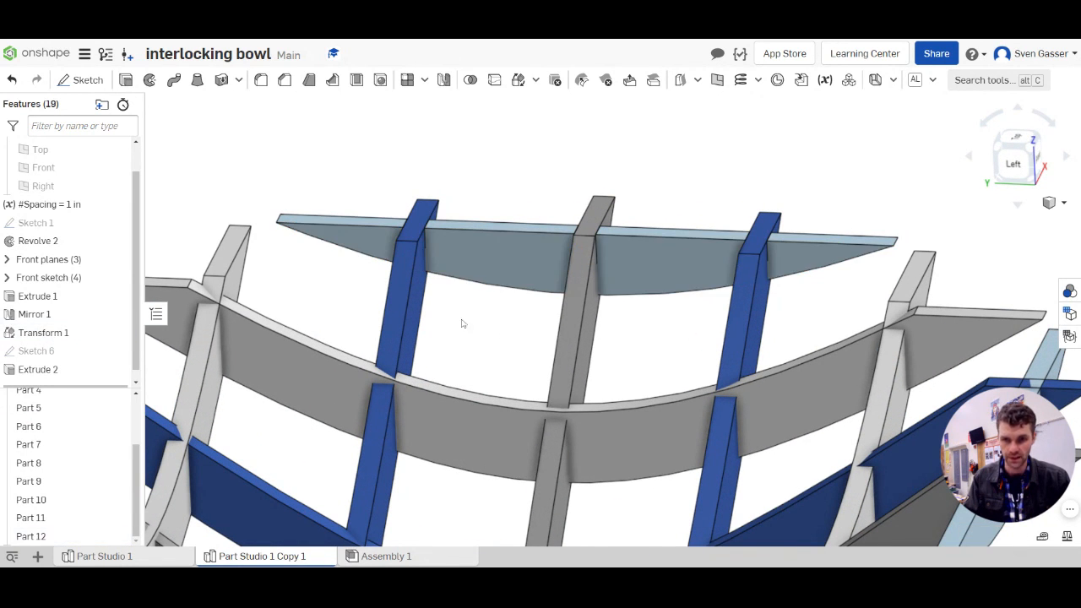
click(451, 430)
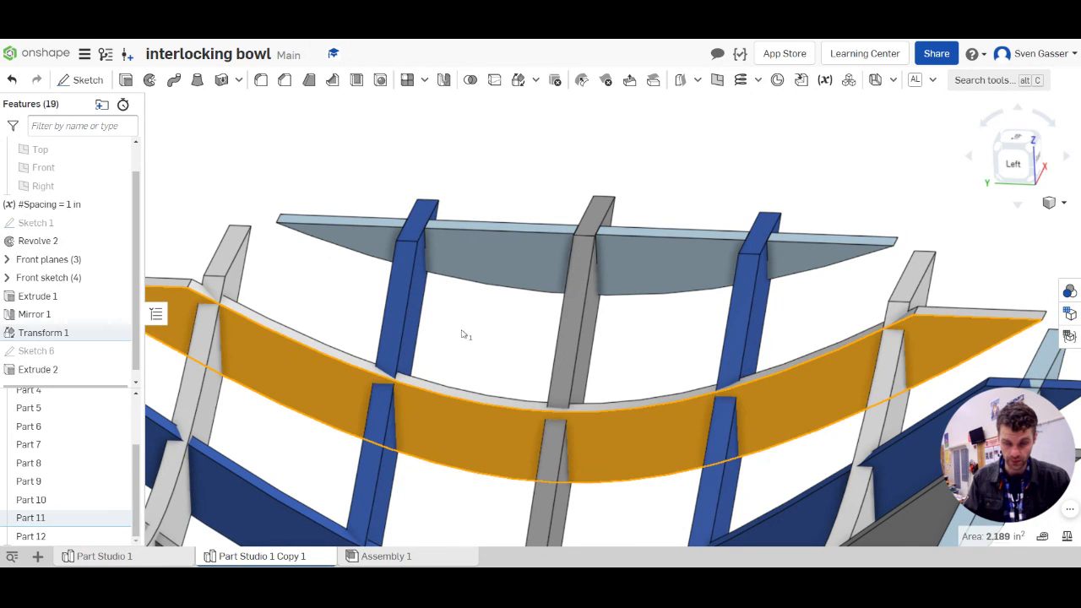
scroll(464, 332, down, 3)
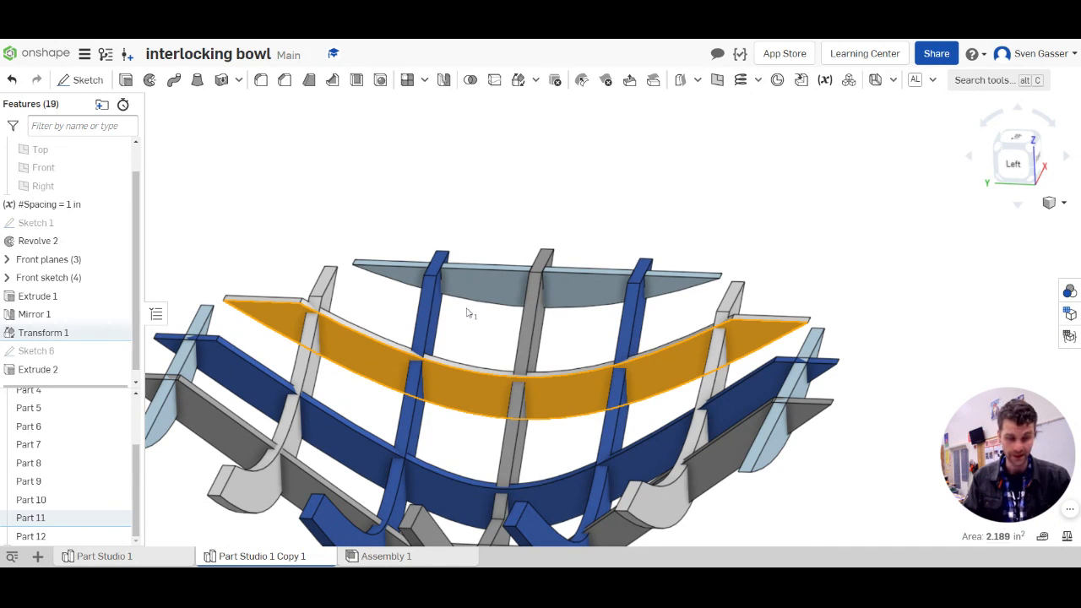
scroll(467, 312, down, 3)
scroll(466, 312, up, 5)
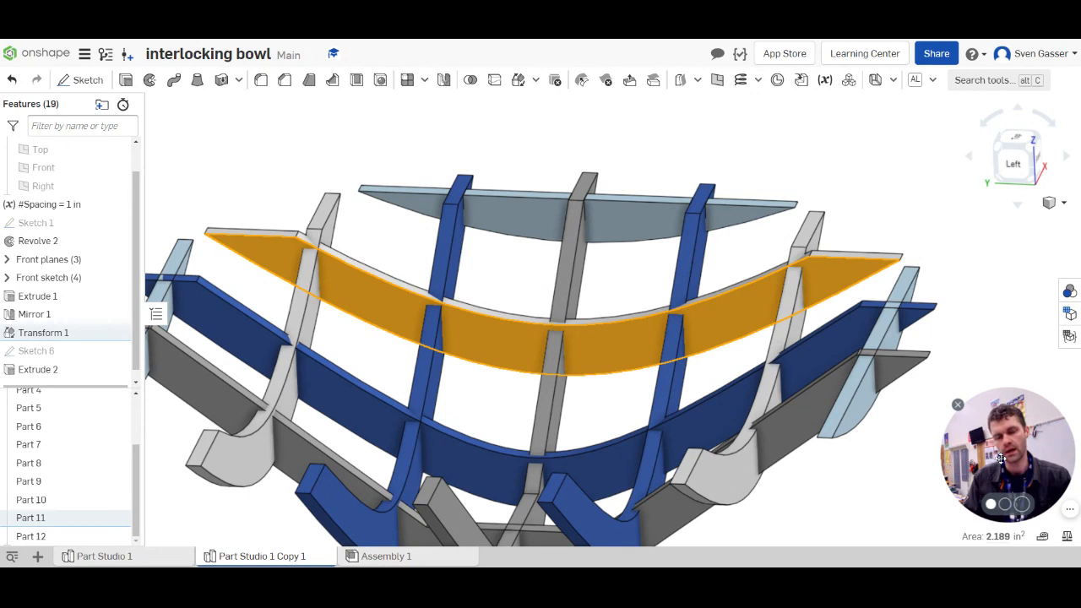
drag(1000, 458, 844, 434)
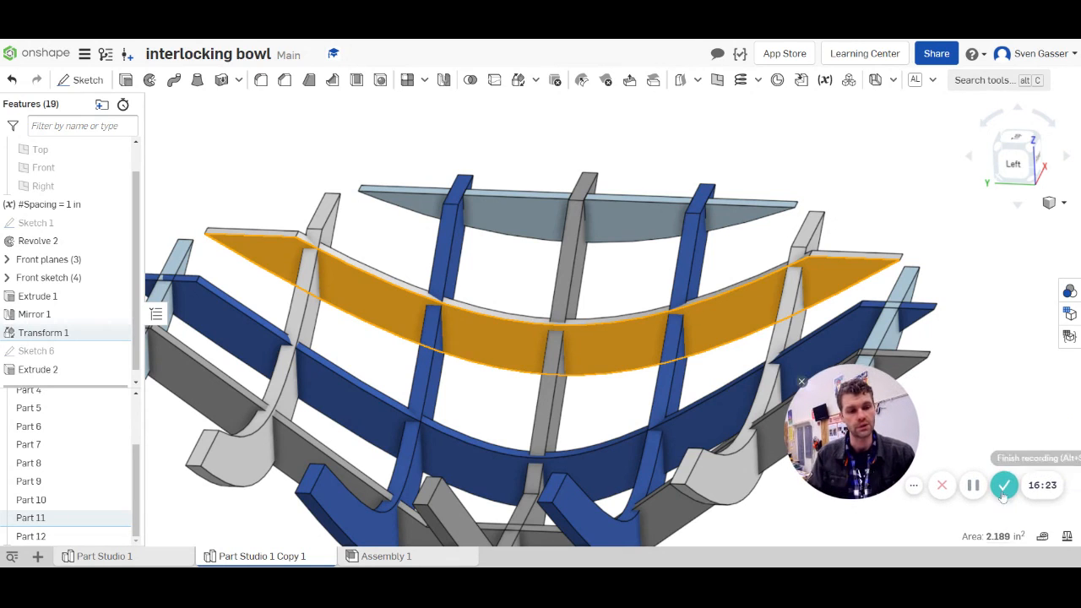